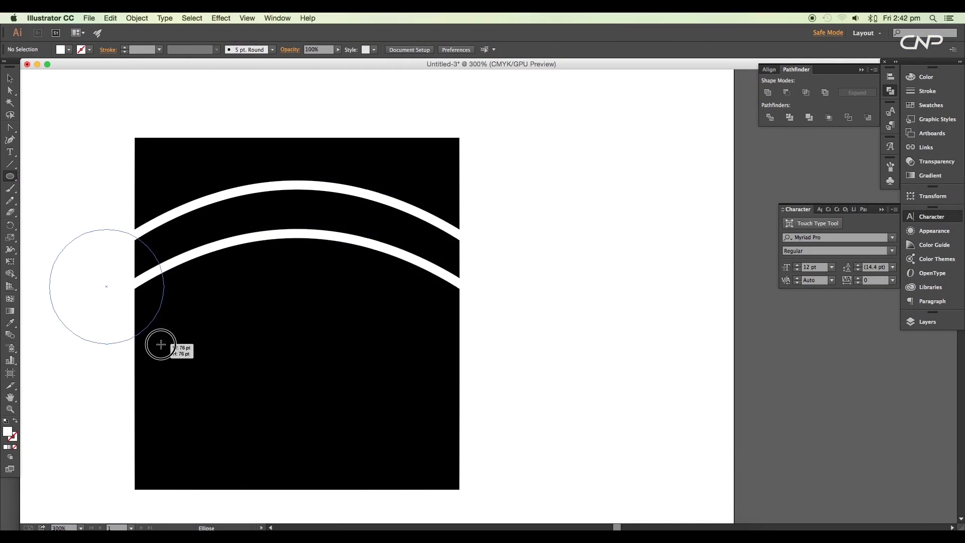
# Set up a new Letter-size CMYK print document named Untitled-3
pyautogui.moveTo(46, 230); pyautogui.dragTo(245, 430)
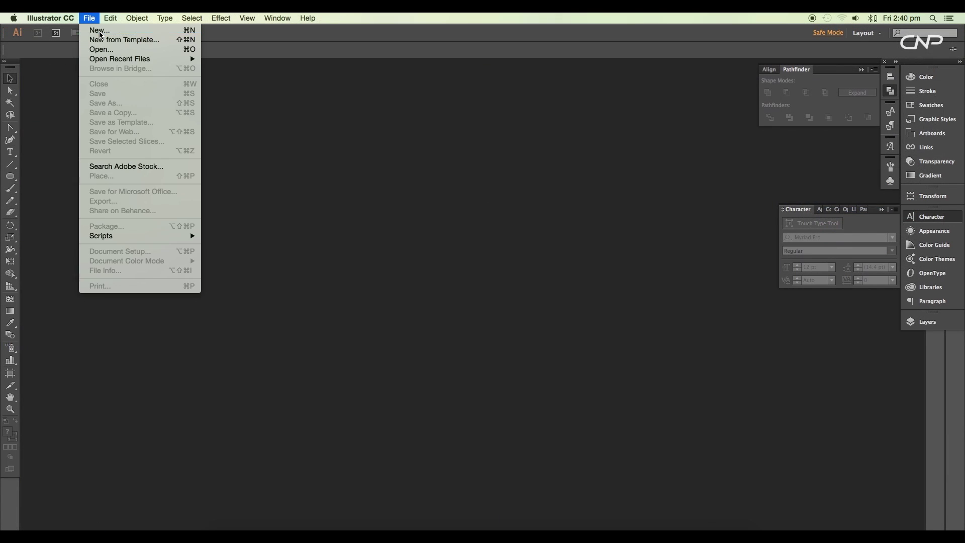
# Create the new blank document and zoom in on its artboard
pyautogui.click(99, 30)
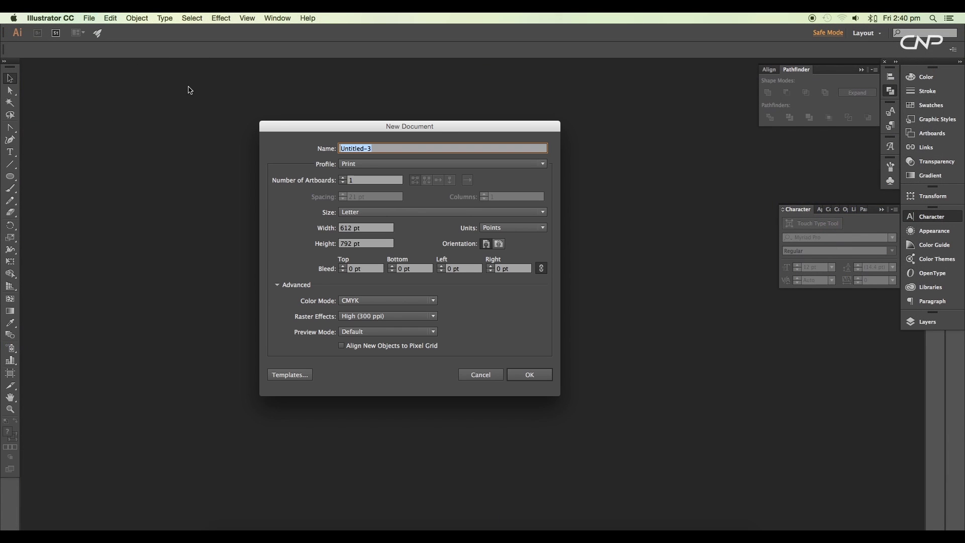
pyautogui.click(546, 377)
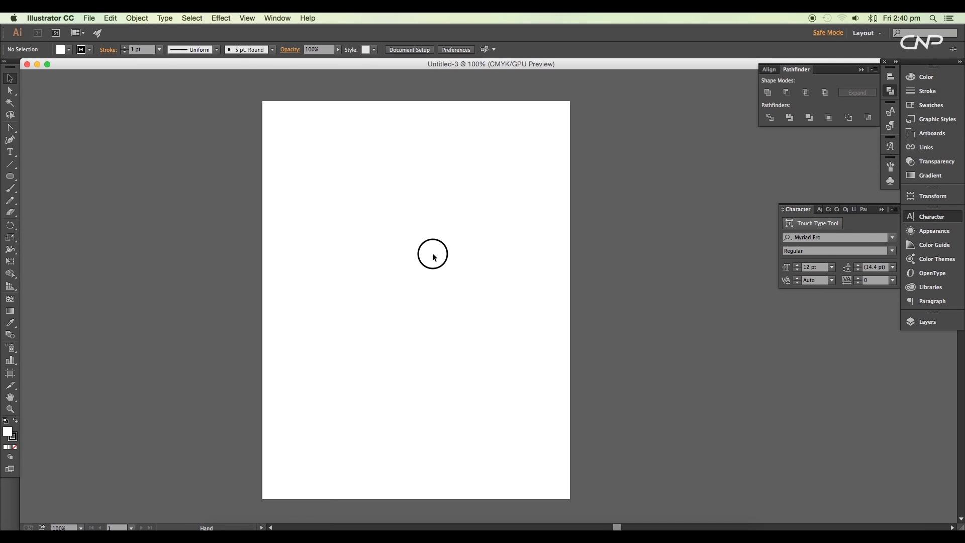
pyautogui.click(433, 254)
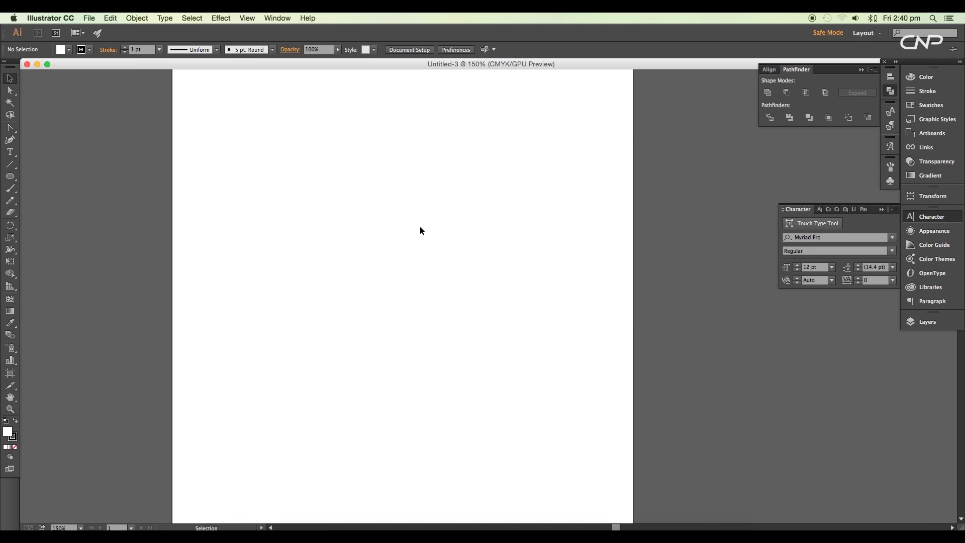
pyautogui.moveTo(420, 226); pyautogui.dragTo(370, 239)
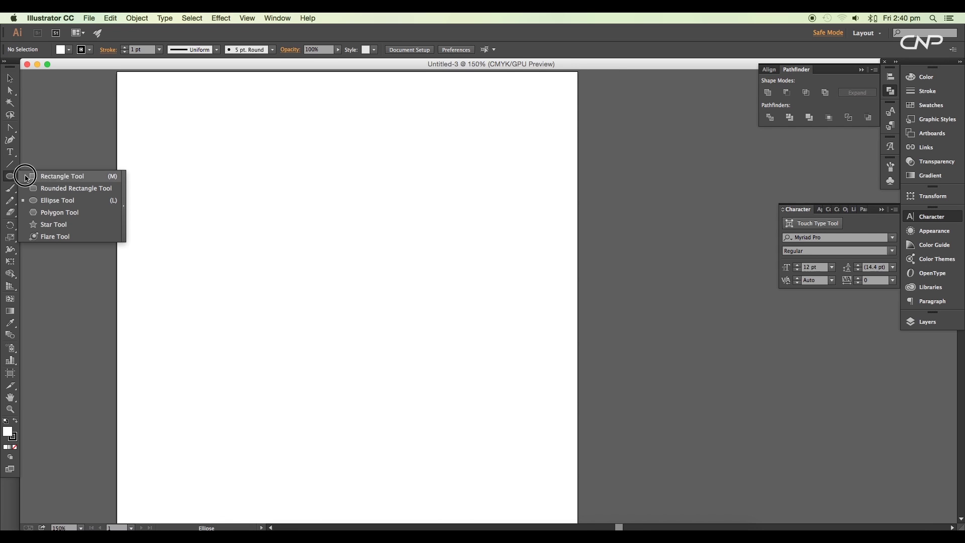
# Draw a tall rectangle with black fill and no stroke
pyautogui.moveTo(14, 176); pyautogui.dragTo(65, 172)
pyautogui.moveTo(278, 133)
pyautogui.mouseDown()
pyautogui.moveTo(388, 319)
pyautogui.moveTo(436, 350)
pyautogui.moveTo(440, 306)
pyautogui.mouseUp()
pyautogui.press('super+equal')
pyautogui.press('super+equal')
pyautogui.click(67, 51)
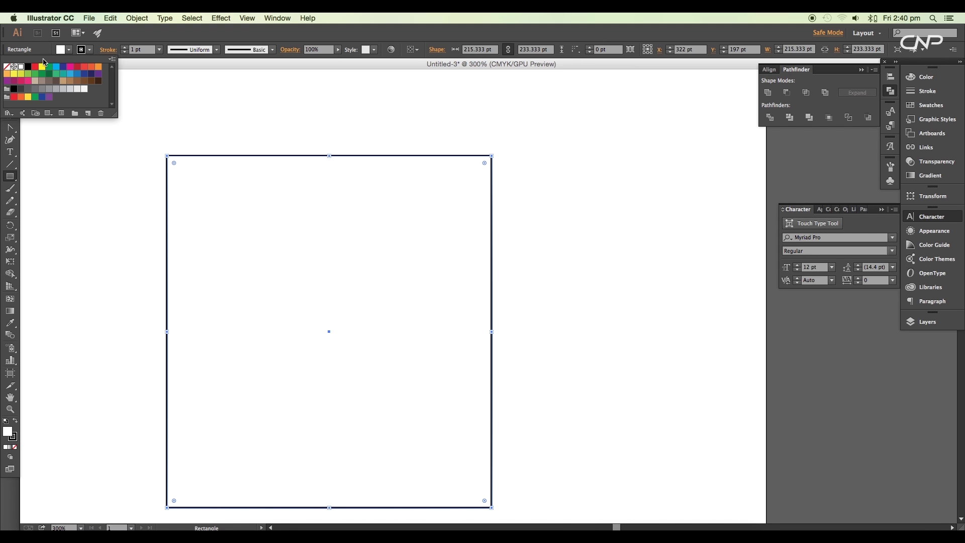
pyautogui.click(28, 67)
pyautogui.click(89, 49)
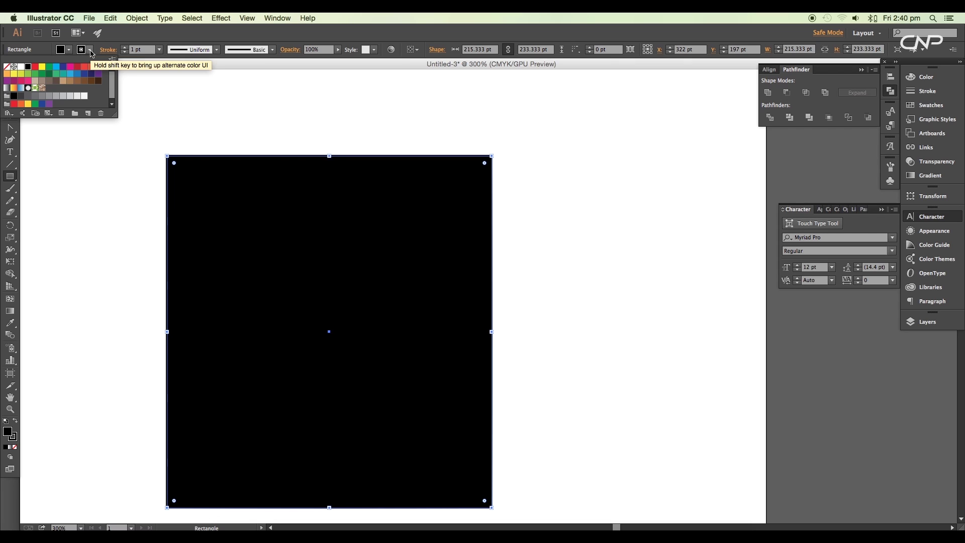
pyautogui.click(7, 66)
pyautogui.click(68, 50)
pyautogui.click(10, 78)
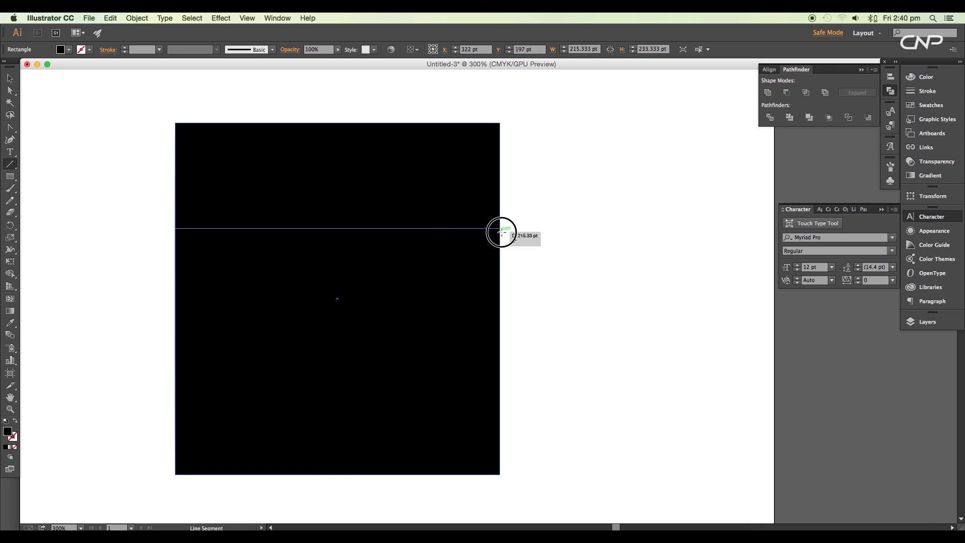
# Draw a horizontal line across the rectangle with a white 6 pt stroke
pyautogui.moveTo(502, 232); pyautogui.dragTo(500, 228)
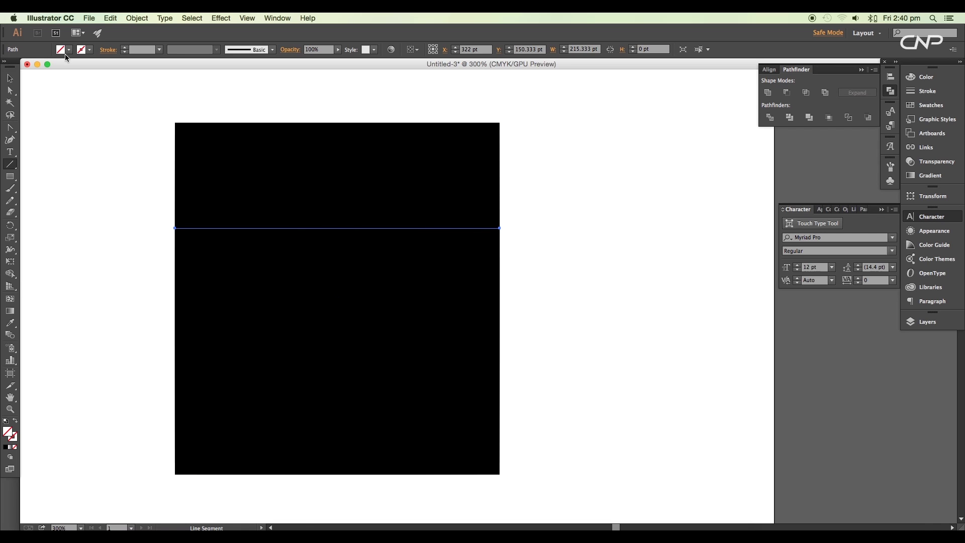
pyautogui.click(135, 50)
pyautogui.write('4')
pyautogui.press('Return')
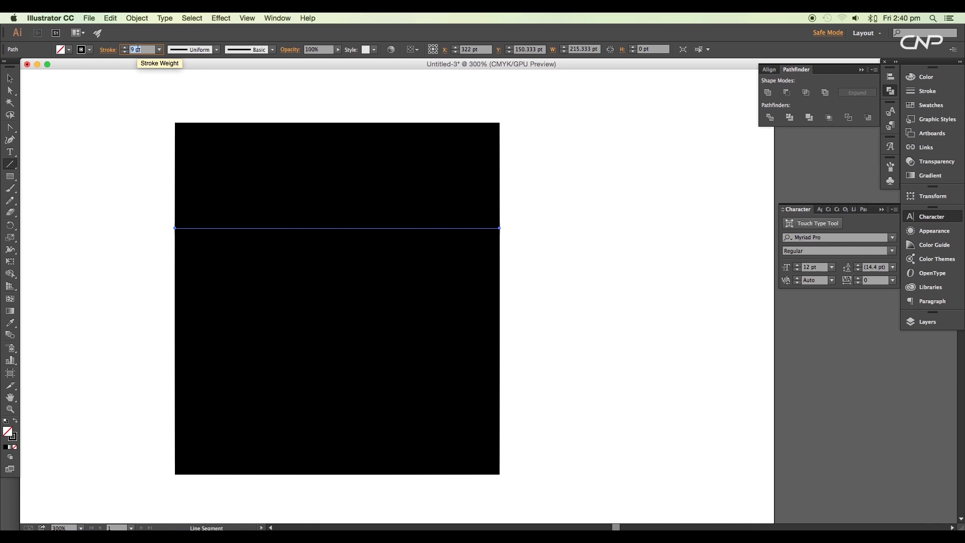
pyautogui.click(90, 50)
pyautogui.click(23, 70)
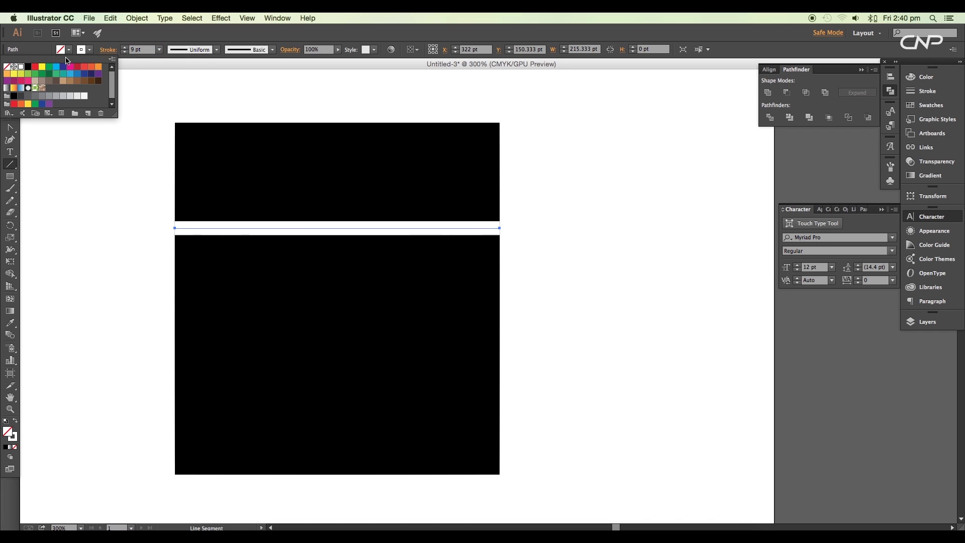
pyautogui.click(148, 54)
pyautogui.press('Up')
pyautogui.press('Down')
pyautogui.press('Down')
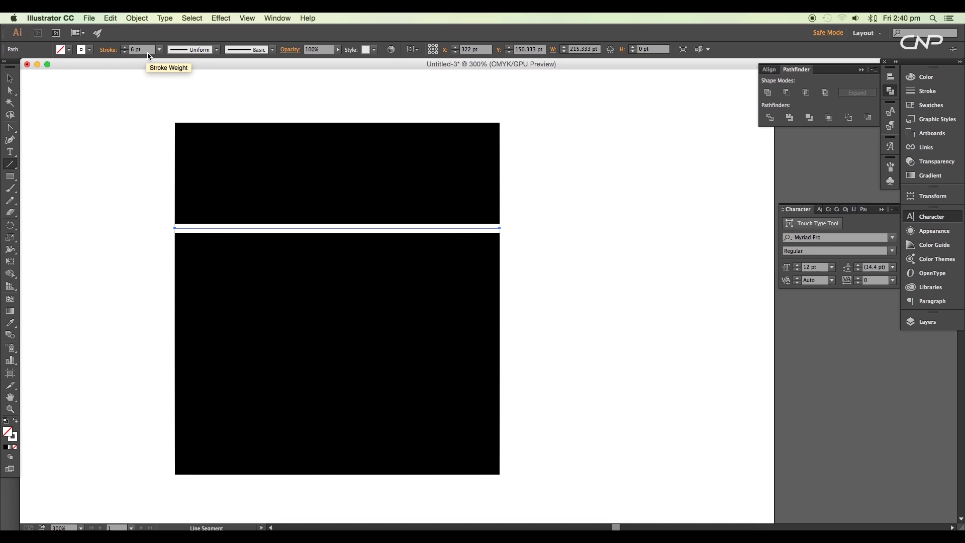
pyautogui.press('Down')
pyautogui.press('Down')
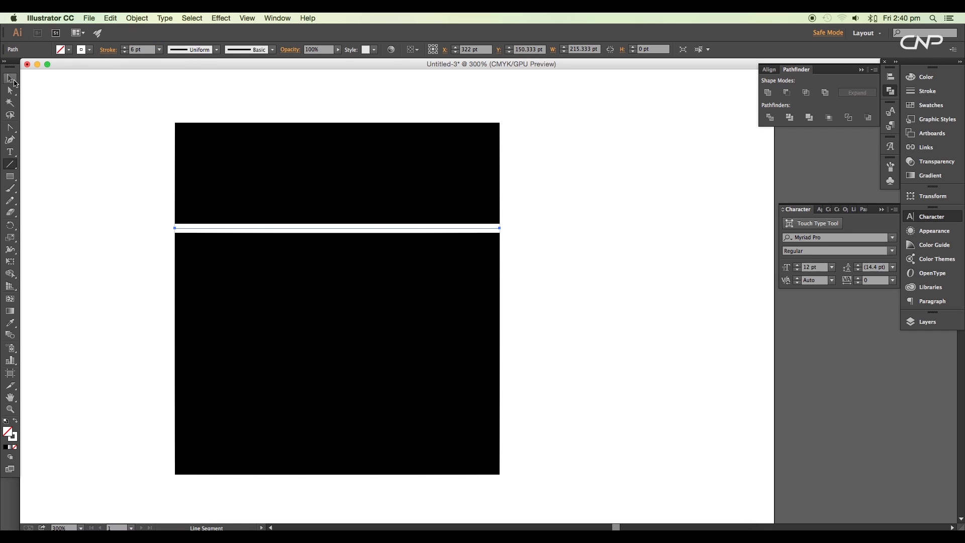
# Nudge the white line upward into the rectangle's upper portion
pyautogui.click(11, 79)
pyautogui.hotkey('ctrl', 'a')
pyautogui.press('Up')
pyautogui.press('Up')
pyautogui.press('Up')
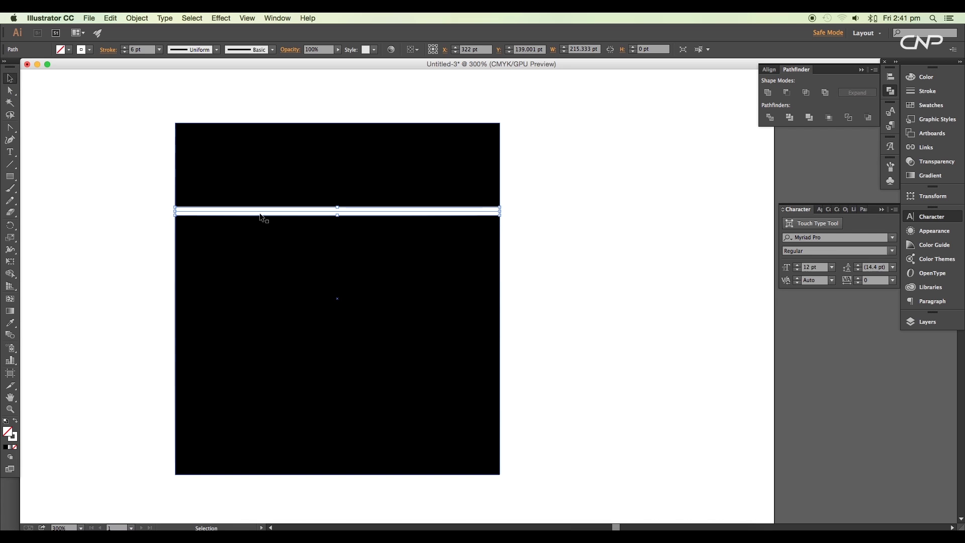
pyautogui.press('Up')
pyautogui.press('Up')
pyautogui.press('Up')
pyautogui.click(10, 128)
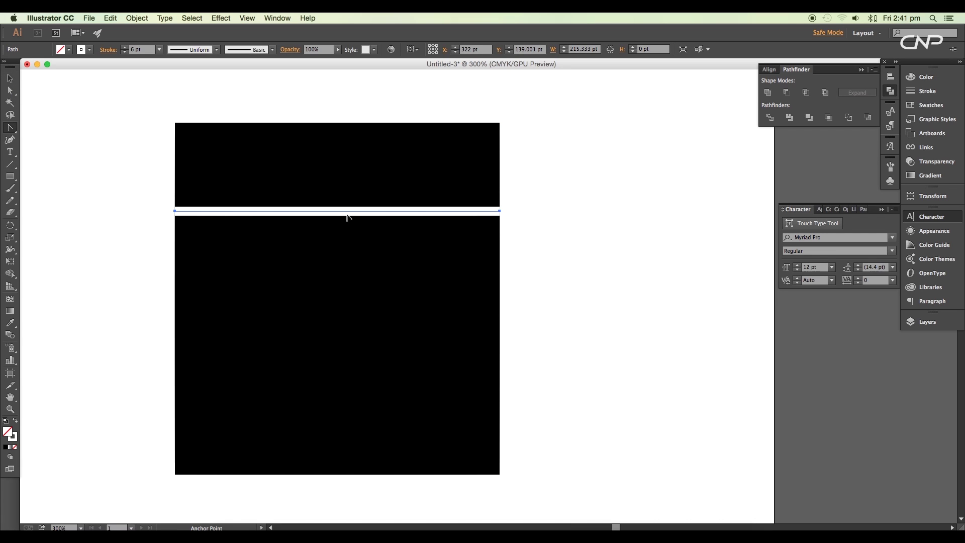
# Drag the line's middle upward to bend it into a smooth arc
pyautogui.moveTo(339, 214); pyautogui.dragTo(338, 189)
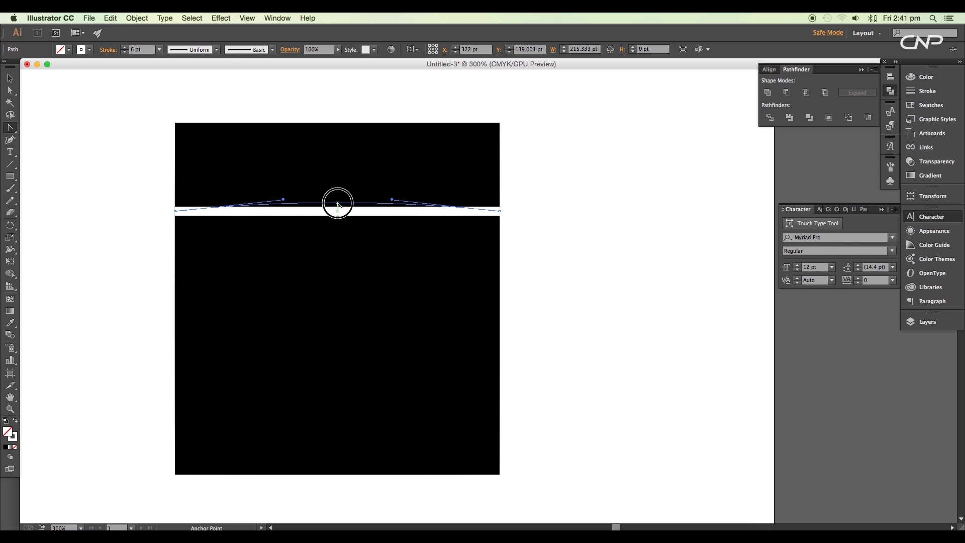
pyautogui.moveTo(338, 189); pyautogui.dragTo(339, 175)
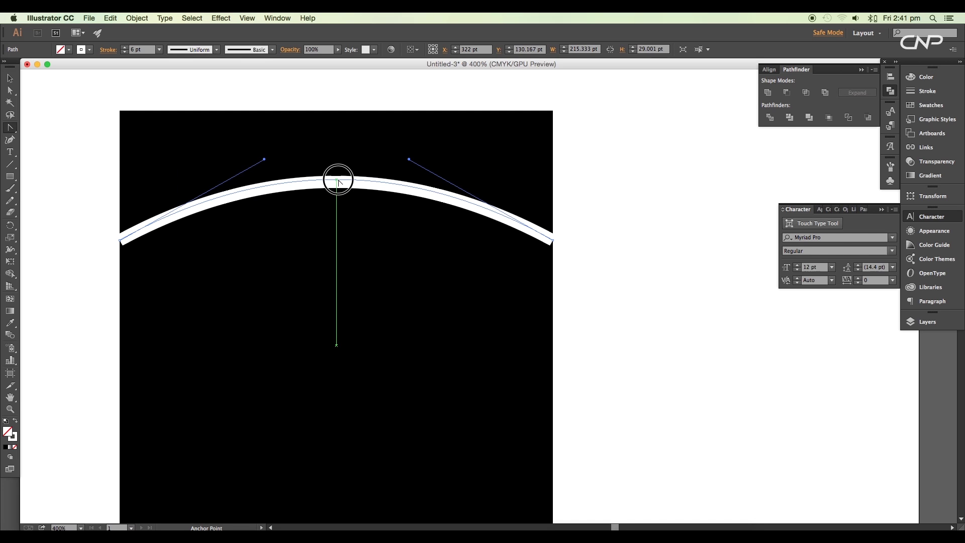
pyautogui.click(9, 78)
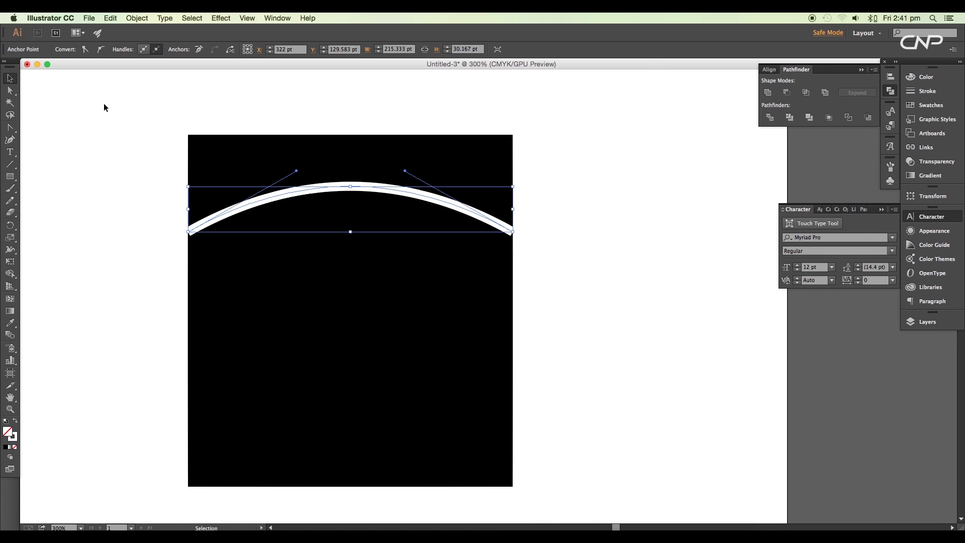
pyautogui.click(104, 104)
pyautogui.click(296, 192)
pyautogui.click(333, 189)
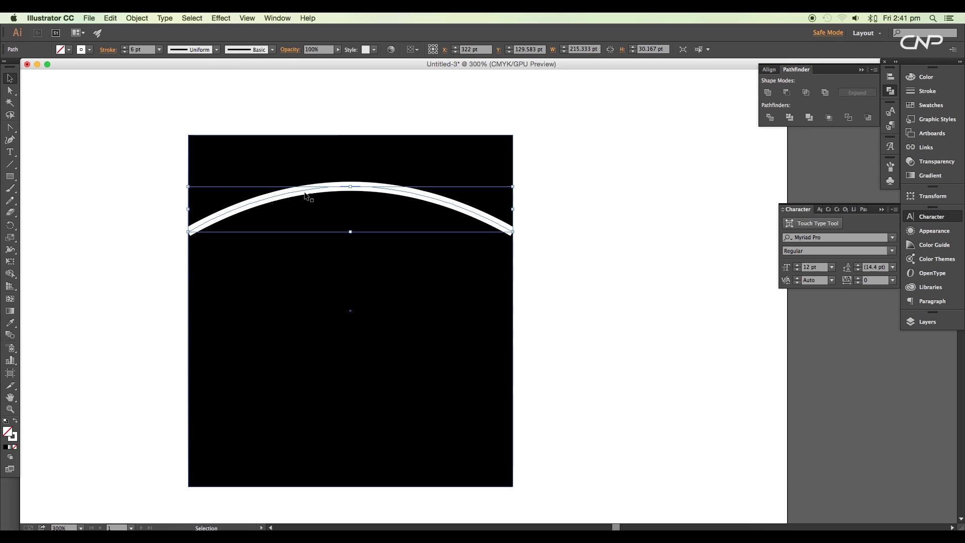
# Change the white arc's stroke cap style in the Stroke options
pyautogui.click(107, 50)
pyautogui.click(55, 74)
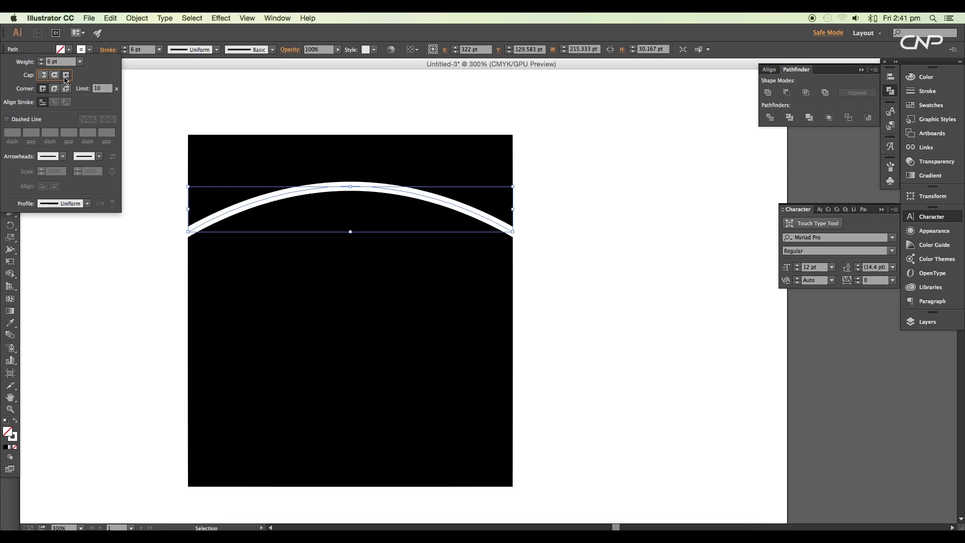
pyautogui.scroll(2, 343, 226)
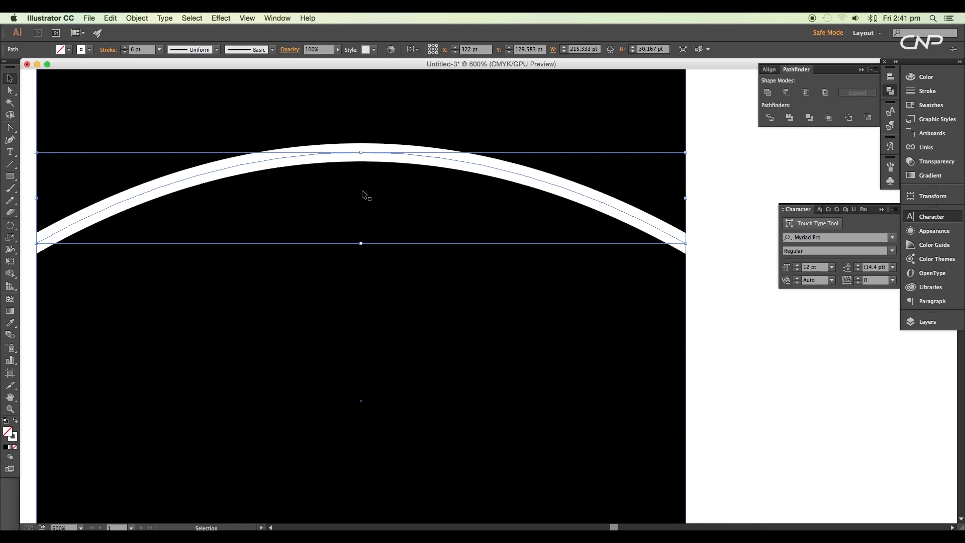
pyautogui.scroll(-2, 364, 195)
pyautogui.click(556, 209)
pyautogui.click(373, 173)
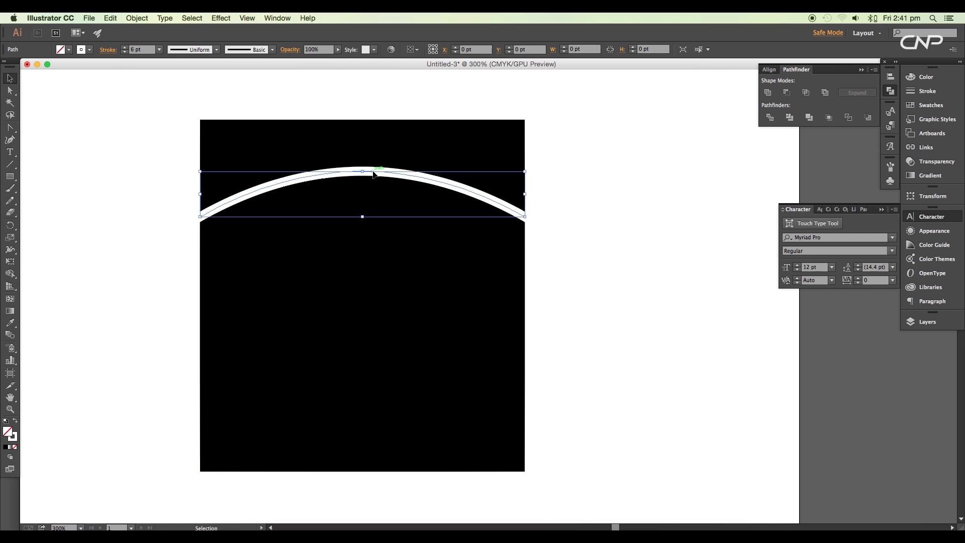
# Place a copy of the white arc just below the original
pyautogui.keyDown('alt'); pyautogui.moveTo(371, 174); pyautogui.dragTo(369, 219); pyautogui.keyUp('alt')
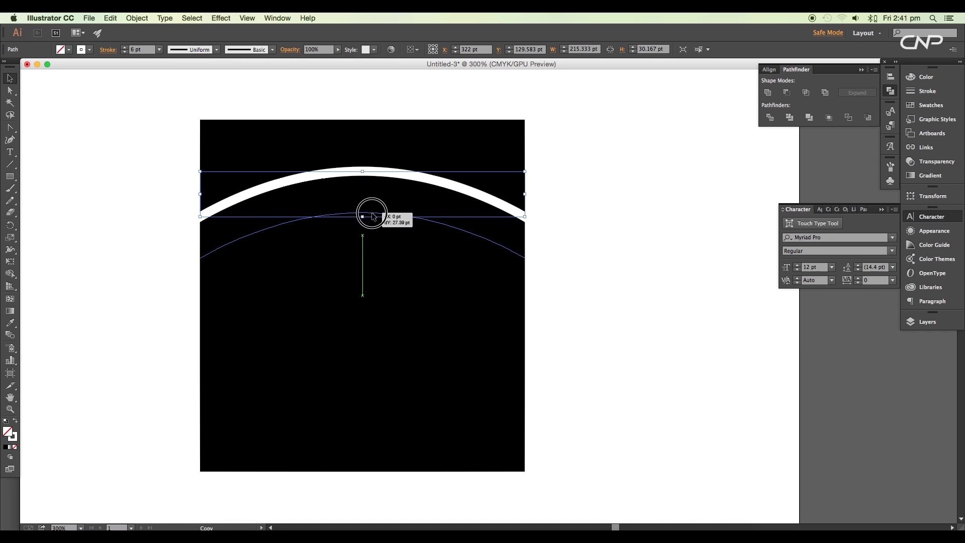
pyautogui.click(577, 225)
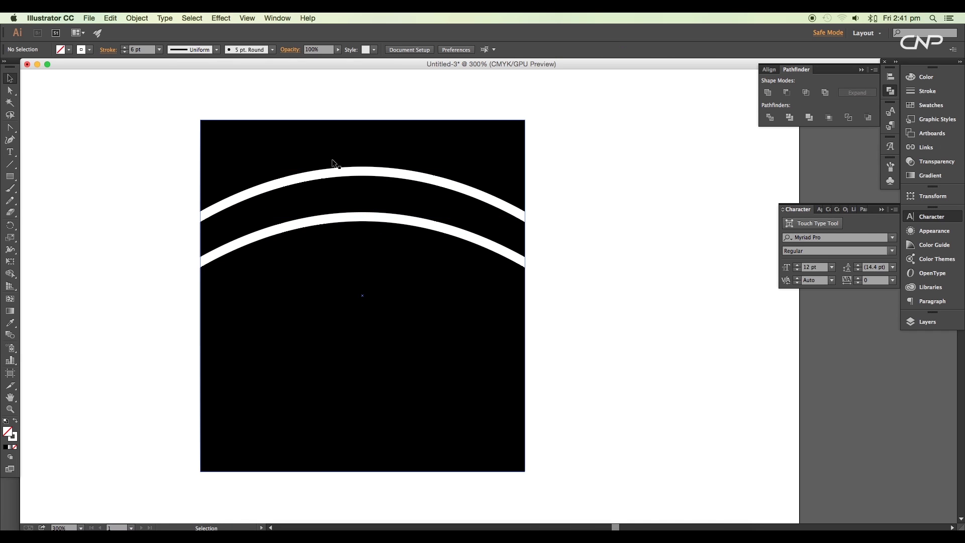
pyautogui.scroll(2, 334, 160)
pyautogui.scroll(-1, 438, 231)
pyautogui.moveTo(603, 353); pyautogui.dragTo(593, 277)
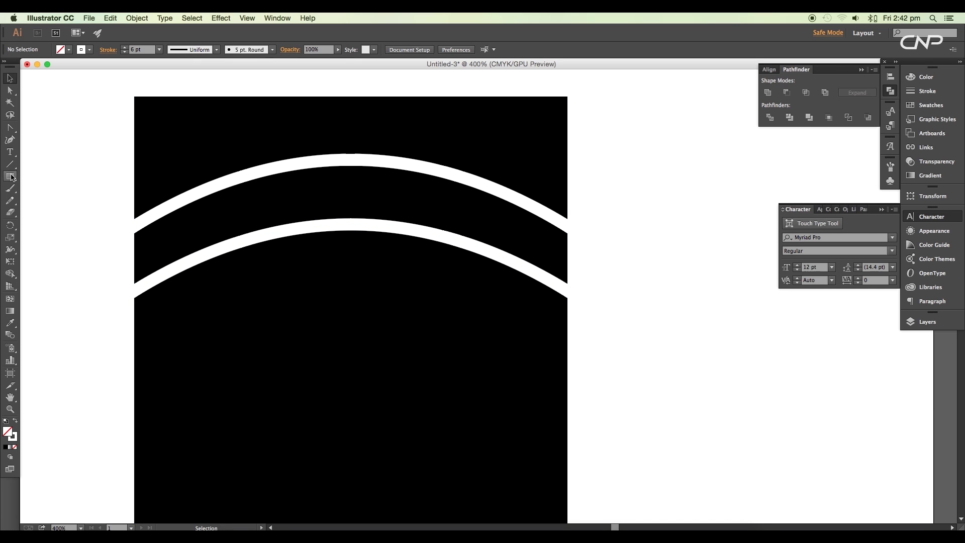
pyautogui.moveTo(11, 177); pyautogui.dragTo(45, 199)
pyautogui.scroll(-1, 136, 260)
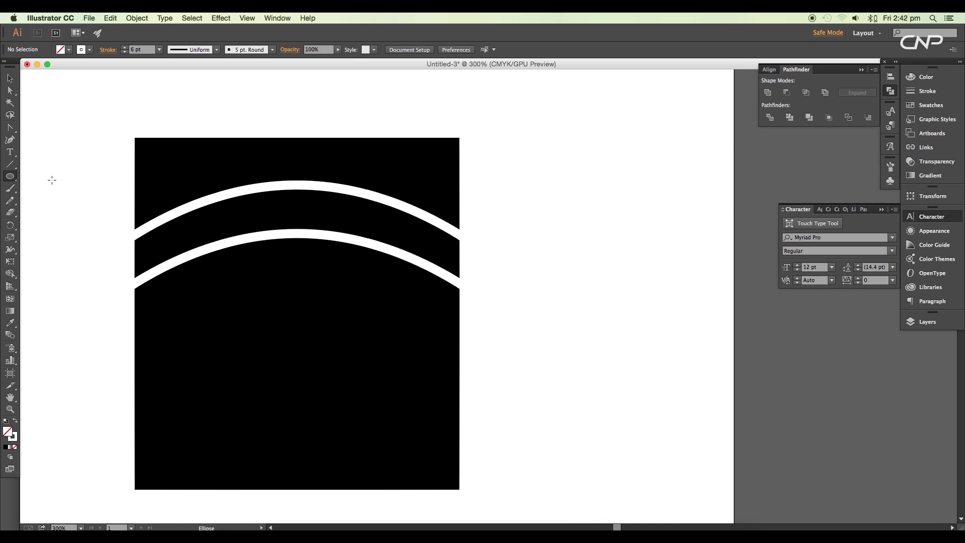
# Draw a white circle over the black square's left edge
pyautogui.moveTo(106, 285); pyautogui.dragTo(170, 348)
pyautogui.press('v')
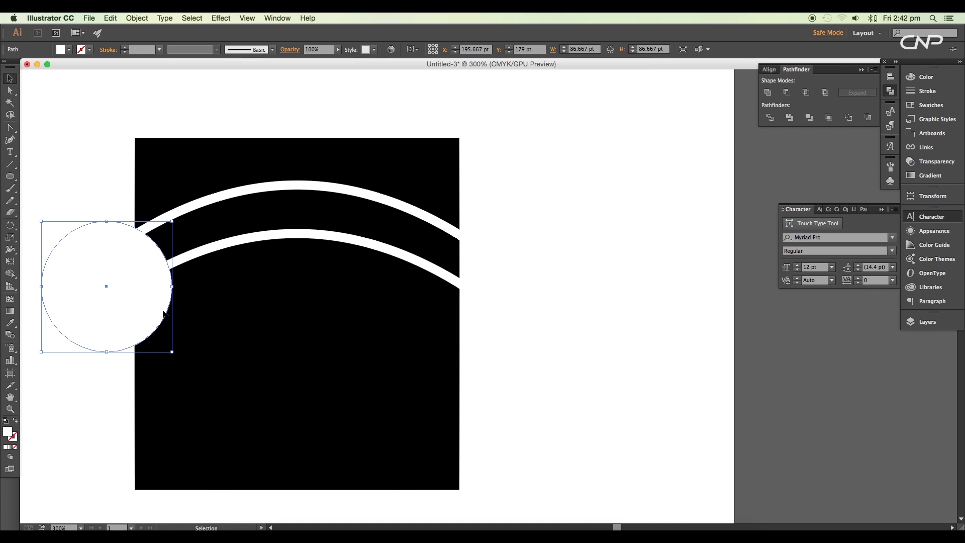
pyautogui.moveTo(163, 313)
pyautogui.mouseDown()
pyautogui.moveTo(152, 311)
pyautogui.moveTo(162, 303)
pyautogui.moveTo(251, 393)
pyautogui.mouseUp()
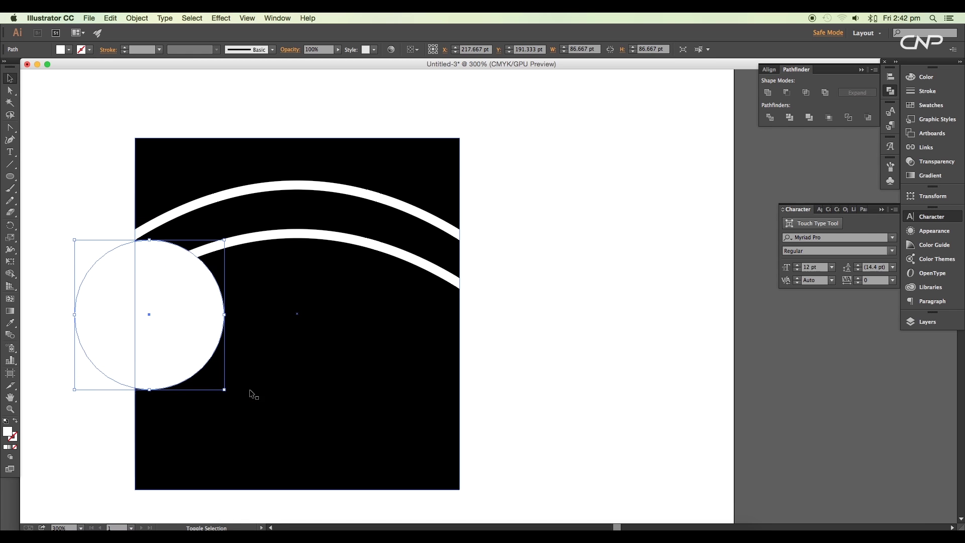
pyautogui.click(169, 300)
pyautogui.scroll(1, 153, 264)
pyautogui.moveTo(149, 253)
pyautogui.mouseDown()
pyautogui.moveTo(158, 263)
pyautogui.moveTo(544, 262)
pyautogui.mouseUp()
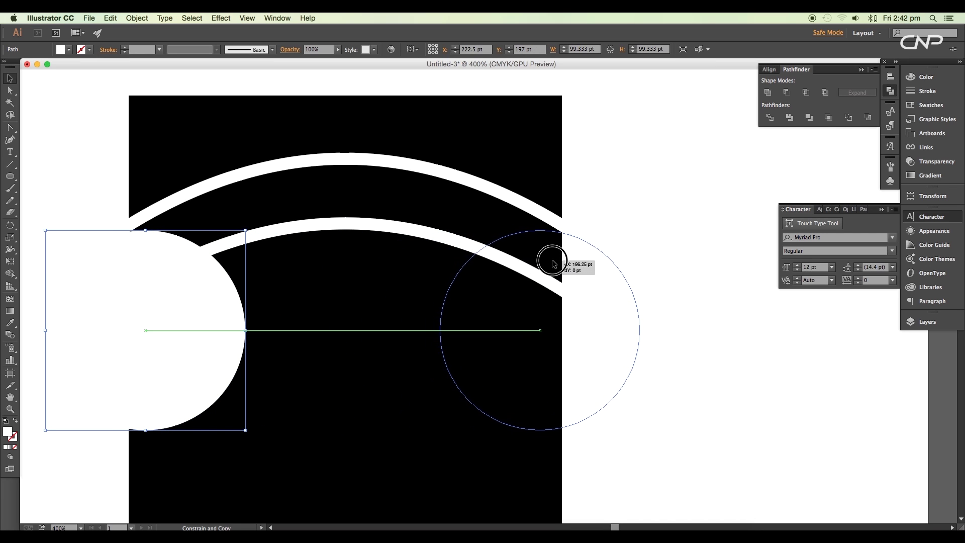
# Place a matching copy of the circle on the square's right edge
pyautogui.keyDown('alt'); pyautogui.moveTo(544, 263); pyautogui.dragTo(552, 266); pyautogui.keyUp('alt')
pyautogui.scroll(-1, 521, 279)
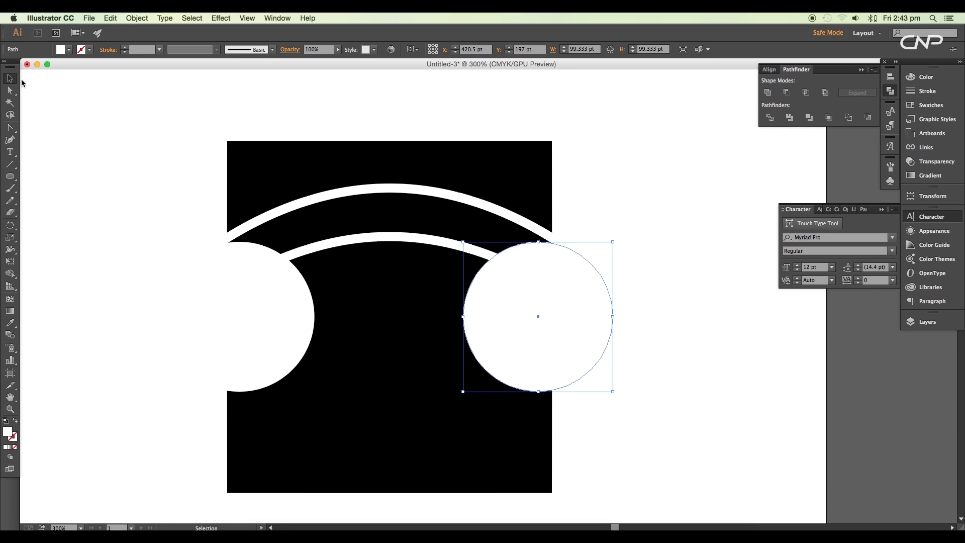
pyautogui.click(294, 291)
pyautogui.keyDown('shift'); pyautogui.click(518, 298); pyautogui.keyUp('shift')
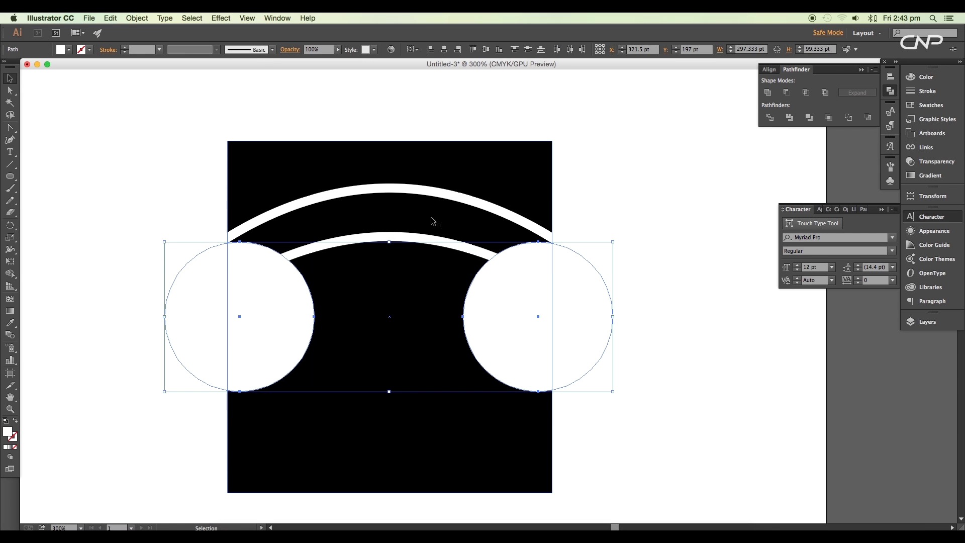
pyautogui.click(574, 218)
# Convert both white arcs into filled shapes with Outline Stroke
pyautogui.click(522, 224)
pyautogui.keyDown('shift'); pyautogui.click(457, 244); pyautogui.keyUp('shift')
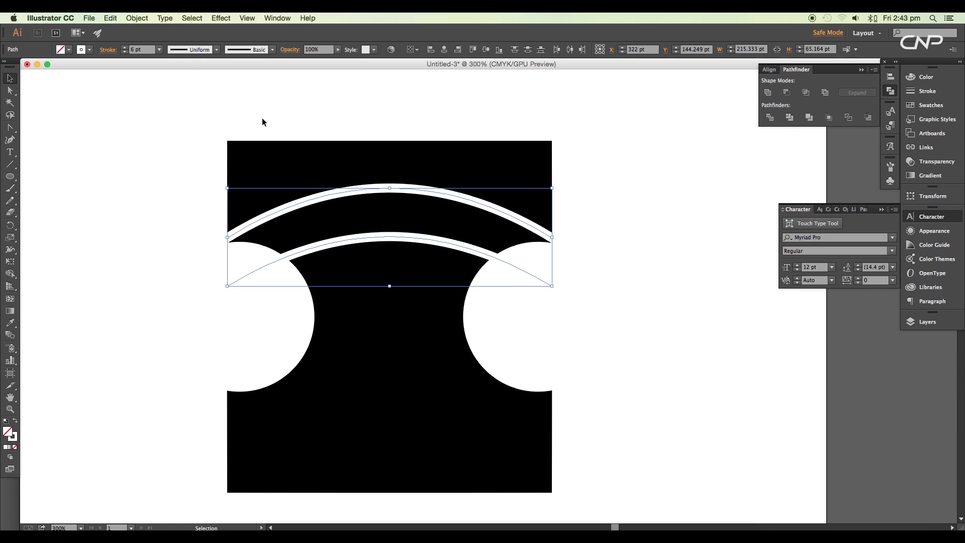
pyautogui.click(136, 18)
pyautogui.moveTo(140, 207)
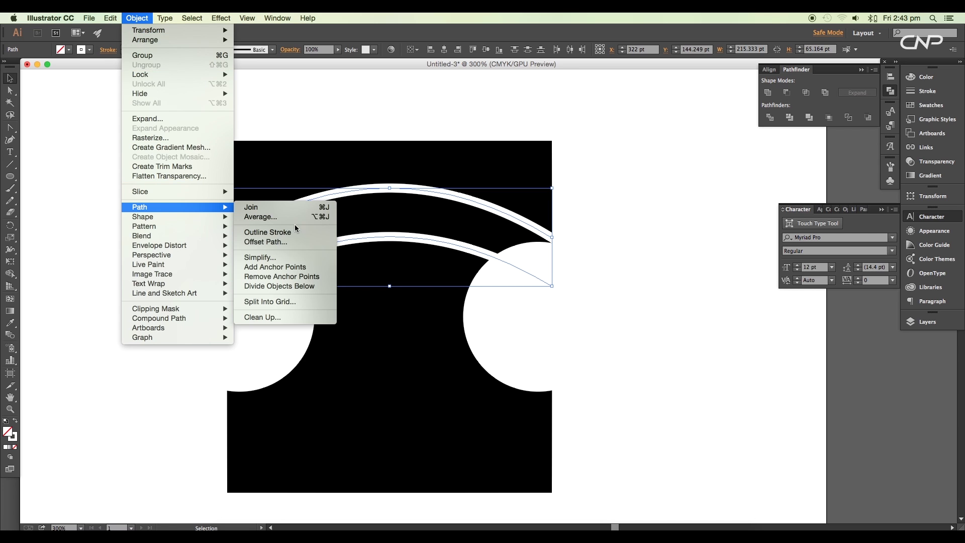
pyautogui.click(295, 235)
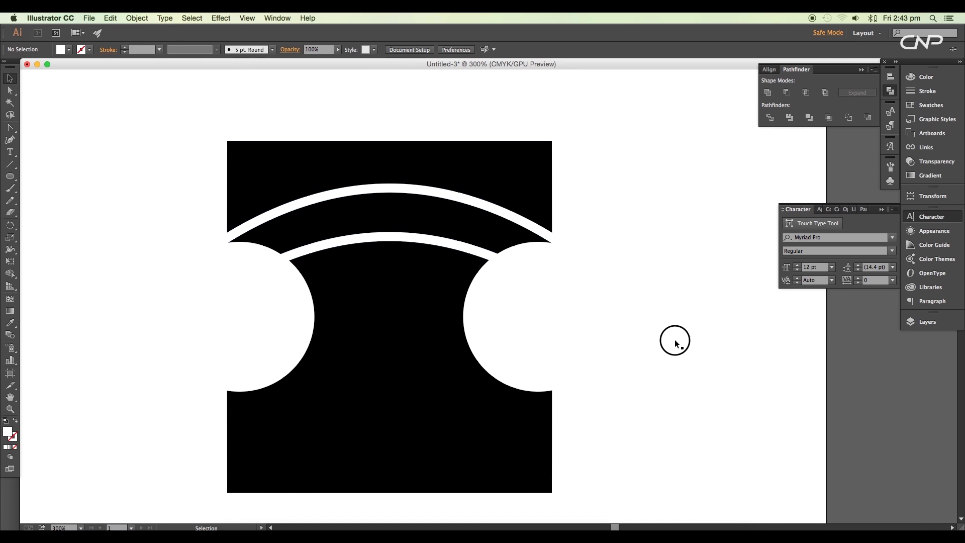
# Use Shape Builder to merge and fill the top area and arc band red
pyautogui.moveTo(675, 340); pyautogui.dragTo(98, 112)
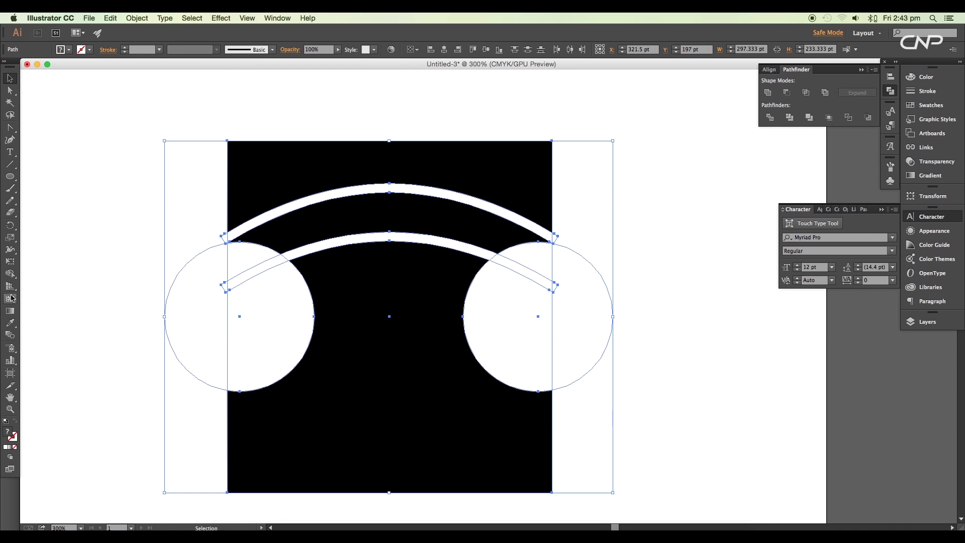
pyautogui.click(10, 274)
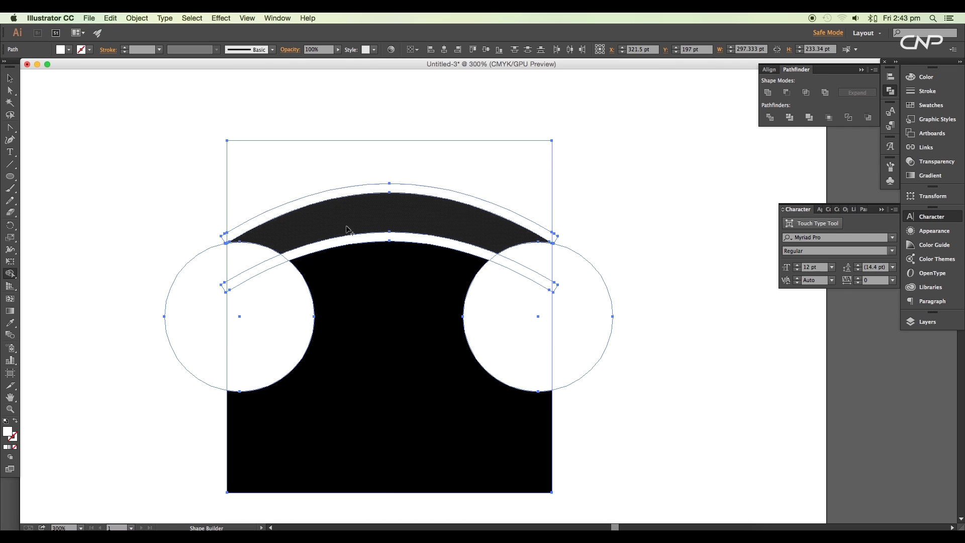
pyautogui.moveTo(346, 223); pyautogui.dragTo(347, 163)
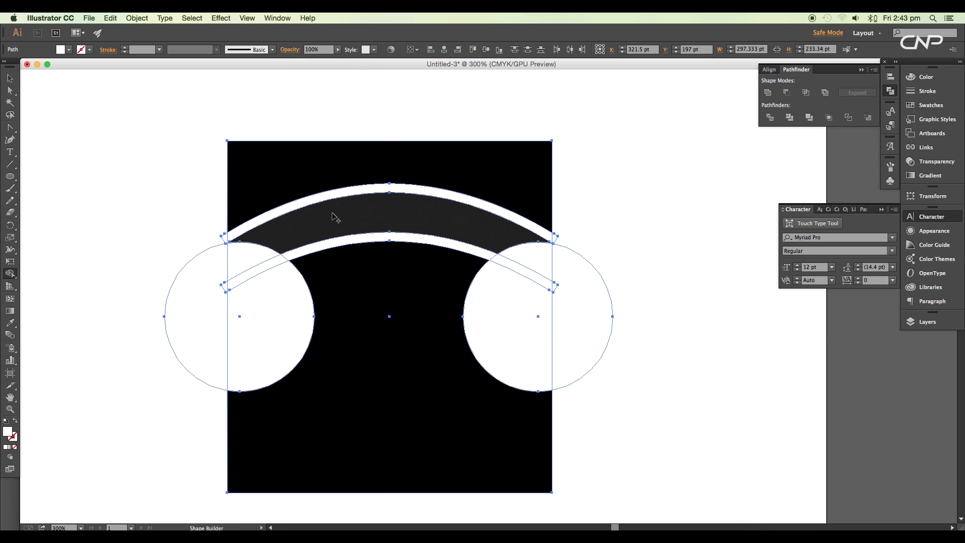
pyautogui.click(69, 50)
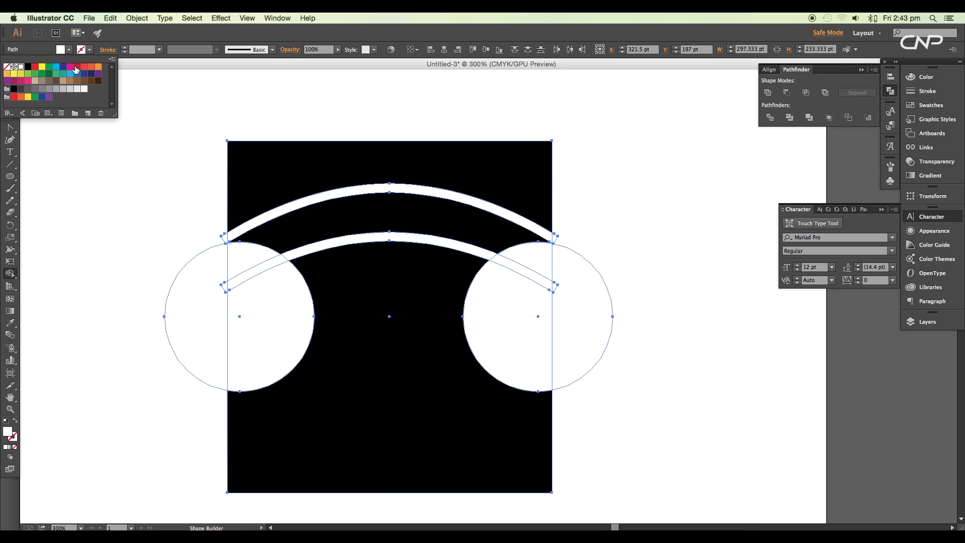
pyautogui.click(76, 65)
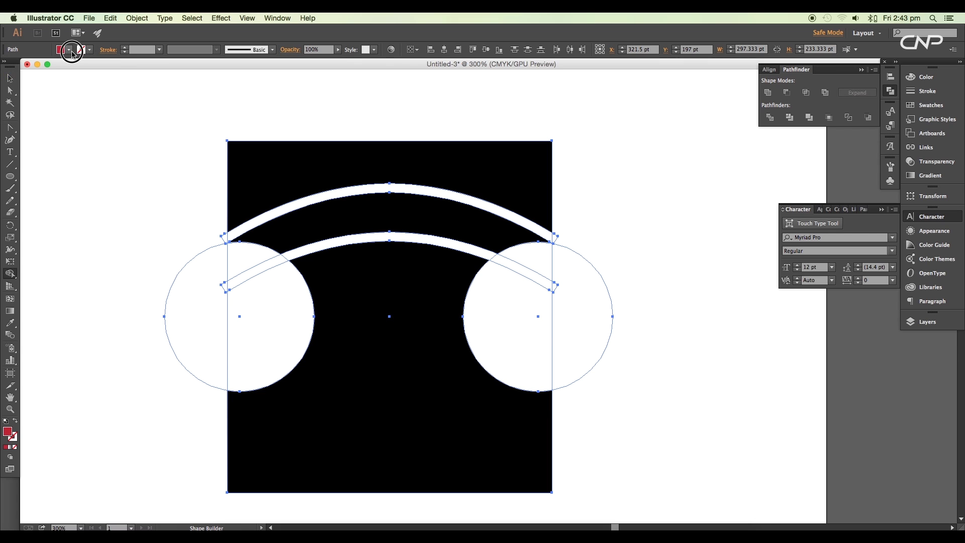
pyautogui.click(260, 160)
pyautogui.click(348, 220)
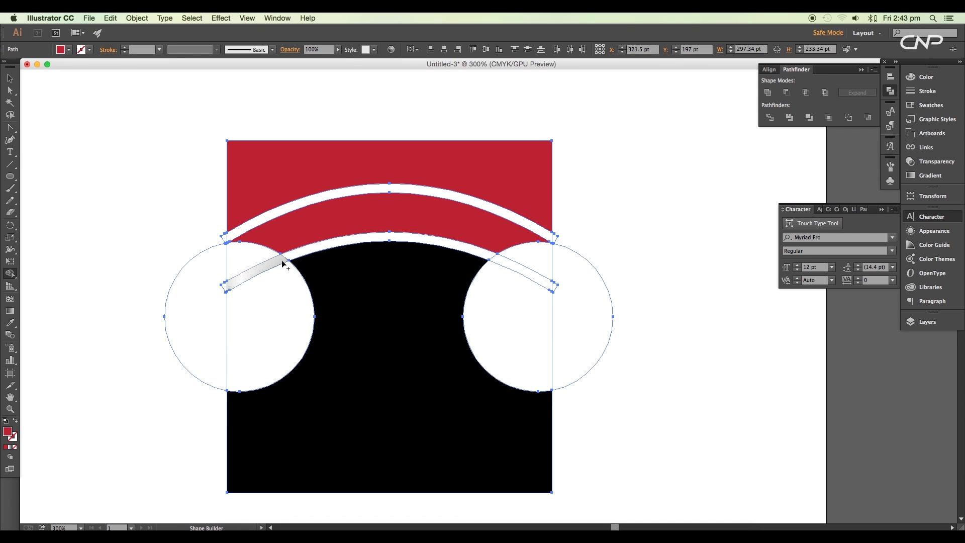
pyautogui.click(11, 78)
pyautogui.click(136, 151)
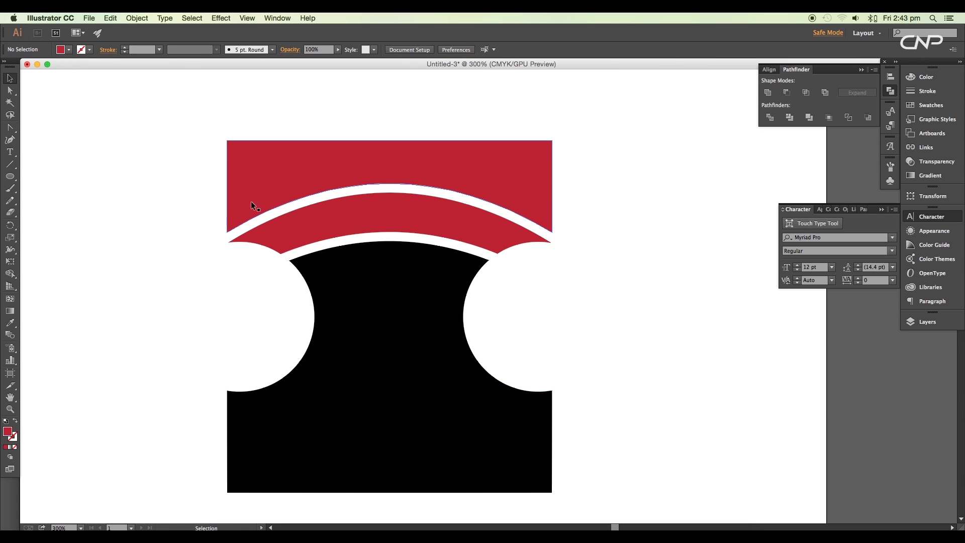
pyautogui.scroll(-1, 383, 231)
# Move the red shape aside, delete the black shape, circles and arcs, then recentre it
pyautogui.click(484, 269)
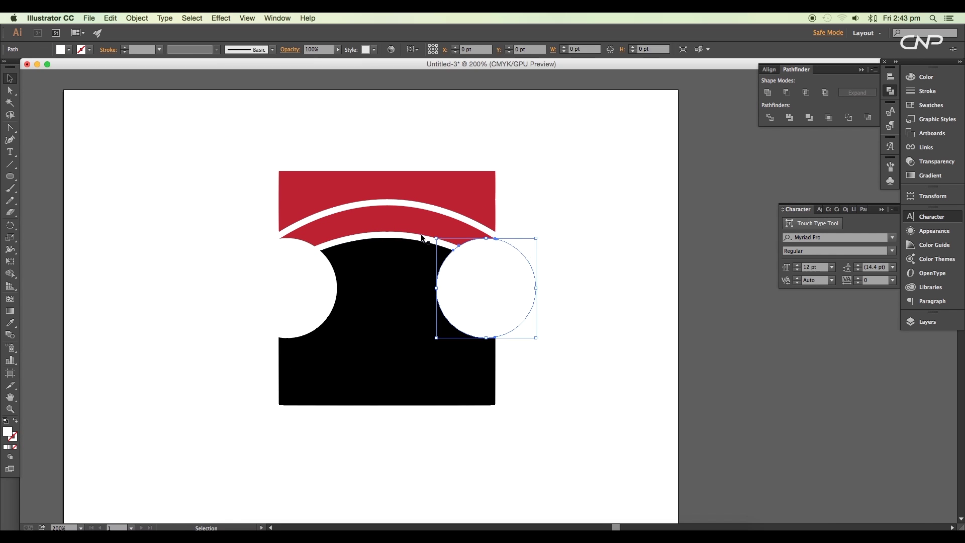
pyautogui.click(405, 189)
pyautogui.moveTo(400, 221); pyautogui.dragTo(179, 179)
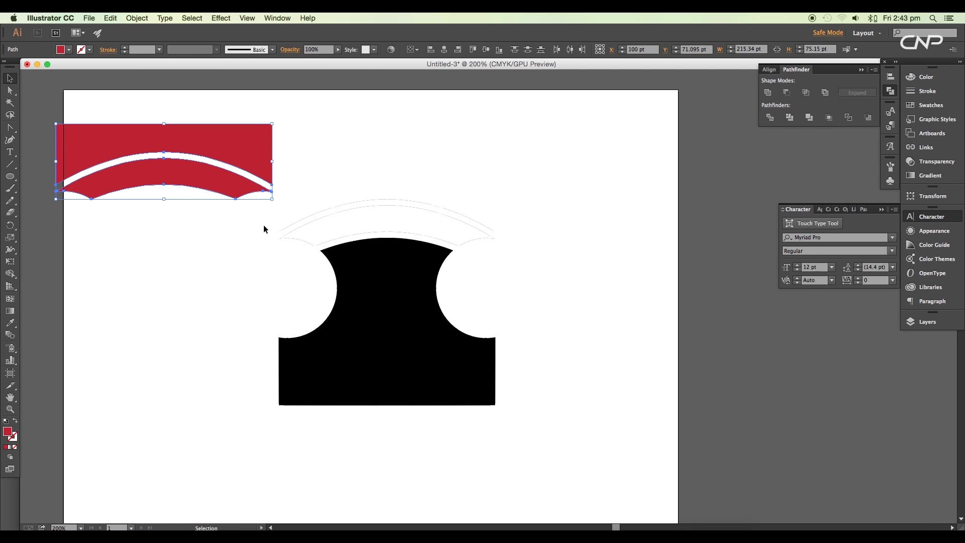
pyautogui.moveTo(263, 226)
pyautogui.mouseDown()
pyautogui.moveTo(493, 436)
pyautogui.moveTo(544, 453)
pyautogui.mouseUp()
pyautogui.press('Delete')
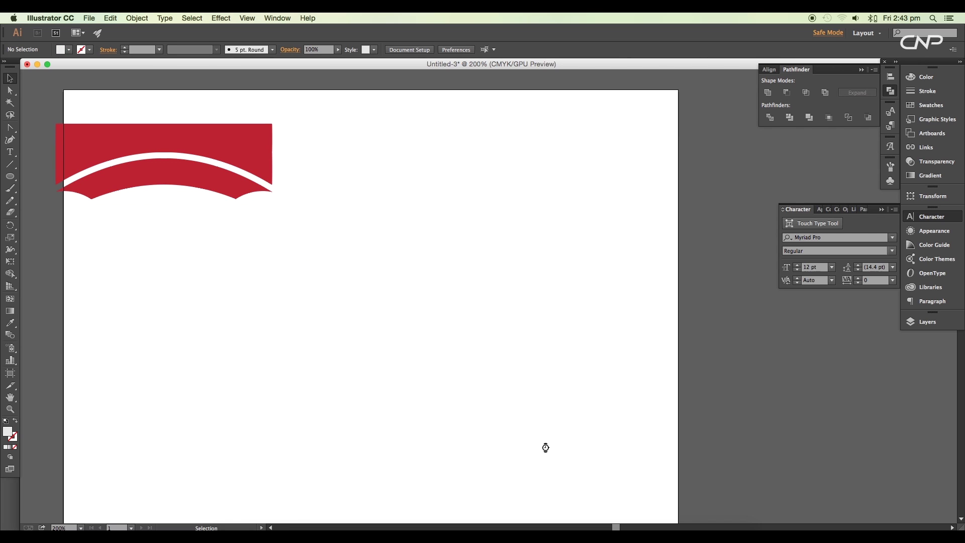
pyautogui.click(155, 164)
pyautogui.moveTo(166, 144)
pyautogui.mouseDown()
pyautogui.moveTo(360, 249)
pyautogui.moveTo(463, 233)
pyautogui.mouseUp()
pyautogui.keyDown('super'); pyautogui.click(406, 258); pyautogui.keyUp('super')
# Reshape the banner's lower-left curve and remove extra anchors on both lower curves
pyautogui.click(272, 306)
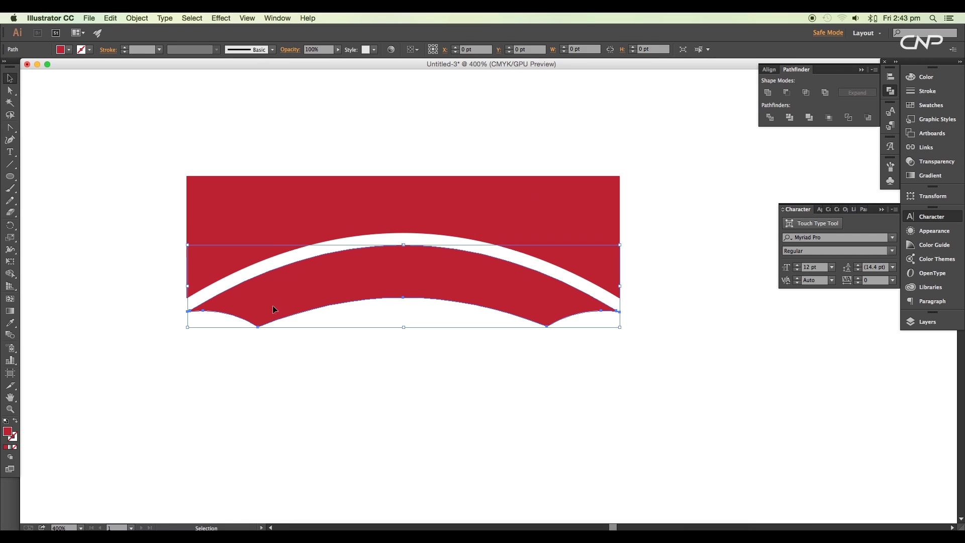
pyautogui.press('a')
pyautogui.click(288, 343)
pyautogui.keyDown('super'); pyautogui.click(288, 342); pyautogui.keyUp('super')
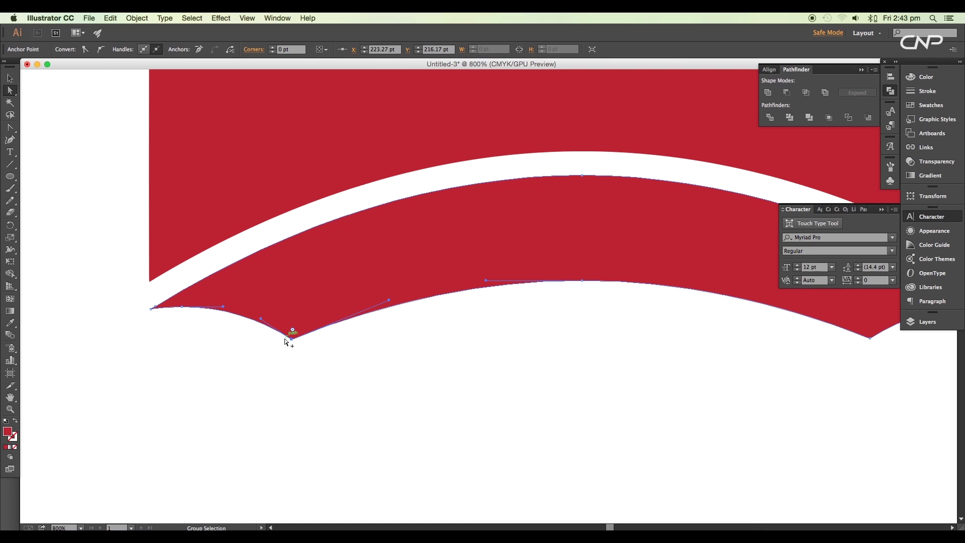
pyautogui.moveTo(262, 319); pyautogui.dragTo(264, 310)
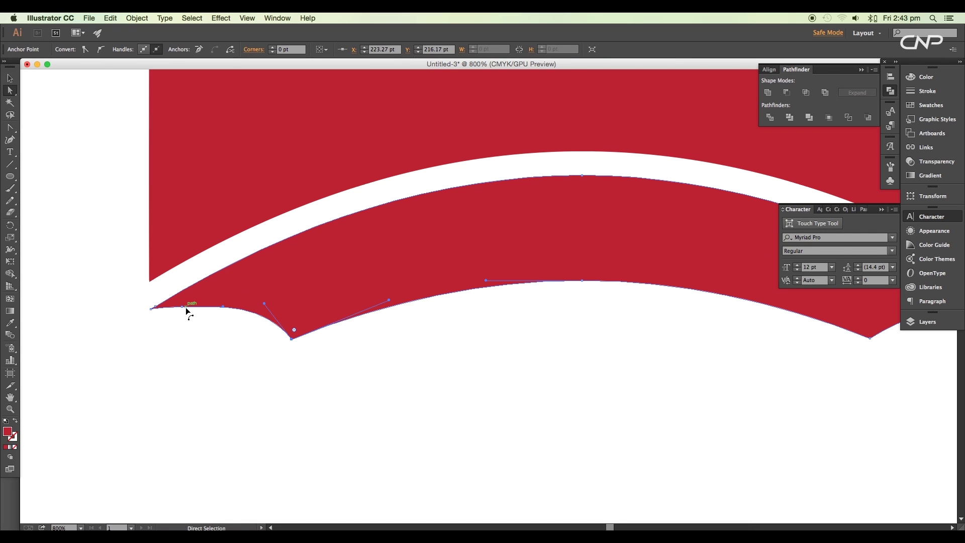
pyautogui.moveTo(10, 127); pyautogui.dragTo(53, 151)
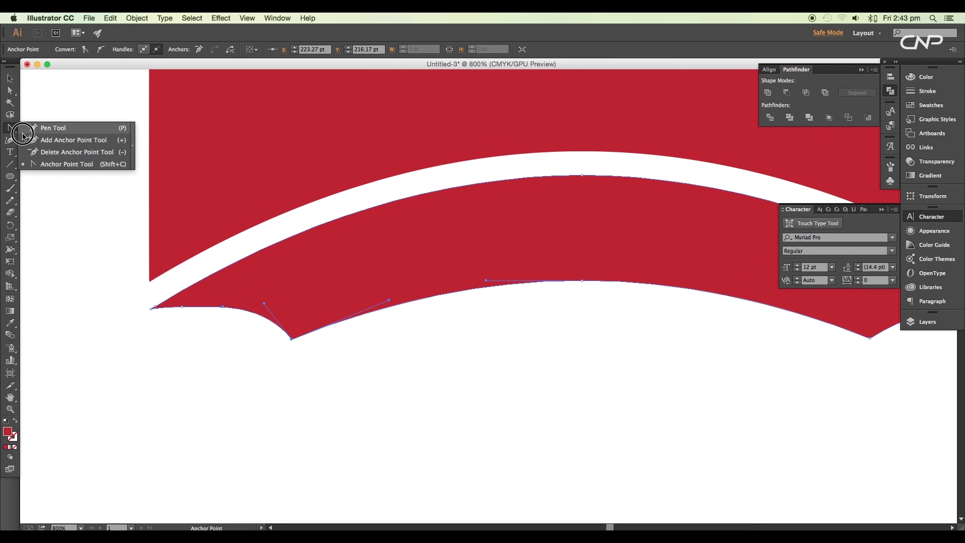
pyautogui.click(183, 308)
pyautogui.hscroll(10, 138, 405)
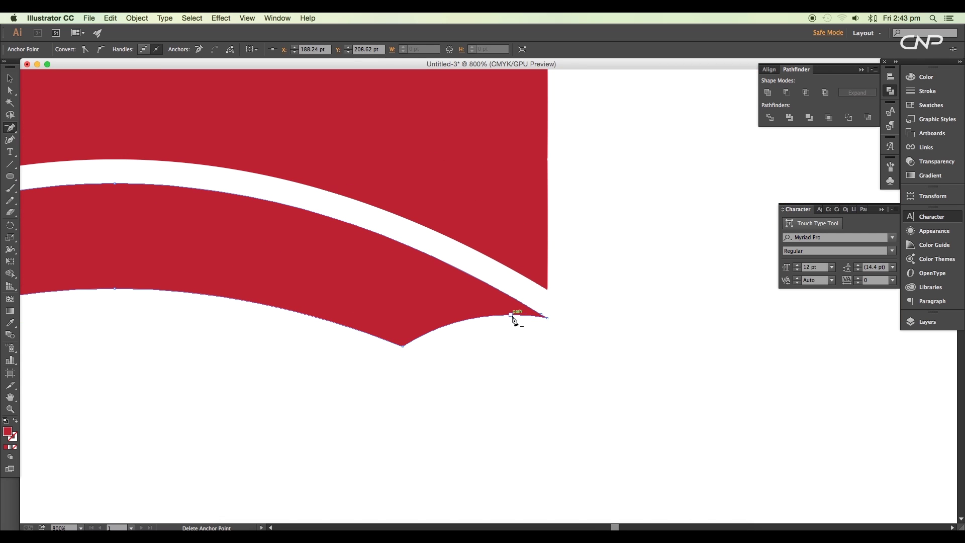
pyautogui.click(513, 314)
# Show rulers, guide the bottom corners, and adjust the lower arch's corner anchors
pyautogui.press('a')
pyautogui.hotkey('ctrl', '-')
pyautogui.hotkey('ctrl', 'r')
pyautogui.moveTo(334, 287); pyautogui.dragTo(336, 329)
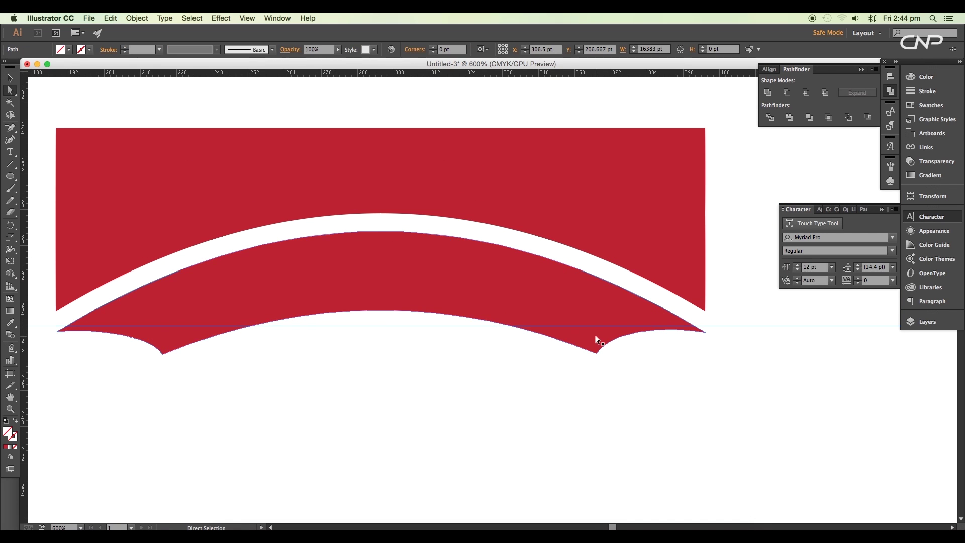
pyautogui.click(596, 352)
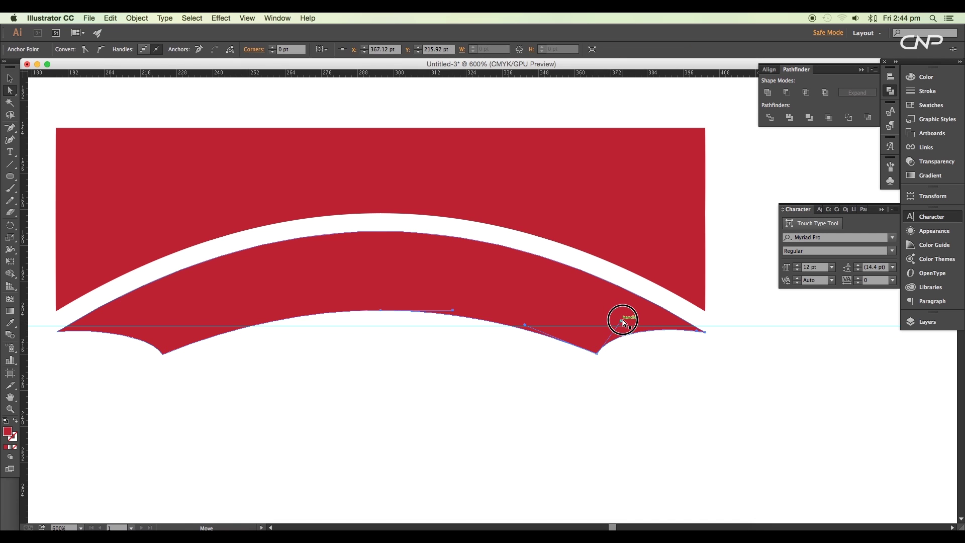
pyautogui.click(163, 352)
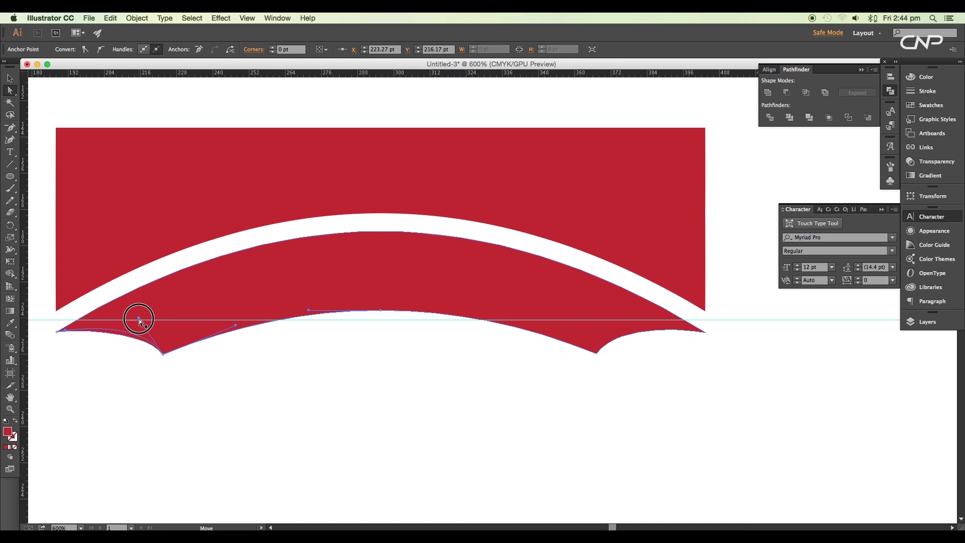
pyautogui.hotkey('ctrl', 'shift', 'a')
pyautogui.scroll(-2, 356, 302)
pyautogui.scroll(-2, 410, 393)
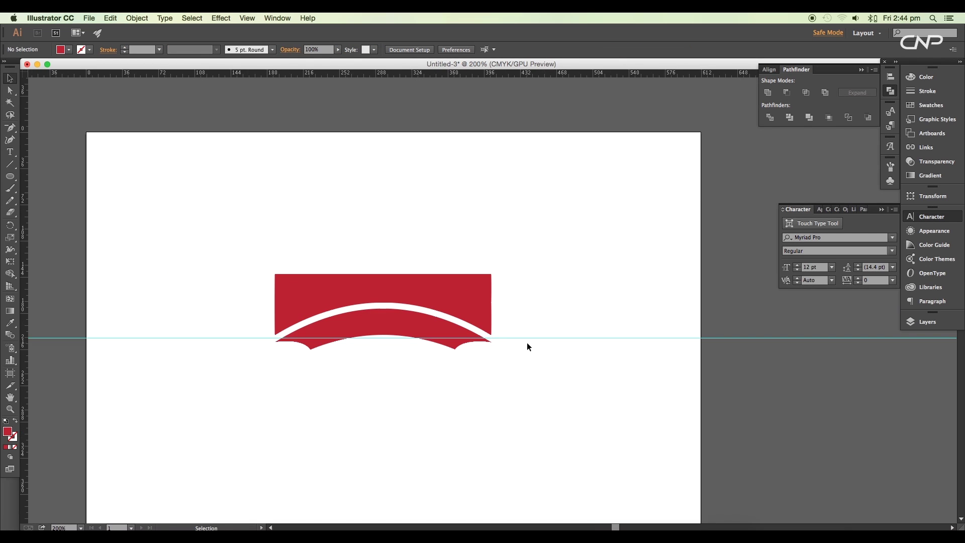
pyautogui.click(527, 341)
pyautogui.scroll(2, 402, 341)
pyautogui.scroll(1, 515, 435)
pyautogui.hscroll(1, 516, 435)
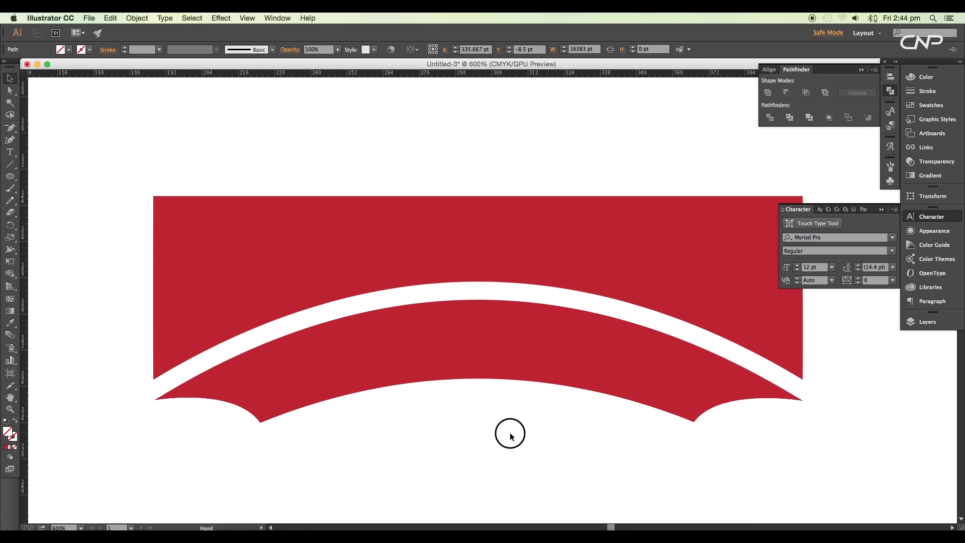
pyautogui.hscroll(2, 509, 433)
pyautogui.scroll(-1, 498, 416)
# Type CREATNPROCESS above the banner and scale it up
pyautogui.press('t')
pyautogui.click(260, 232)
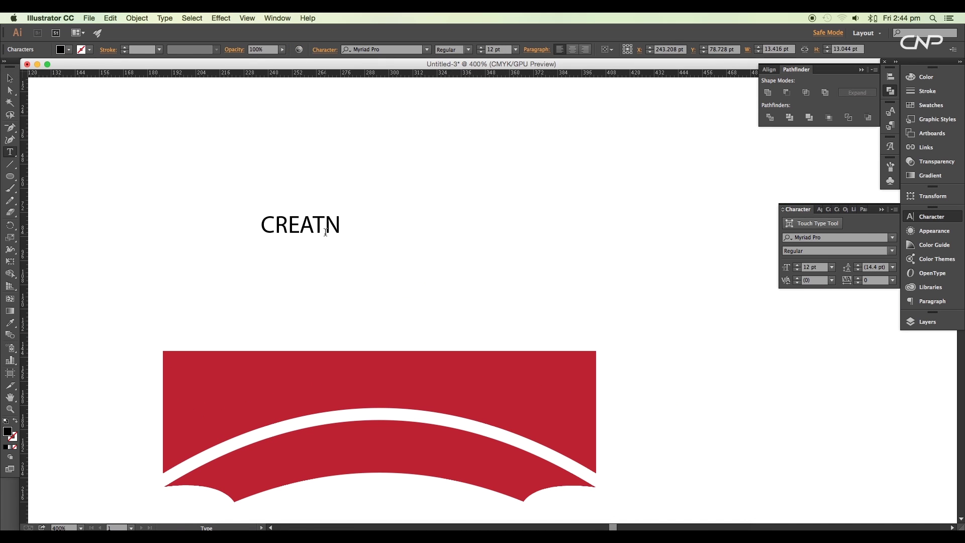
pyautogui.press('Escape')
pyautogui.moveTo(433, 240)
pyautogui.mouseDown()
pyautogui.moveTo(619, 295)
pyautogui.moveTo(587, 269)
pyautogui.moveTo(515, 292)
pyautogui.moveTo(521, 315)
pyautogui.mouseUp()
# Set the title to League Gothic Regular and move it closer to the banner
pyautogui.click(377, 49)
pyautogui.press('Down')
pyautogui.press('Down')
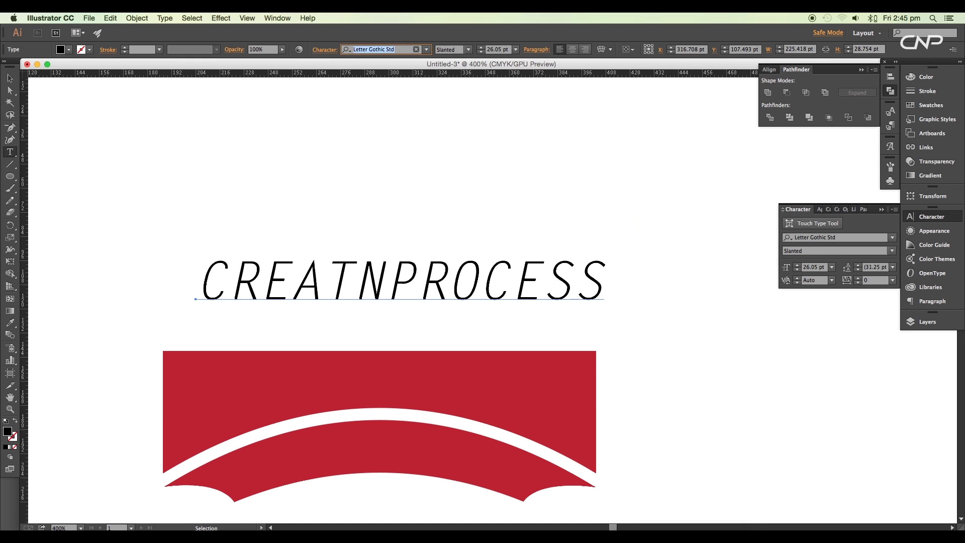
pyautogui.press('Down')
pyautogui.press('Down')
pyautogui.press('Down')
pyautogui.press('Down')
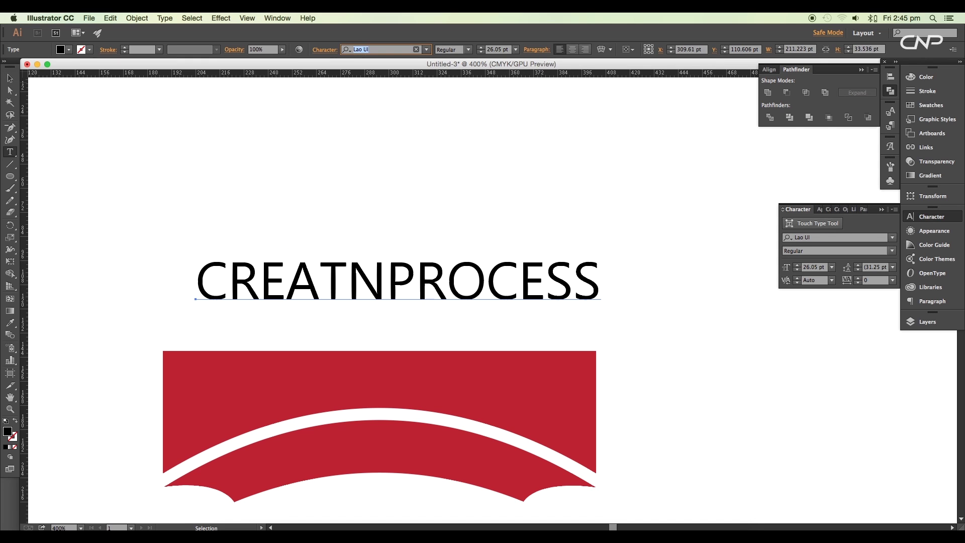
pyautogui.press('Up')
pyautogui.press('Up')
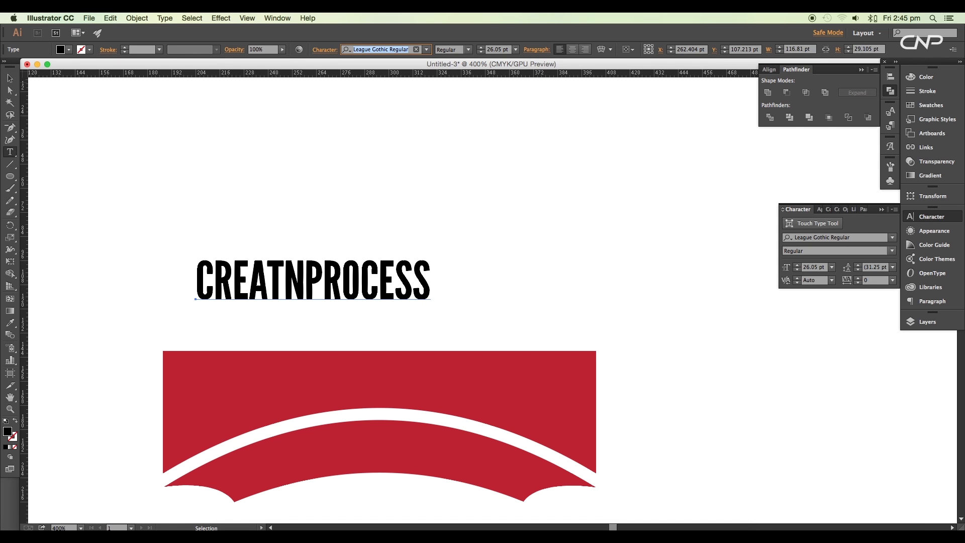
pyautogui.press('Escape')
pyautogui.moveTo(339, 281); pyautogui.dragTo(388, 313)
# Bring the upper red banner shape in front of the CREATNPROCESS title
pyautogui.click(495, 366)
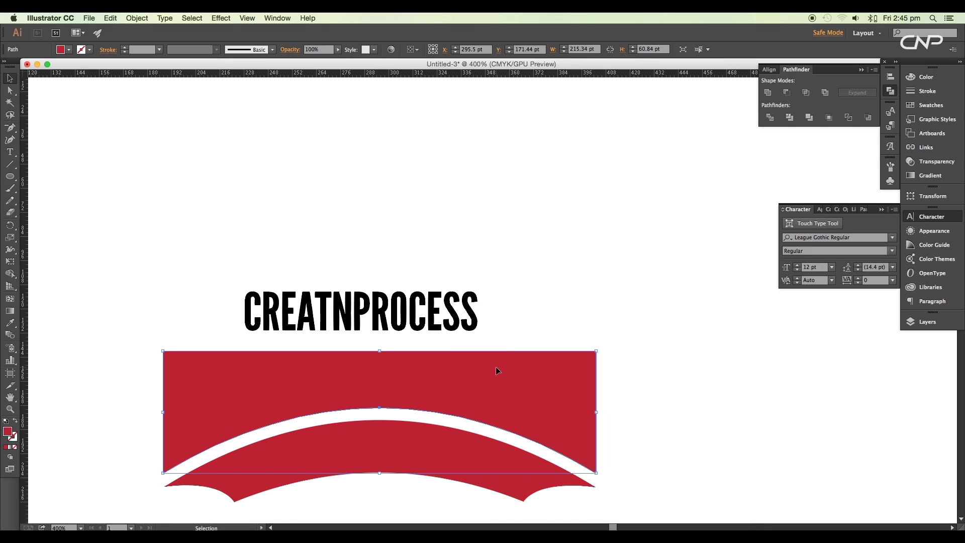
pyautogui.rightClick(496, 366)
pyautogui.moveTo(540, 505)
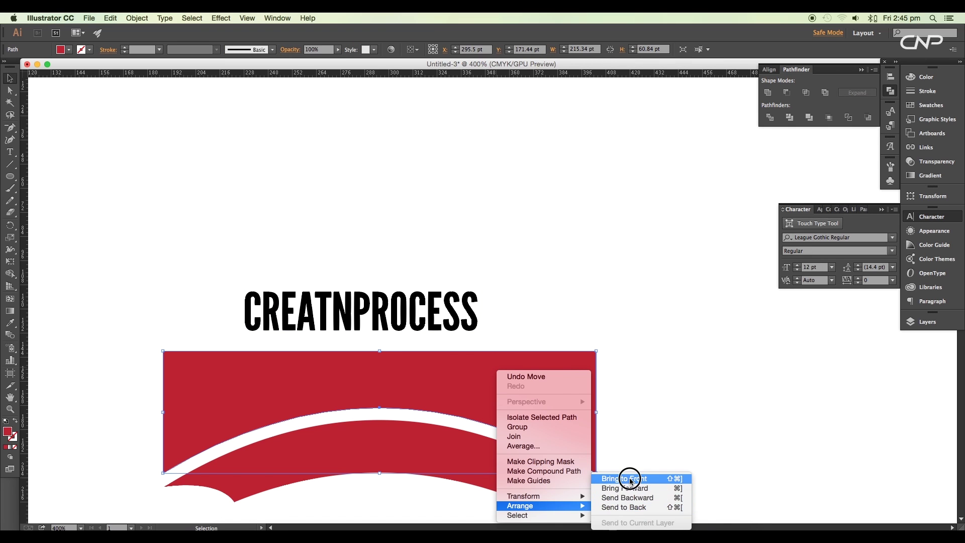
pyautogui.click(625, 480)
# Warp the title into the red shape using Envelope Distort > Make with Top Object
pyautogui.click(471, 321)
pyautogui.keyDown('shift'); pyautogui.click(493, 363); pyautogui.keyUp('shift')
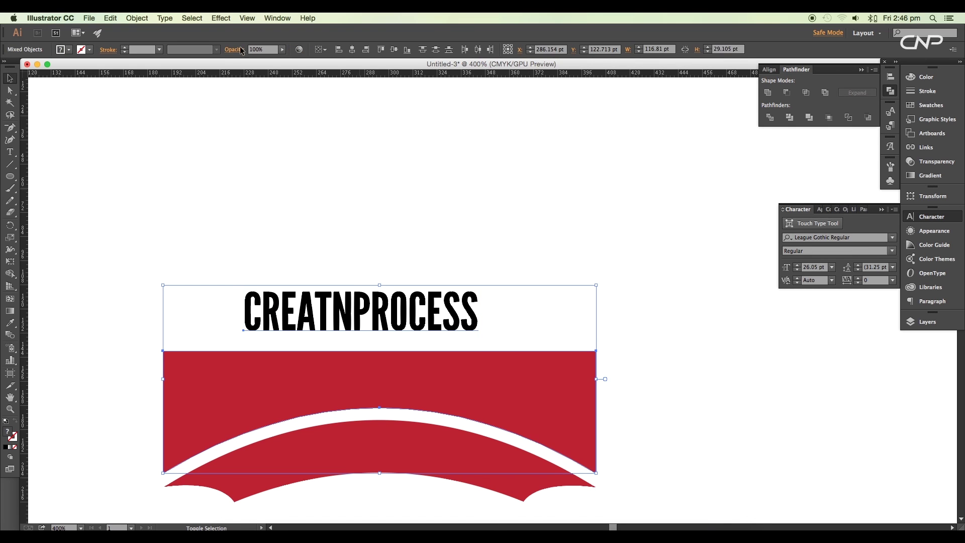
pyautogui.click(135, 18)
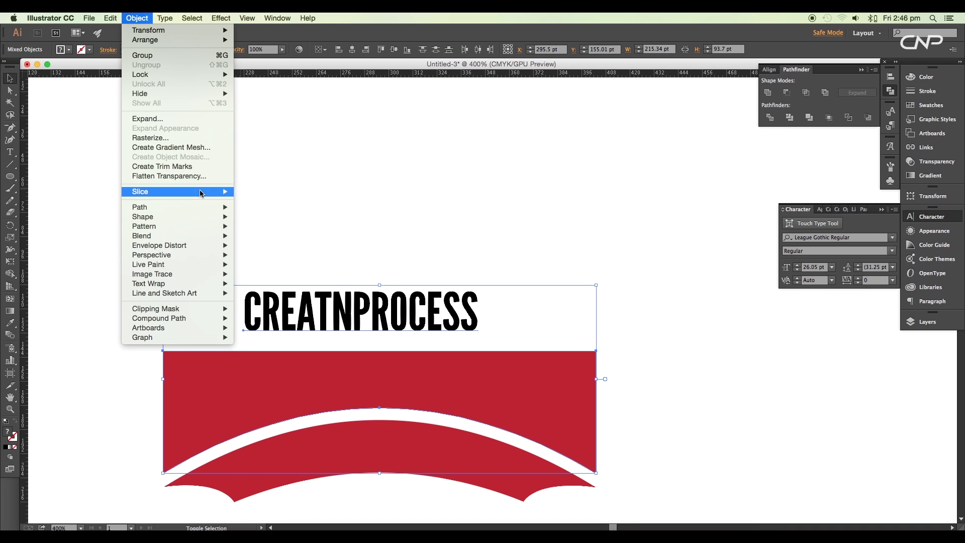
pyautogui.moveTo(160, 245)
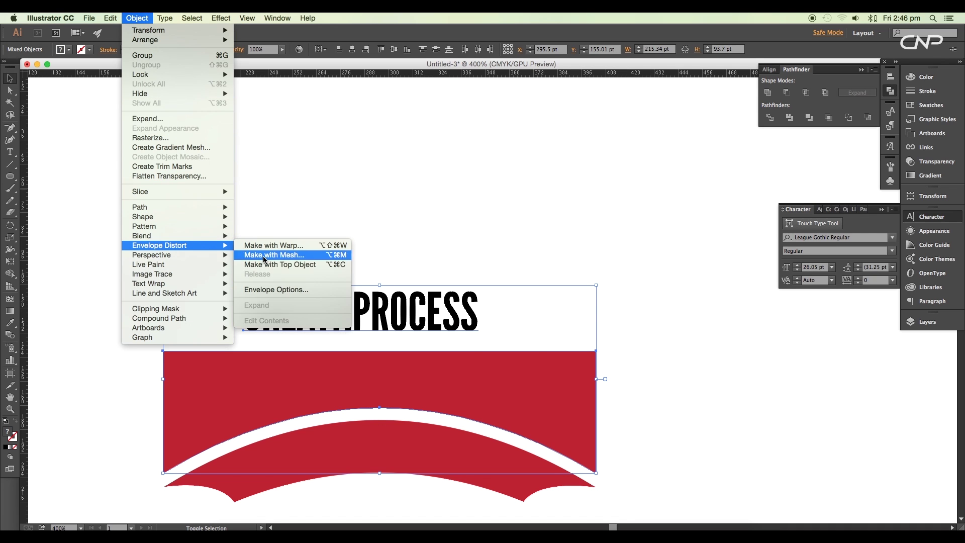
pyautogui.click(269, 267)
pyautogui.click(420, 289)
pyautogui.press('super+0')
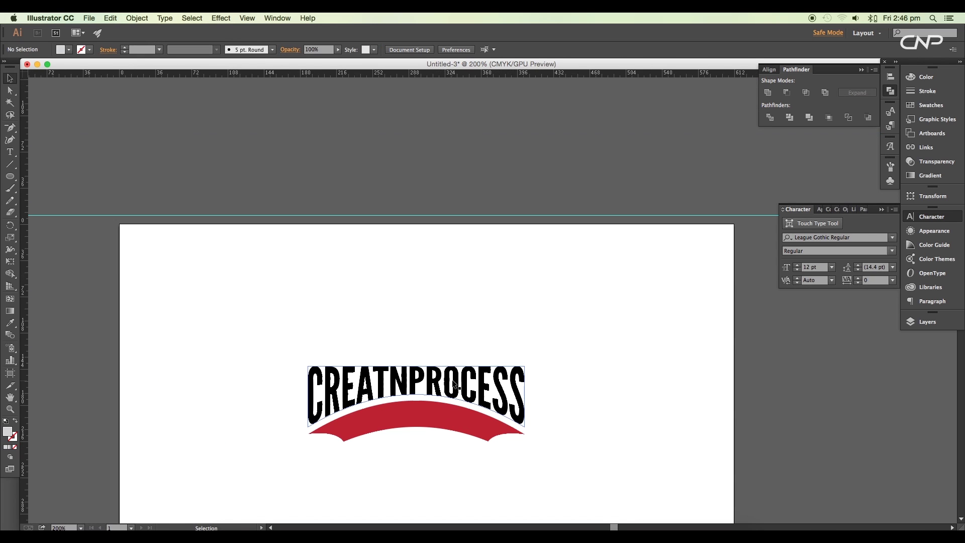
pyautogui.moveTo(479, 330); pyautogui.dragTo(486, 257)
pyautogui.press('super+equal')
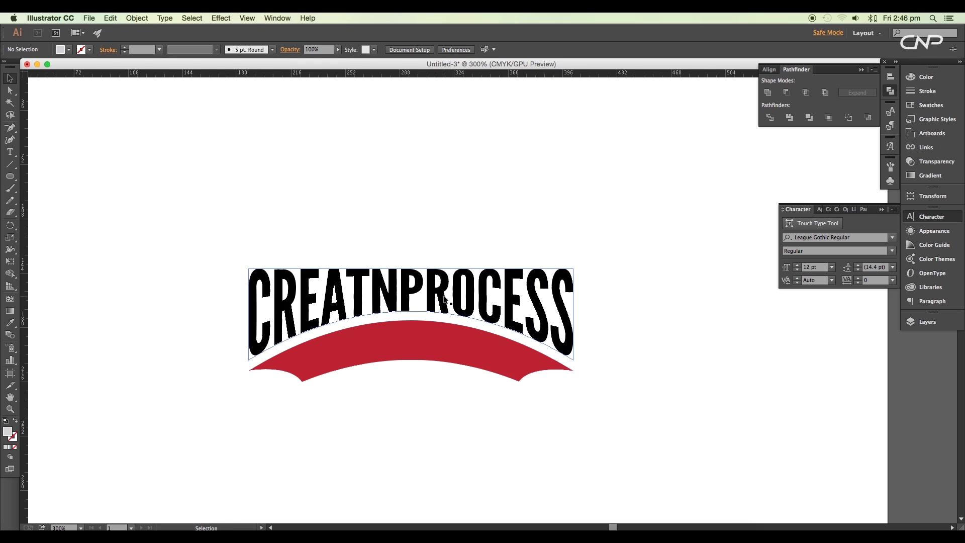
pyautogui.press('super+equal')
pyautogui.doubleClick(441, 299)
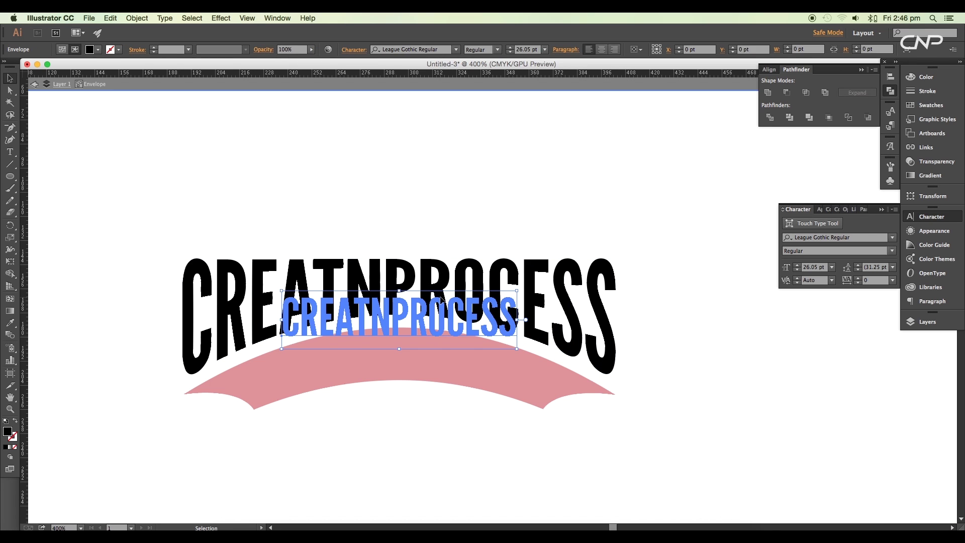
pyautogui.press('t')
pyautogui.doubleClick(418, 316)
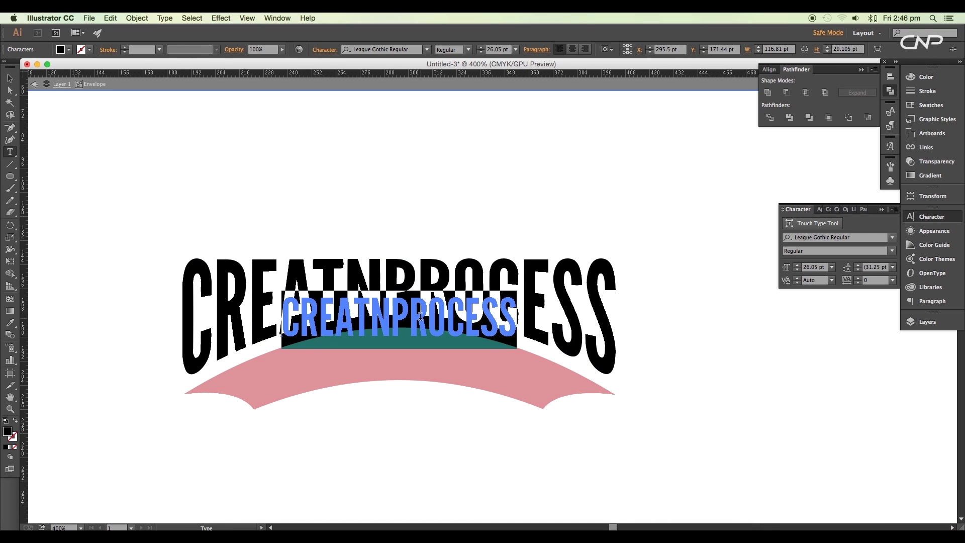
pyautogui.write('FOCUS')
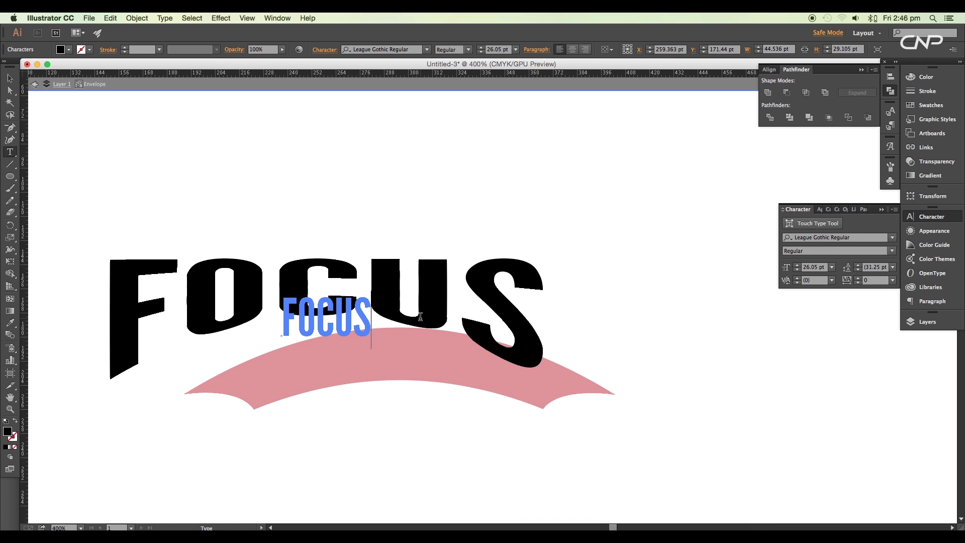
pyautogui.press('BackSpace')
pyautogui.press('BackSpace')
pyautogui.press('BackSpace')
pyautogui.press('BackSpace')
pyautogui.write('MOCKUP')
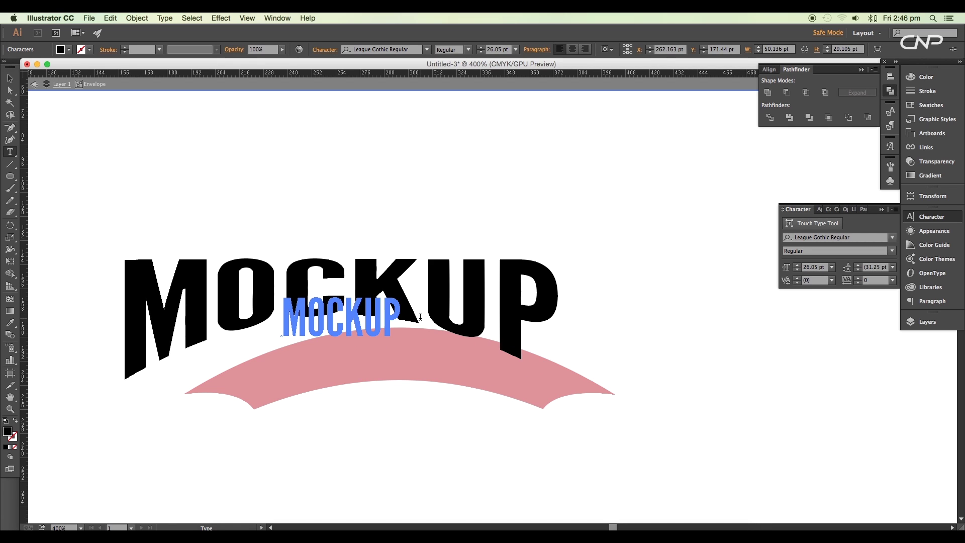
pyautogui.press('BackSpace')
pyautogui.press('BackSpace')
pyautogui.press('BackSpace')
pyautogui.press('BackSpace')
pyautogui.write('AL')
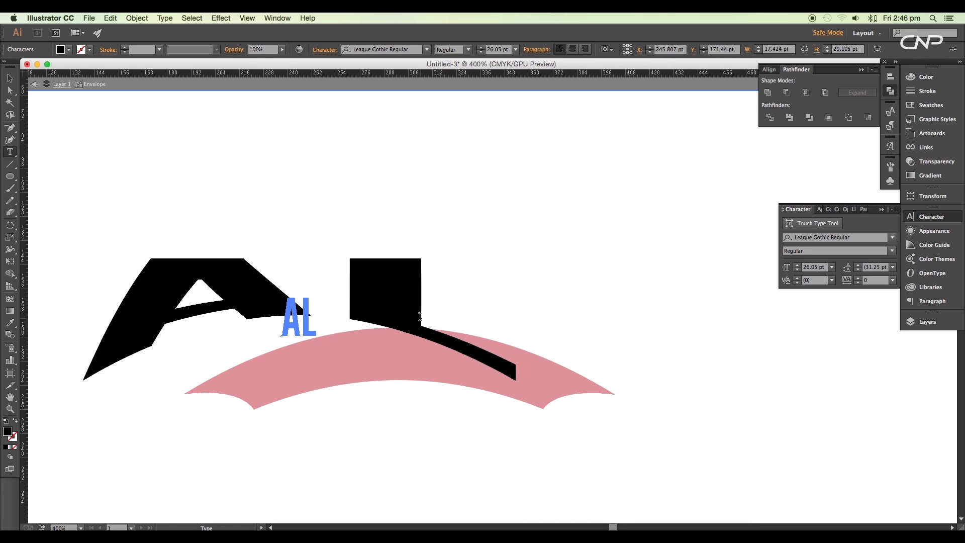
pyautogui.write('IVE')
pyautogui.press('BackSpace')
pyautogui.press('BackSpace')
pyautogui.press('BackSpace')
pyautogui.write('CREATNPR')
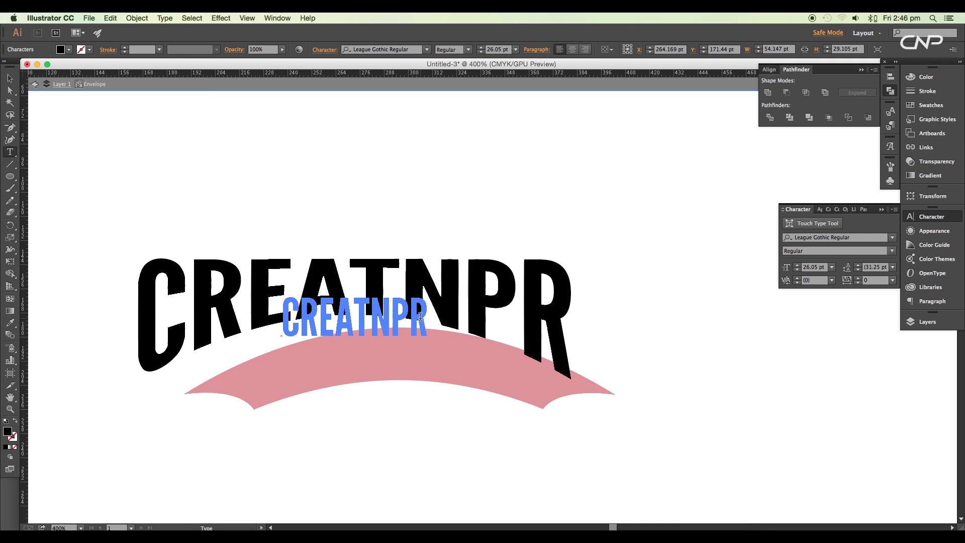
pyautogui.write('OCESS')
pyautogui.click(10, 80)
pyautogui.click(304, 211)
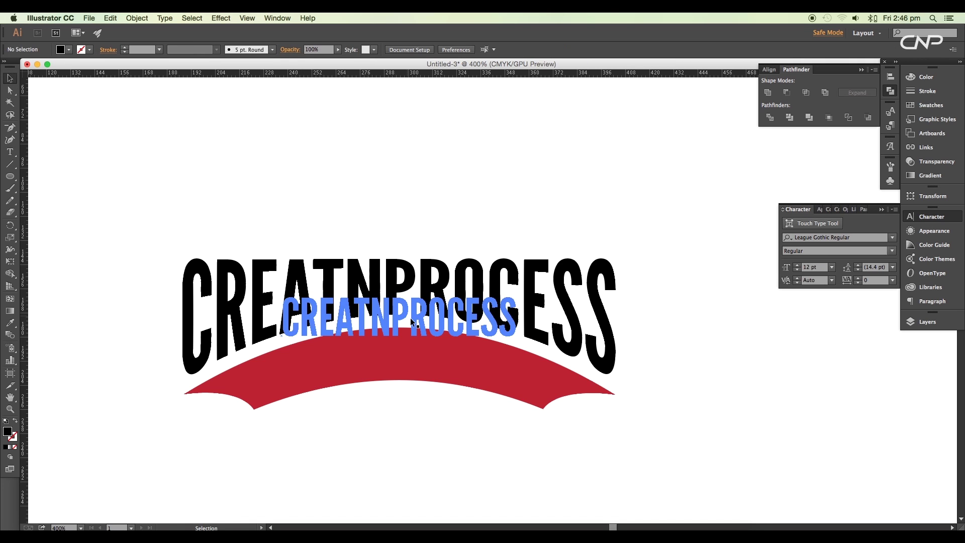
pyautogui.press('super+minus')
pyautogui.press('super+minus')
pyautogui.press('super+minus')
pyautogui.click(453, 355)
pyautogui.press('super+equal')
pyautogui.press('super+equal')
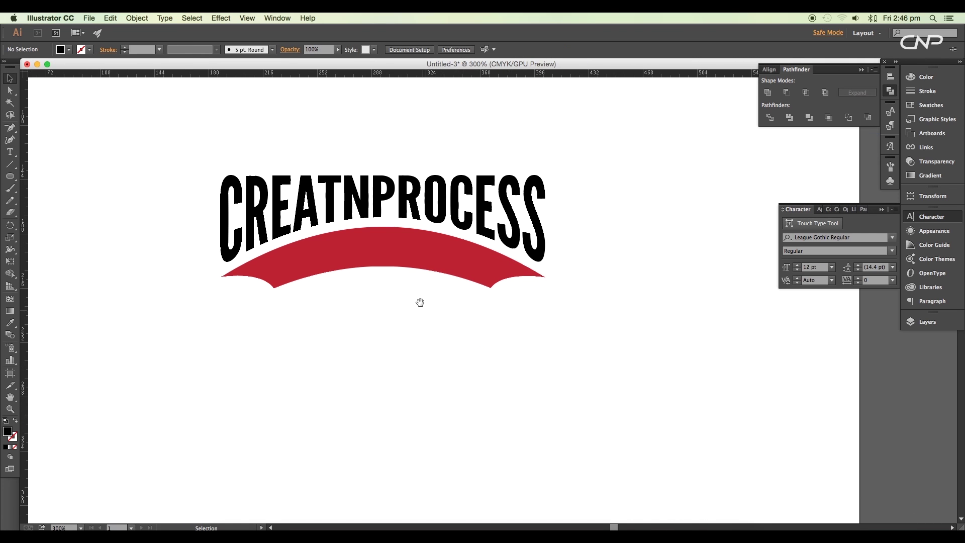
# Select the red lower arch and inspect its anchor points
pyautogui.click(406, 288)
pyautogui.press('super+equal')
pyautogui.press('super+equal')
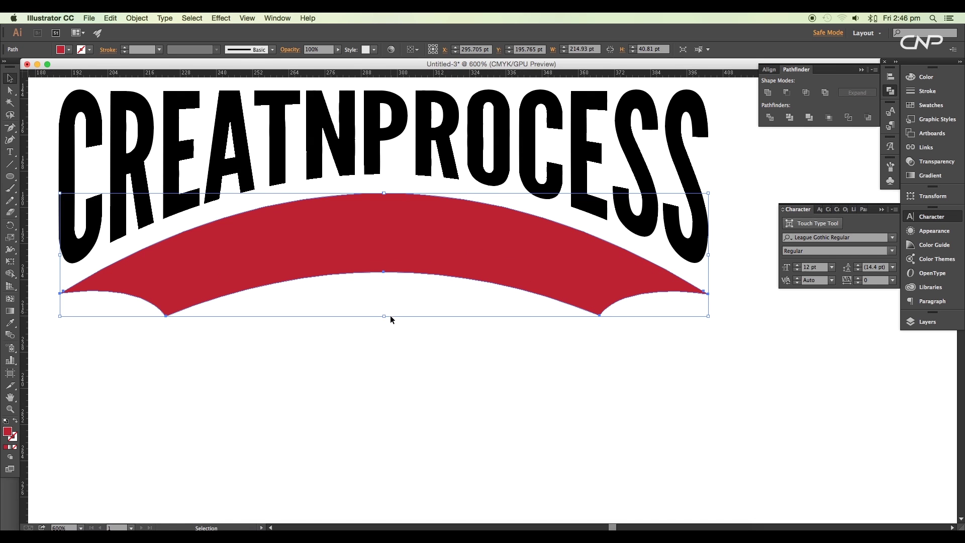
pyautogui.scroll(2, 407, 340)
pyautogui.click(459, 382)
pyautogui.moveTo(458, 382); pyautogui.dragTo(476, 417)
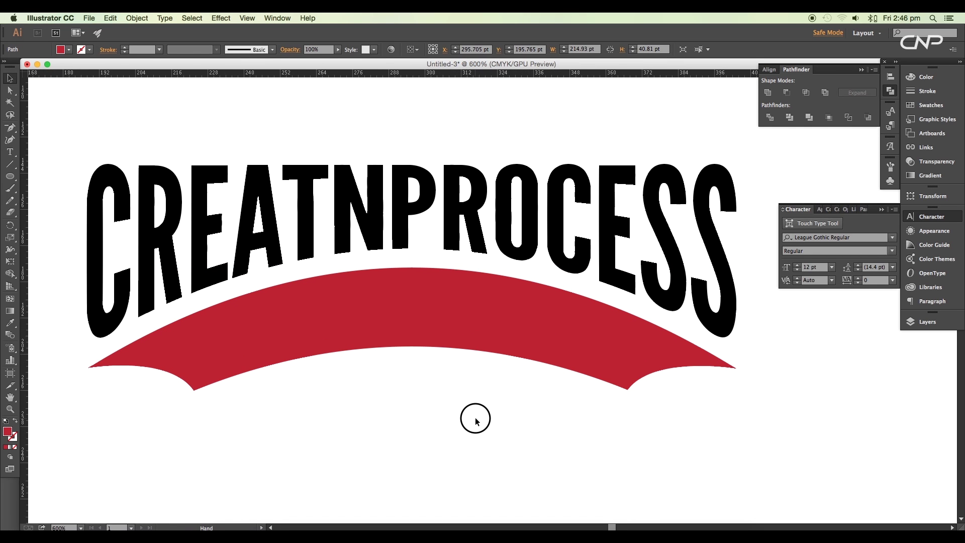
pyautogui.click(441, 345)
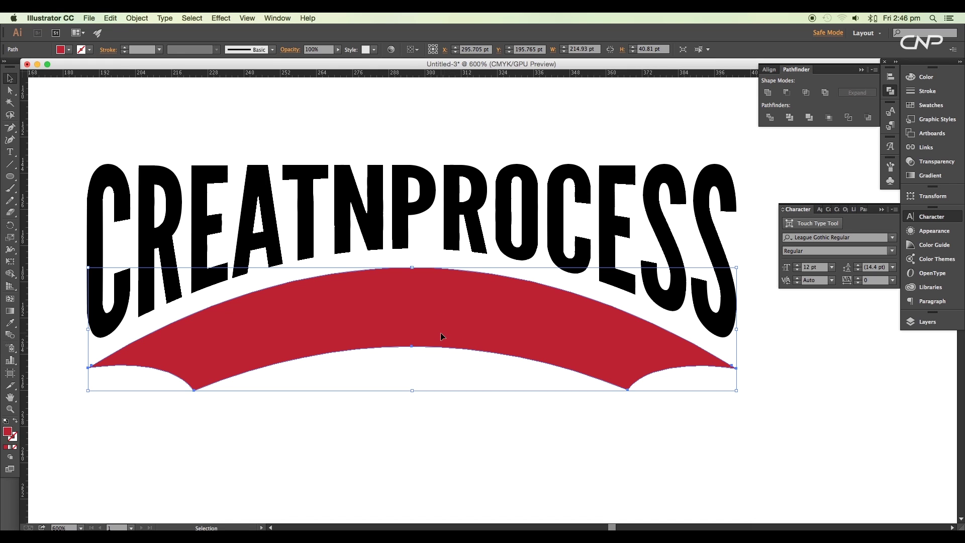
pyautogui.press('a')
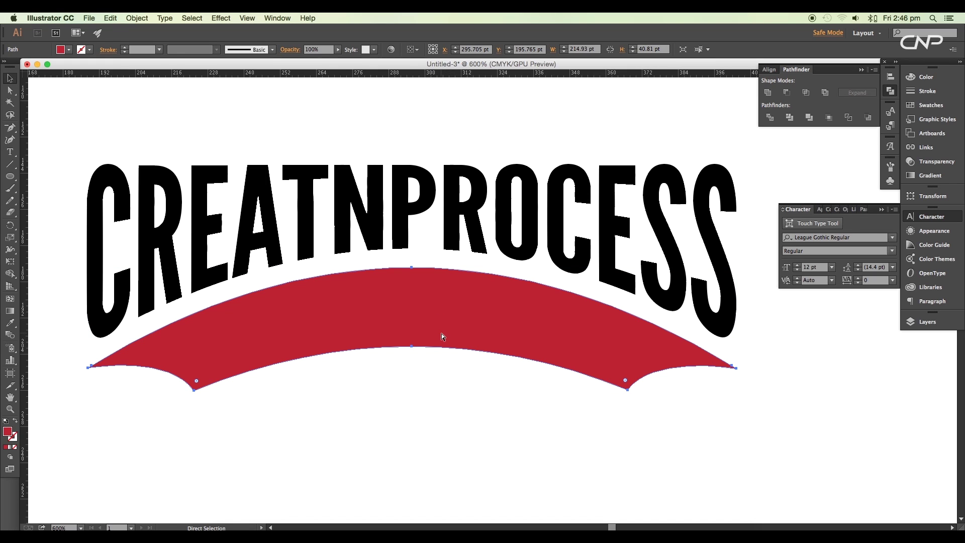
pyautogui.press('v')
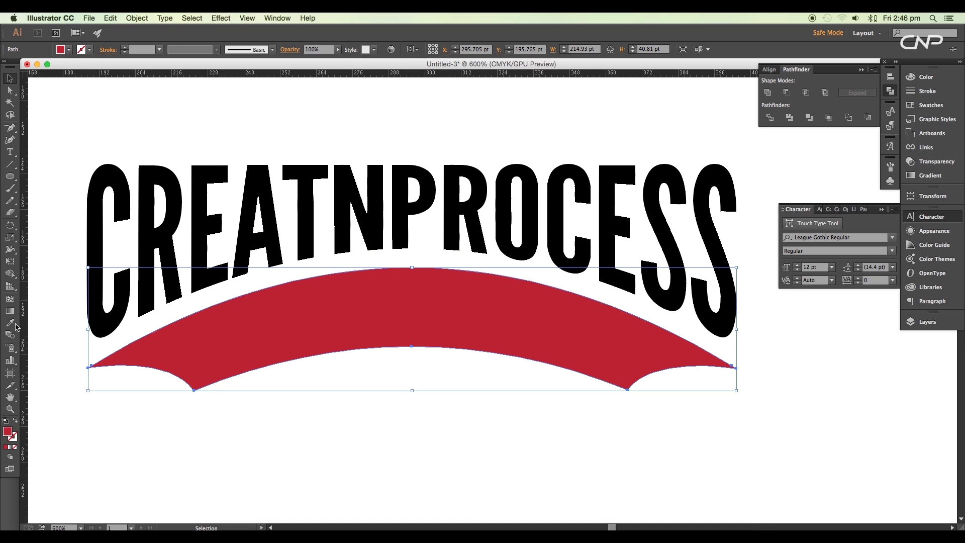
# Give the arch a black 4 pt stroke aligned to the inside
pyautogui.click(90, 51)
pyautogui.click(28, 67)
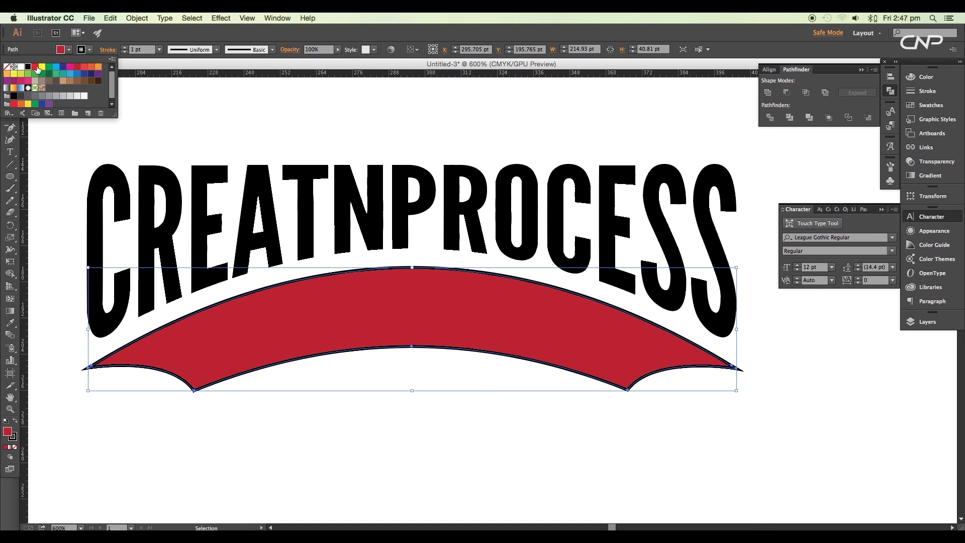
pyautogui.click(67, 50)
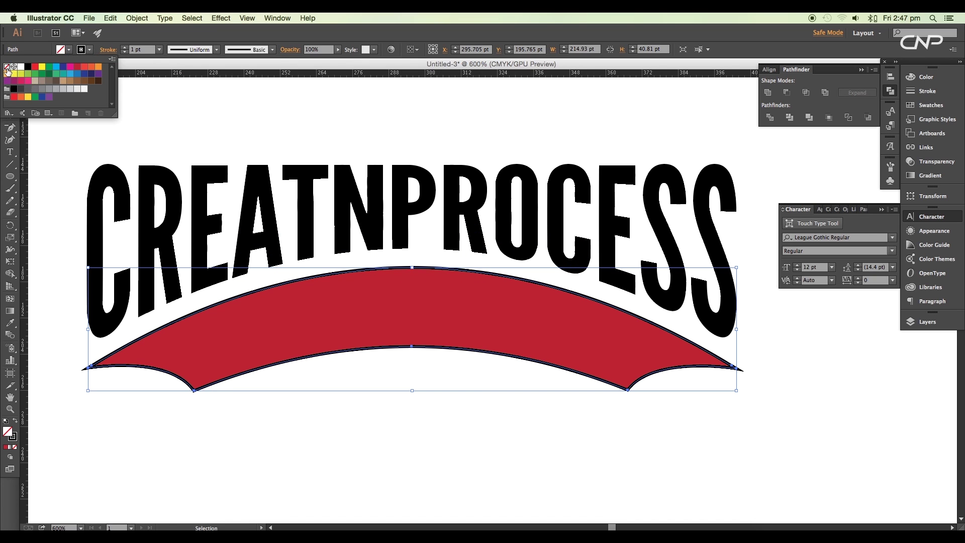
pyautogui.click(141, 51)
pyautogui.press('Up')
pyautogui.press('Up')
pyautogui.press('Up')
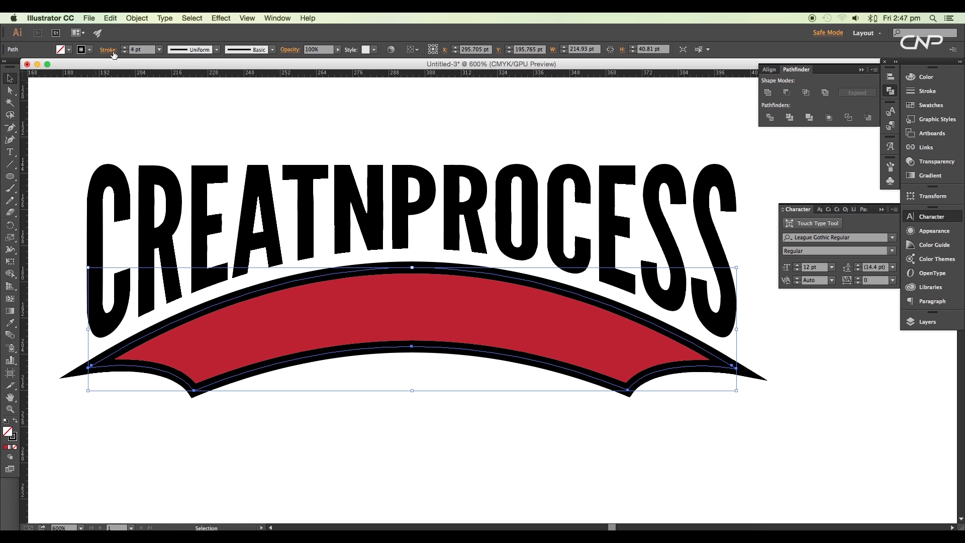
pyautogui.click(109, 51)
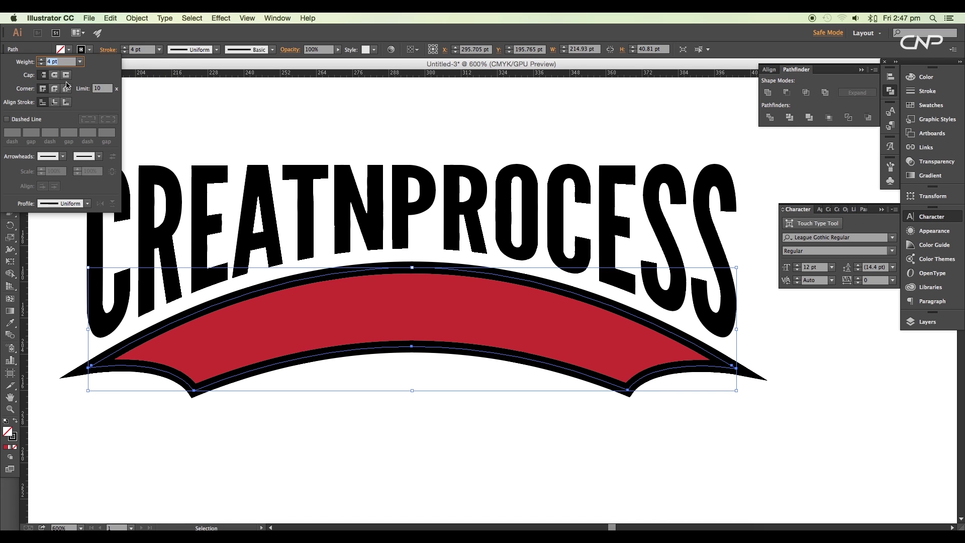
pyautogui.click(55, 103)
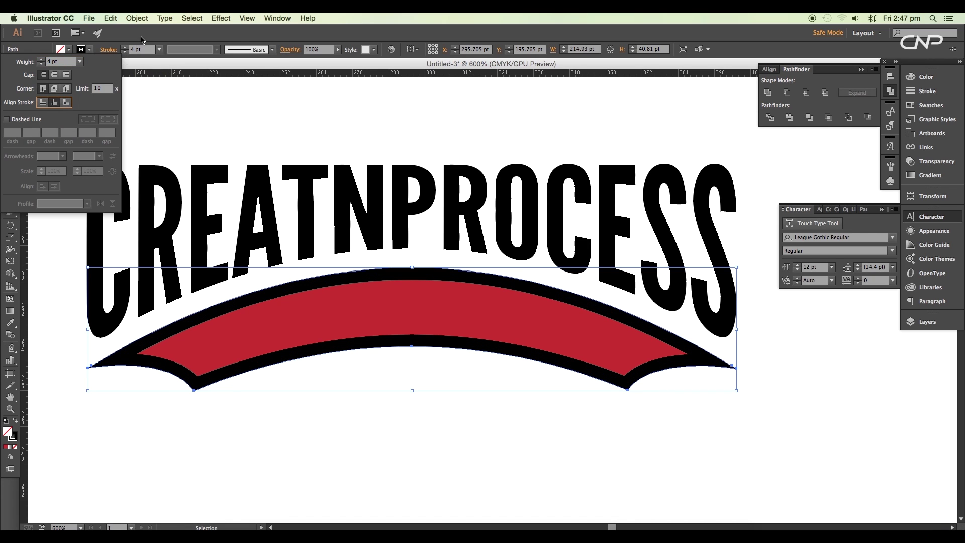
pyautogui.scroll(1, 401, 272)
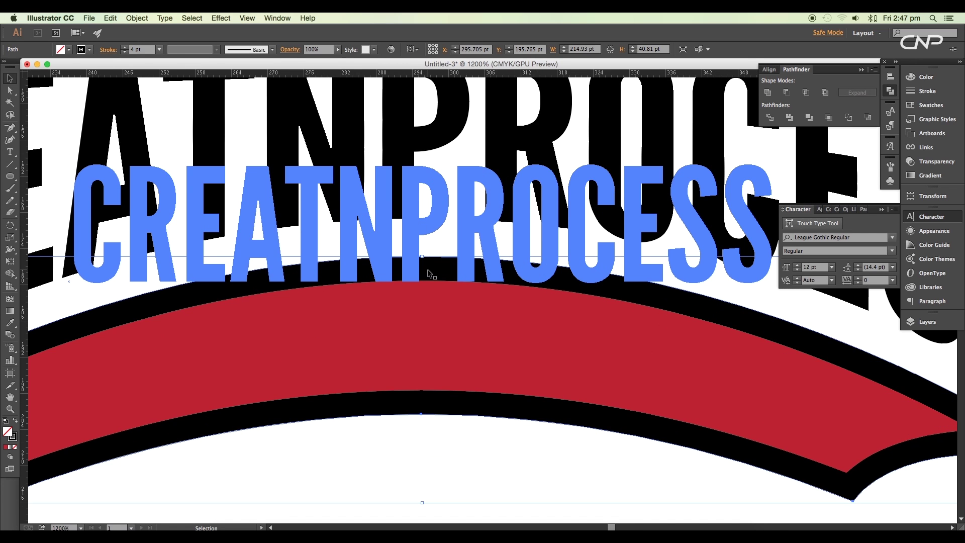
pyautogui.scroll(-2, 428, 269)
pyautogui.scroll(-1, 428, 269)
pyautogui.scroll(1, 380, 283)
pyautogui.scroll(1, 495, 261)
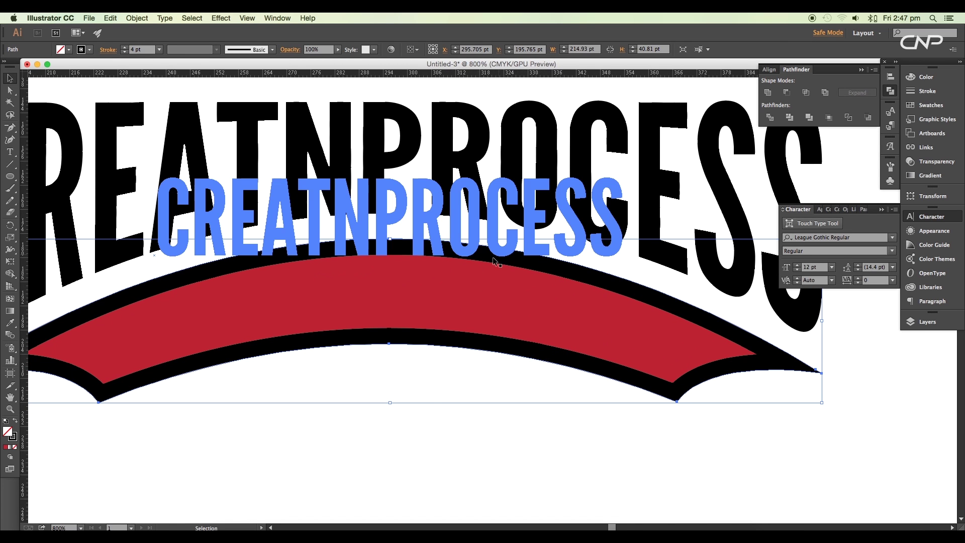
# Expand the arch's appearance and give the result a white stroke
pyautogui.click(137, 18)
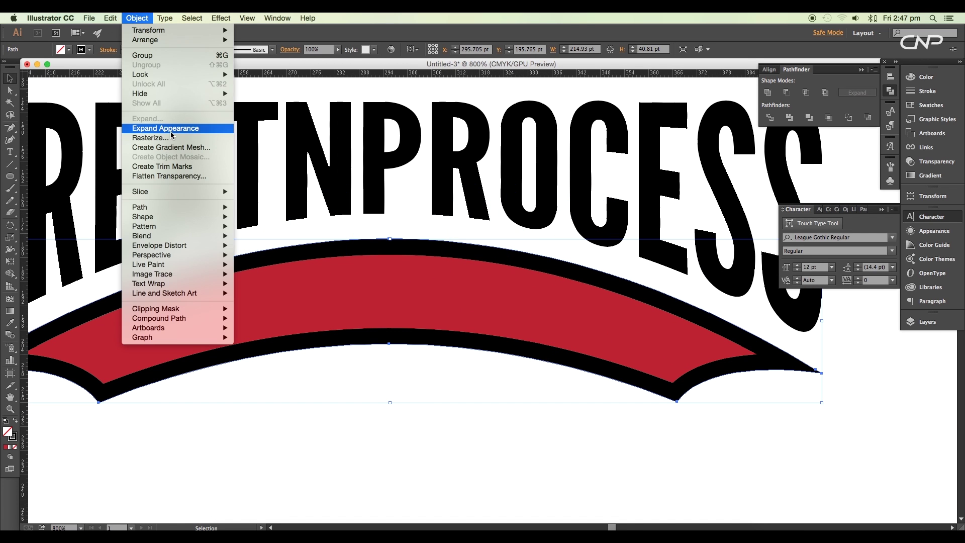
pyautogui.click(173, 133)
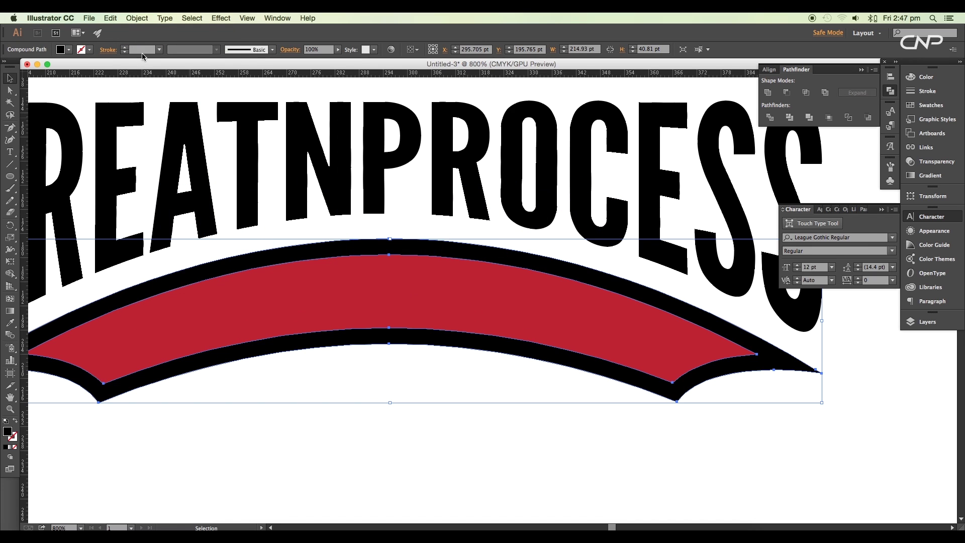
pyautogui.click(87, 50)
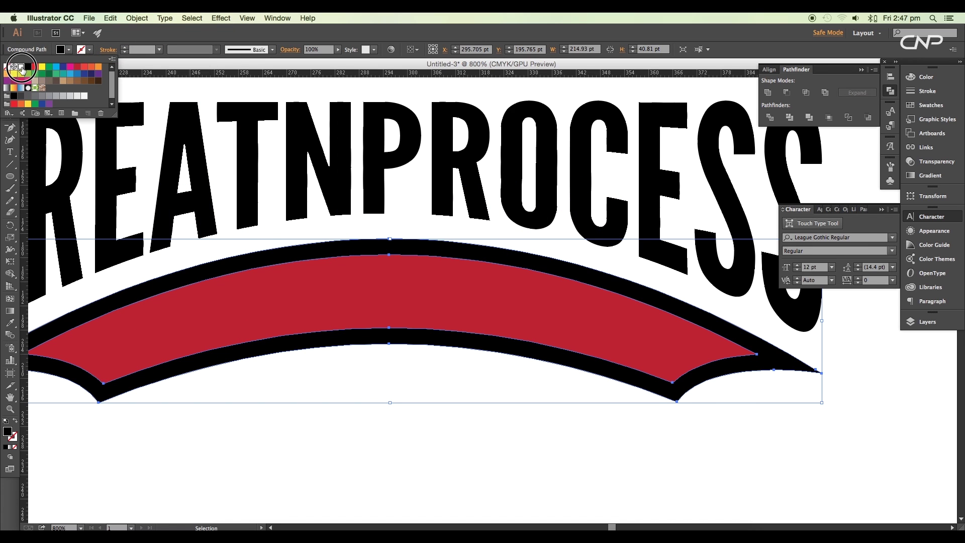
pyautogui.click(17, 68)
pyautogui.click(136, 50)
pyautogui.press('super+equal')
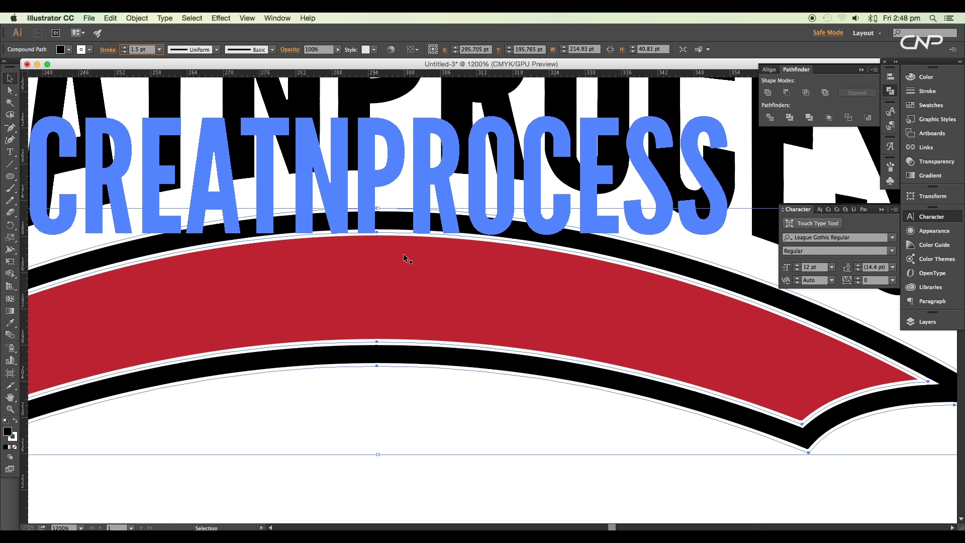
# Expand the outlined banner and unite its pieces with Pathfinder
pyautogui.click(137, 18)
pyautogui.click(195, 121)
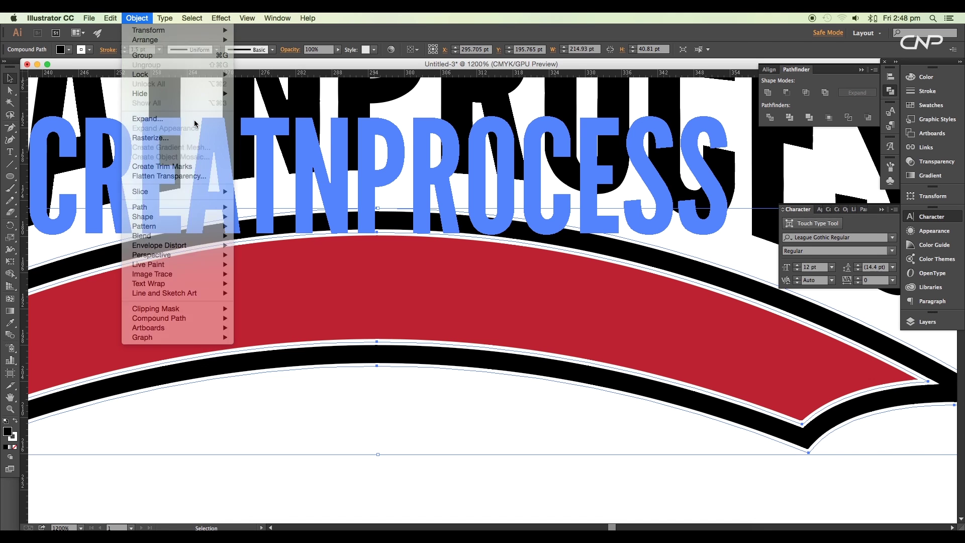
pyautogui.click(511, 345)
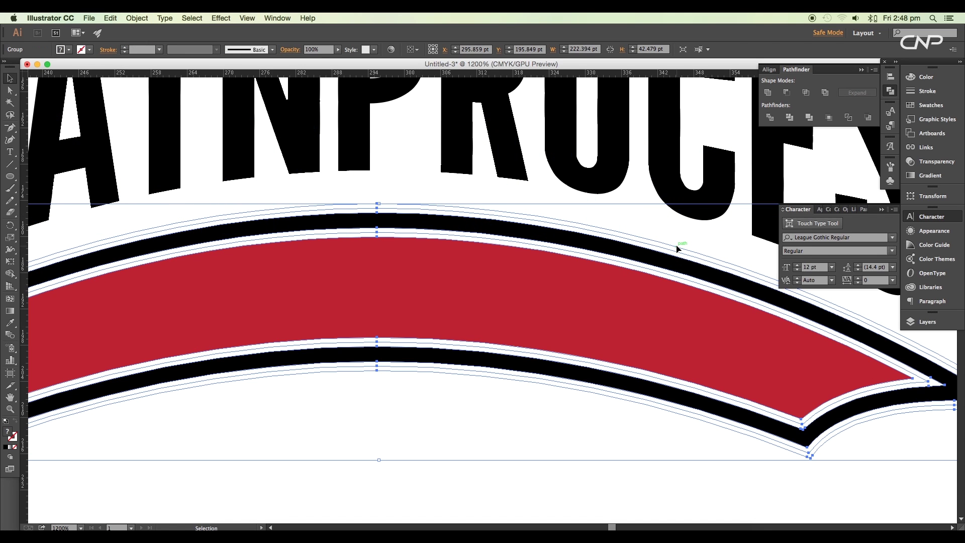
pyautogui.click(787, 91)
pyautogui.scroll(-3, 662, 362)
pyautogui.click(641, 450)
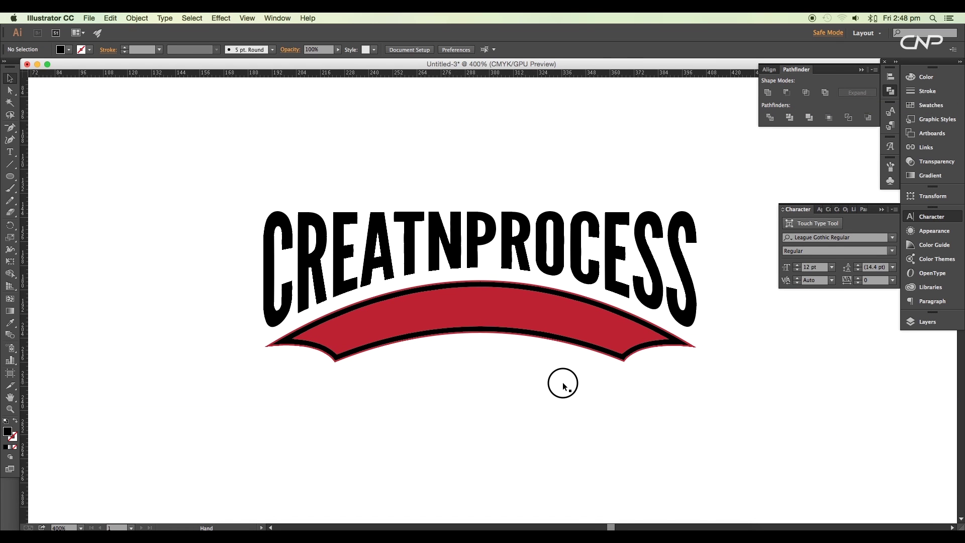
pyautogui.scroll(3, 563, 382)
pyautogui.scroll(-1, 399, 259)
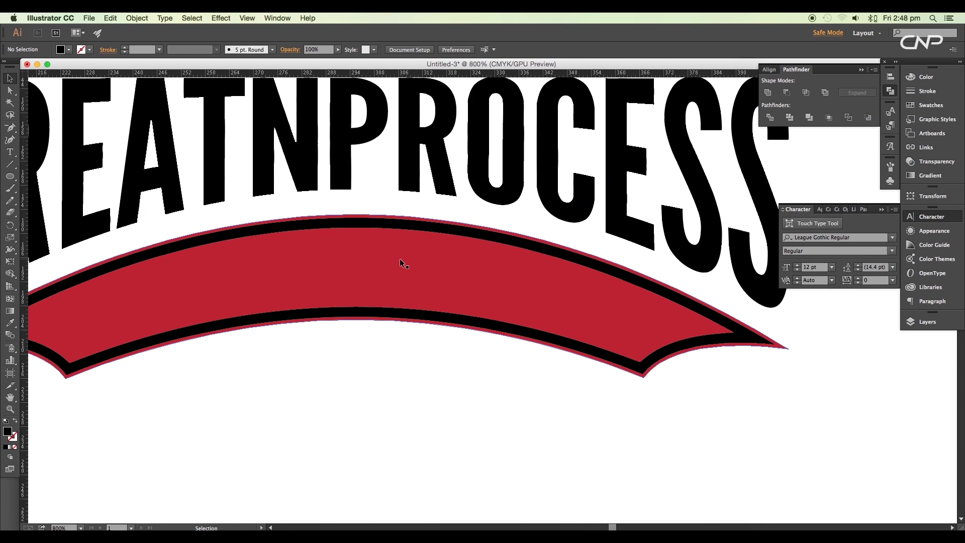
pyautogui.scroll(-2, 510, 314)
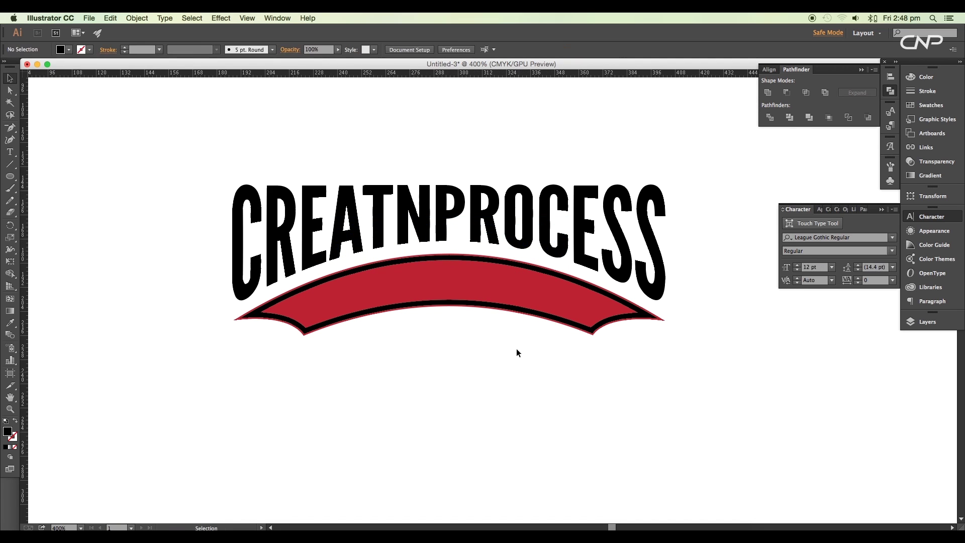
pyautogui.click(507, 306)
pyautogui.scroll(2, 483, 280)
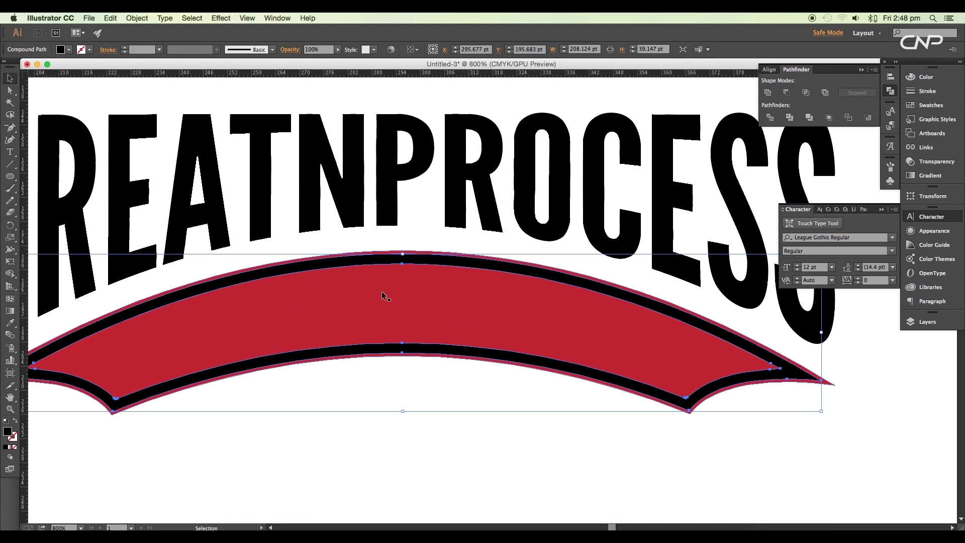
# Draw a small black rectangle over the banner's top border
pyautogui.moveTo(14, 179); pyautogui.dragTo(43, 176)
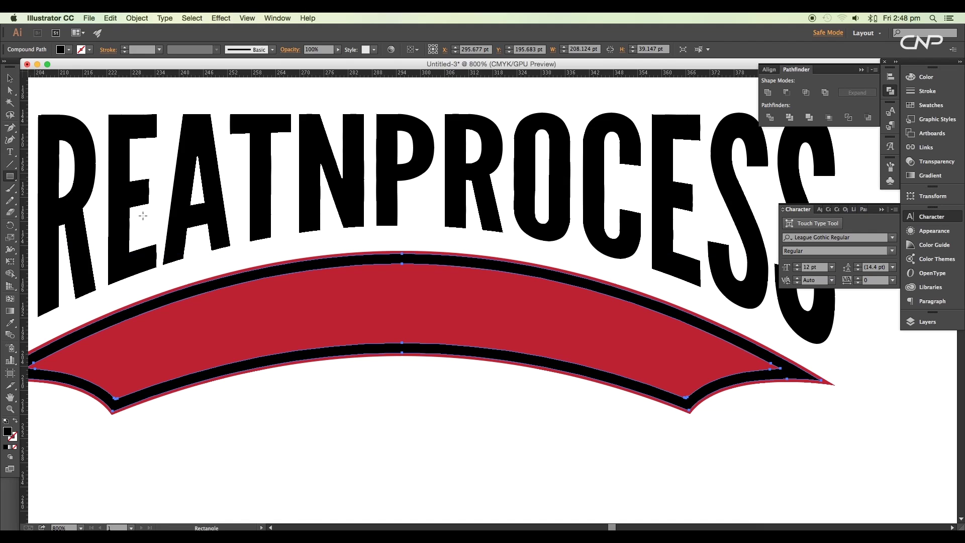
pyautogui.moveTo(396, 244); pyautogui.dragTo(415, 273)
pyautogui.scroll(4, 415, 257)
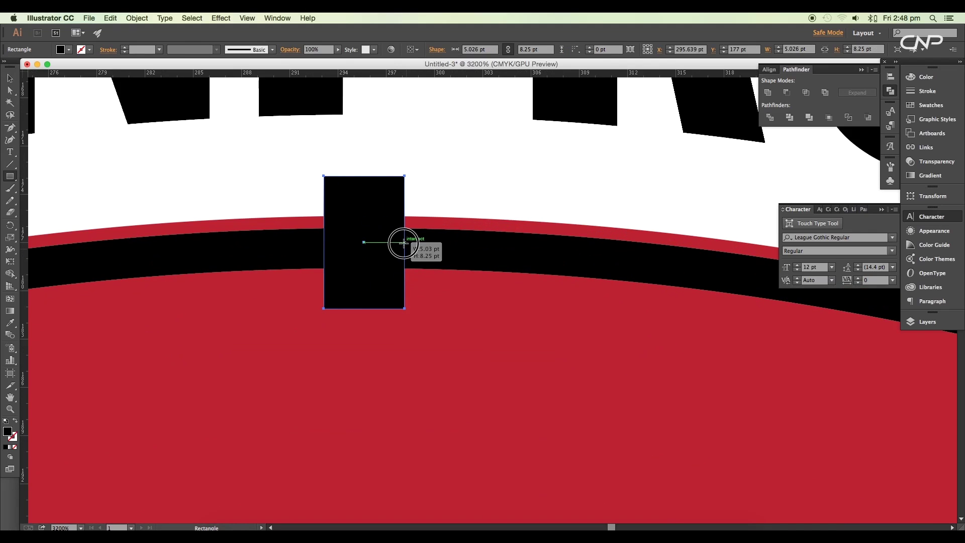
pyautogui.moveTo(405, 242); pyautogui.dragTo(487, 254)
pyautogui.press('super+minus')
pyautogui.press('super+minus')
pyautogui.press('super+minus')
# Copy the block to the right and repeat with Transform Again for four more
pyautogui.click(10, 77)
pyautogui.press('super+minus')
pyautogui.press('super+d')
pyautogui.press('super+d')
pyautogui.press('super+d')
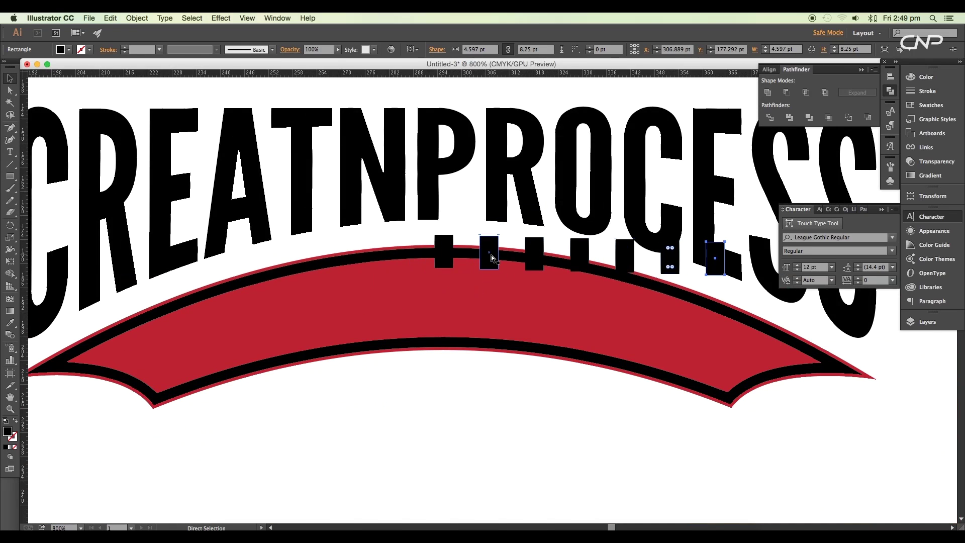
pyautogui.press('super+minus')
pyautogui.press('super+minus')
pyautogui.press('super+minus')
pyautogui.press('super+equal')
pyautogui.press('super+equal')
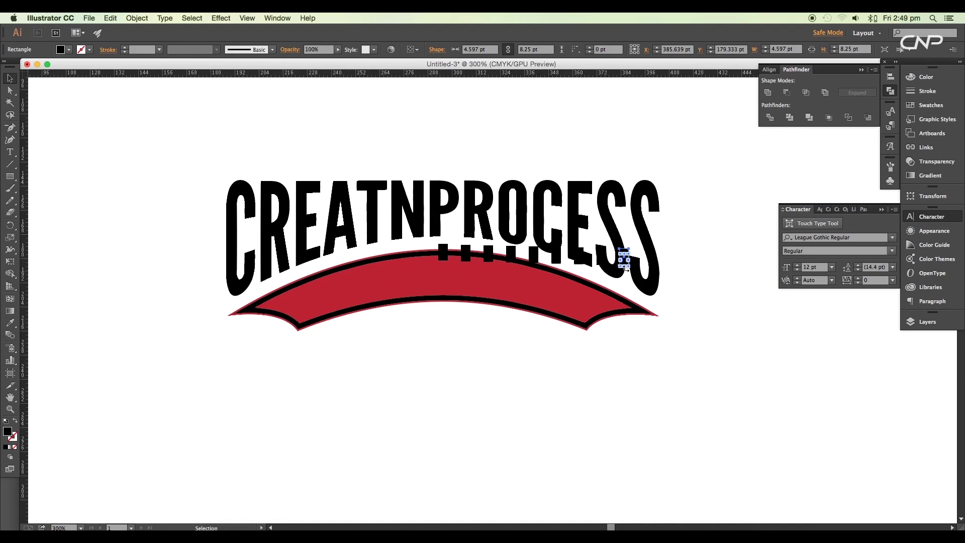
pyautogui.press('super+minus')
pyautogui.press('super+equal')
# Copy the first block leftward and repeat the copies across the banner
pyautogui.click(445, 254)
pyautogui.press('super+equal')
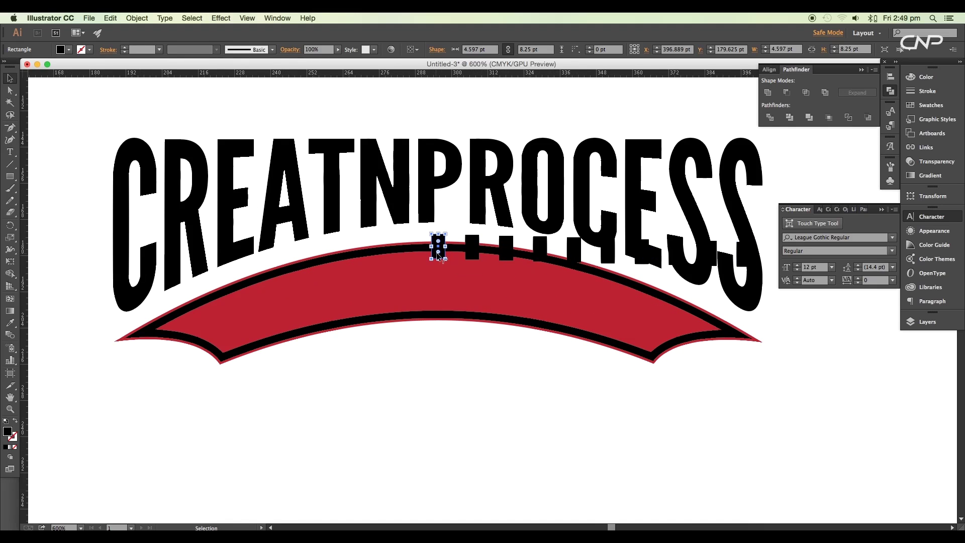
pyautogui.moveTo(442, 253); pyautogui.dragTo(412, 252)
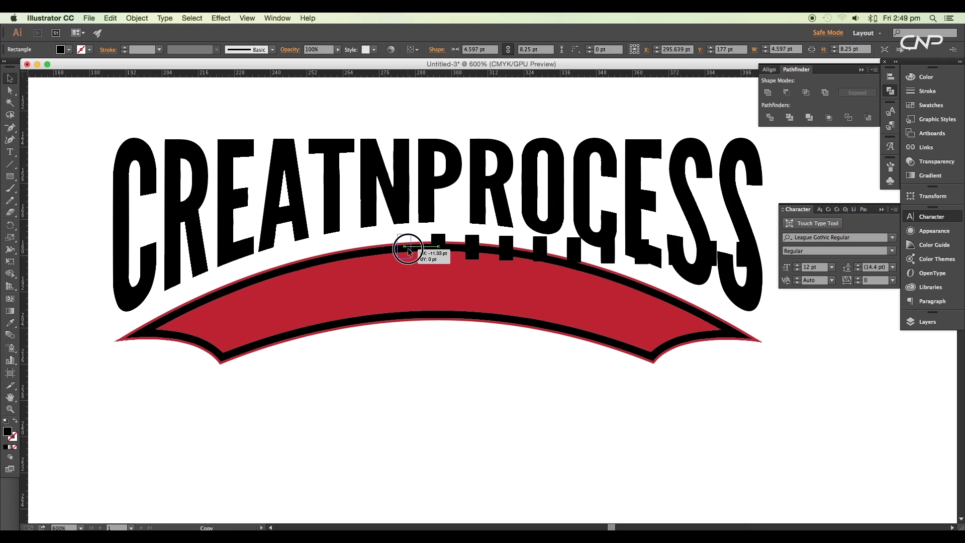
pyautogui.moveTo(409, 252); pyautogui.dragTo(408, 249)
pyautogui.press('super+d')
pyautogui.press('super+d')
pyautogui.press('super+d')
pyautogui.press('super+d')
pyautogui.press('super+d')
pyautogui.press('super+d')
pyautogui.press('super+d')
pyautogui.press('super+d')
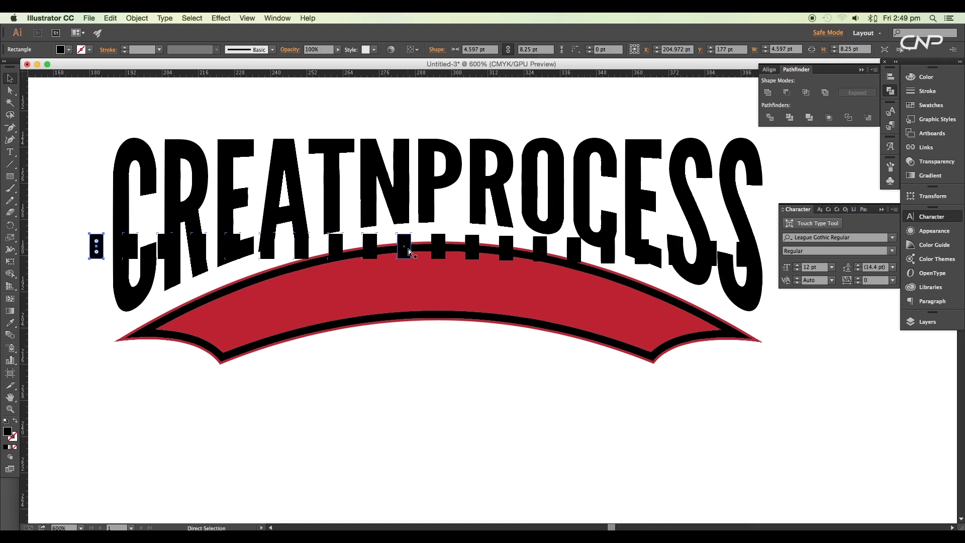
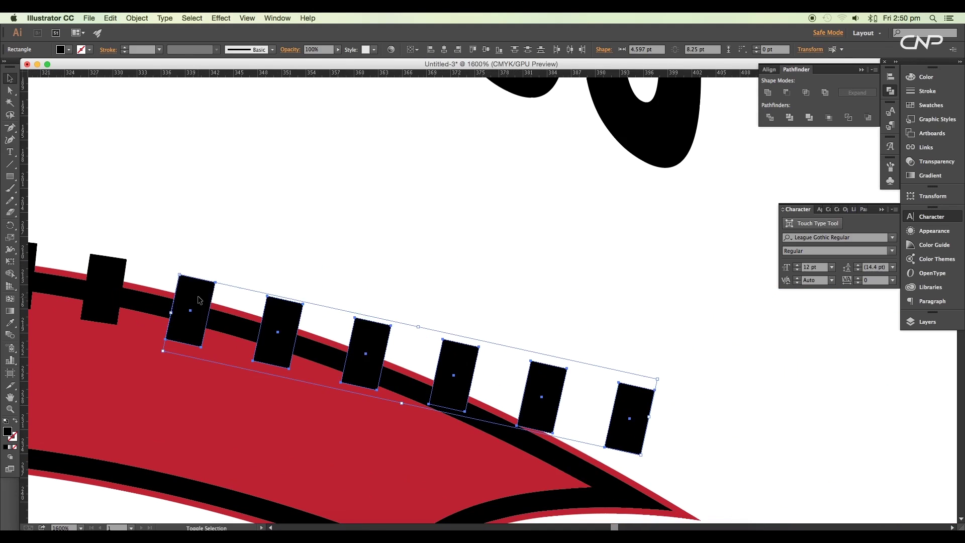
# Move the row of black dashes onto the ribbon's curved edge
pyautogui.press('super+minus')
pyautogui.press('super+minus')
pyautogui.press('super+minus')
pyautogui.moveTo(224, 179); pyautogui.dragTo(264, 353)
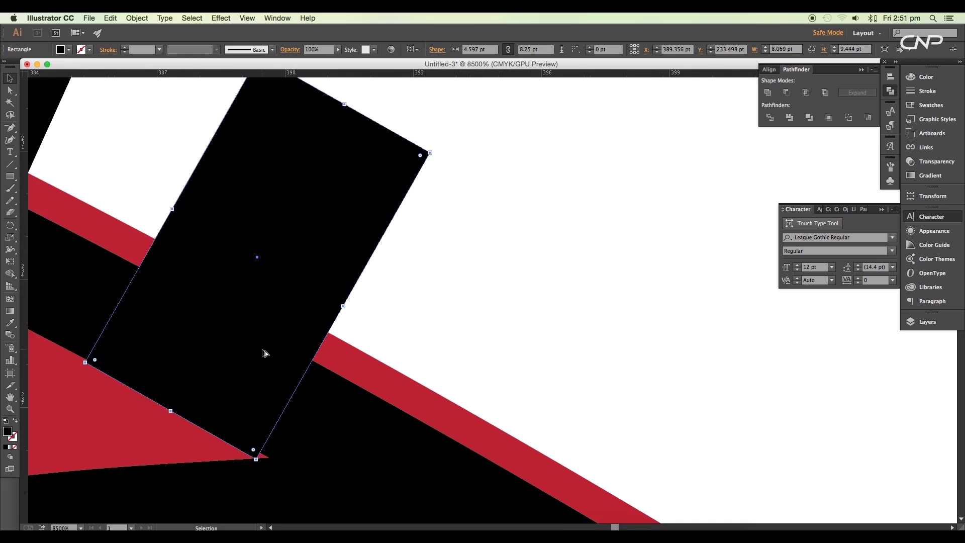
pyautogui.press('super+minus')
pyautogui.press('super+minus')
pyautogui.press('super+minus')
pyautogui.moveTo(529, 323)
pyautogui.mouseDown()
pyautogui.moveTo(556, 269)
pyautogui.moveTo(637, 267)
pyautogui.moveTo(474, 275)
pyautogui.moveTo(655, 357)
pyautogui.mouseUp()
pyautogui.press('super+equal')
# Copy a dash and rotate it into place along the ribbon curve
pyautogui.press('super+minus')
pyautogui.press('super+minus')
pyautogui.press('super+minus')
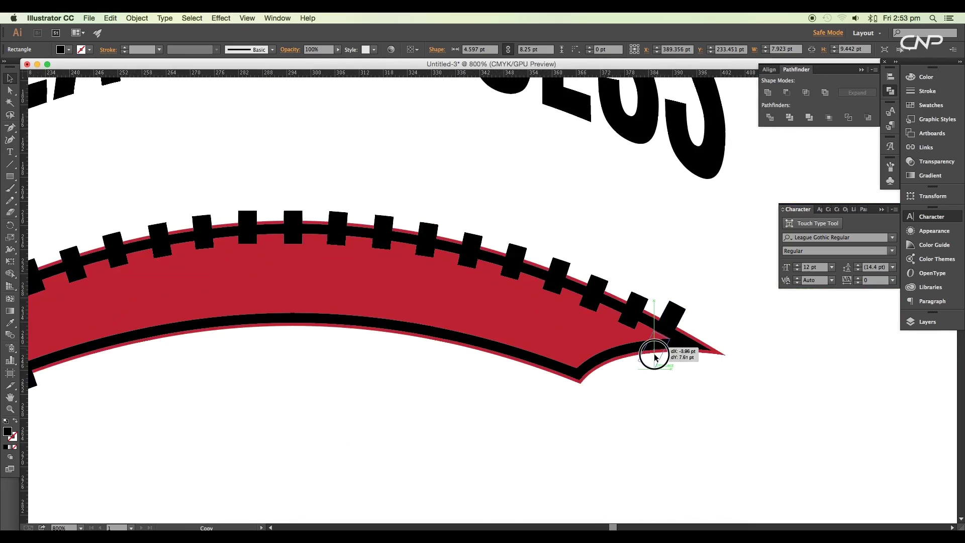
pyautogui.press('super+equal')
pyautogui.moveTo(517, 425); pyautogui.dragTo(625, 340)
pyautogui.press('super+minus')
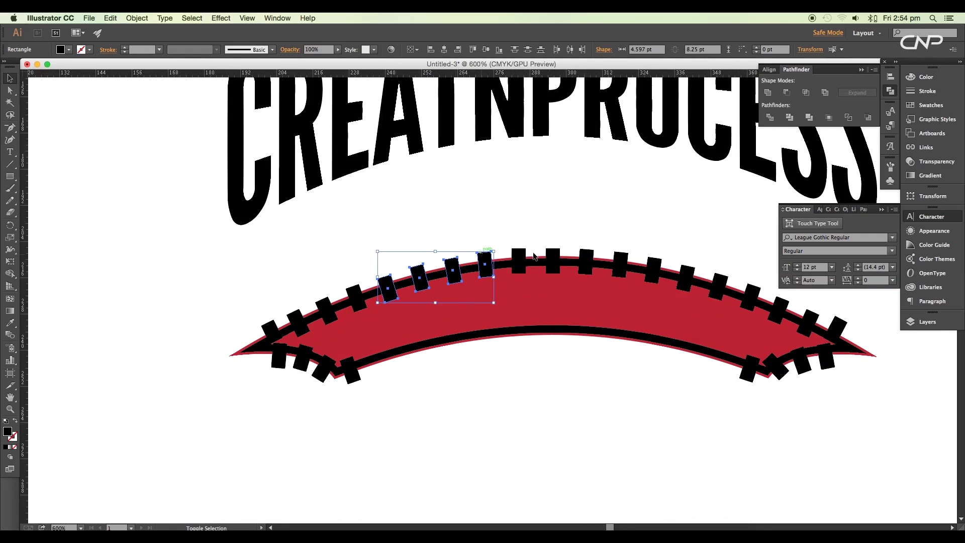
pyautogui.press('super+minus')
pyautogui.press('super+equal')
pyautogui.press('super+minus')
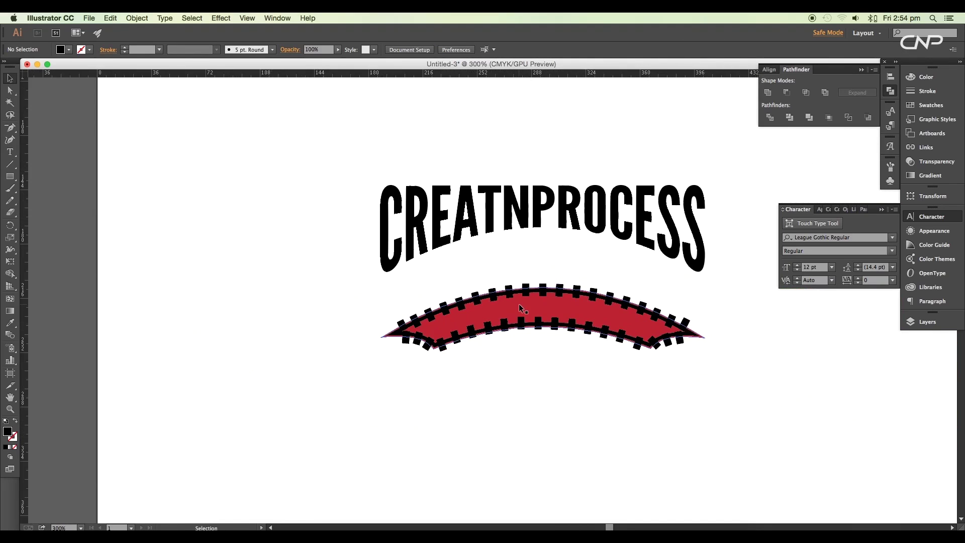
# Marquee-select all the stitch dashes together with the ribbon
pyautogui.press('super+equal')
pyautogui.click(544, 276)
pyautogui.press('super+equal')
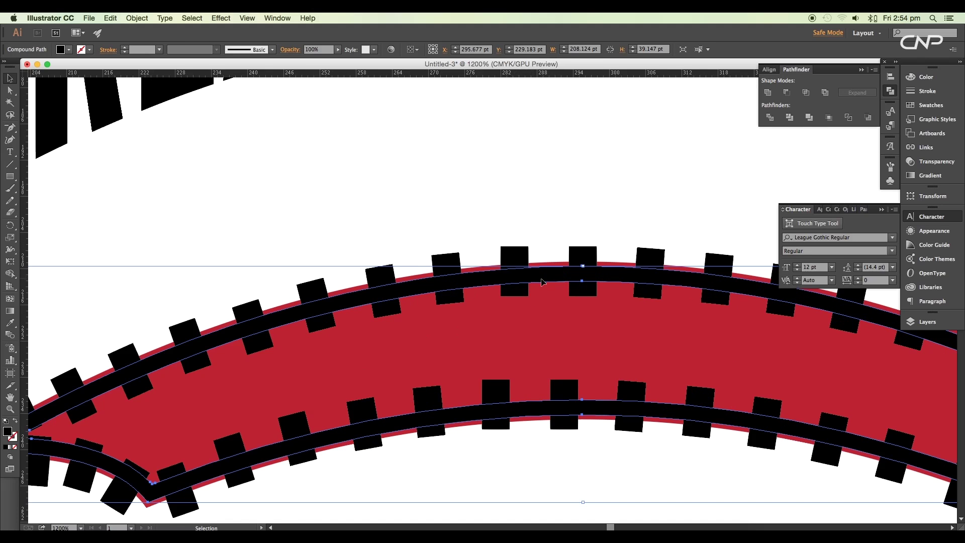
pyautogui.click(517, 273)
pyautogui.press('super+minus')
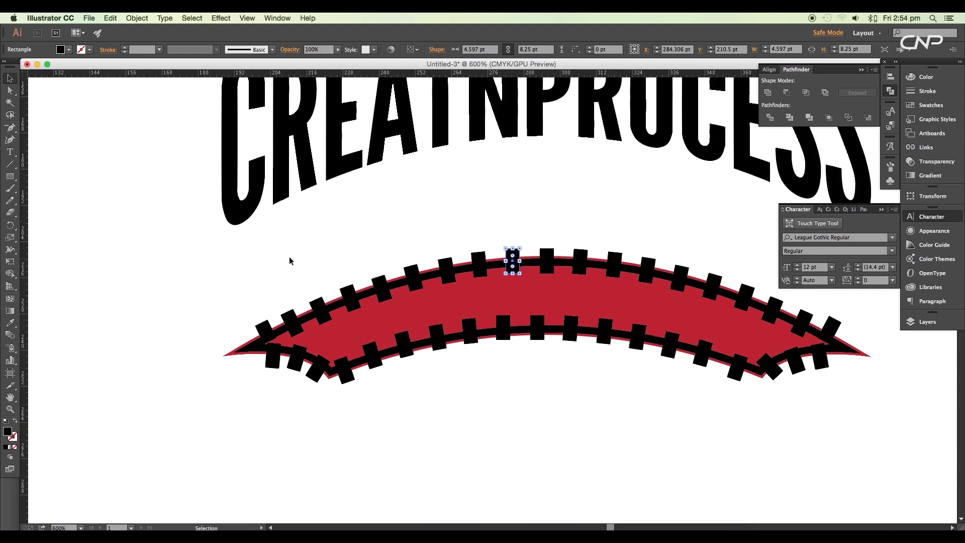
pyautogui.moveTo(515, 369); pyautogui.dragTo(840, 431)
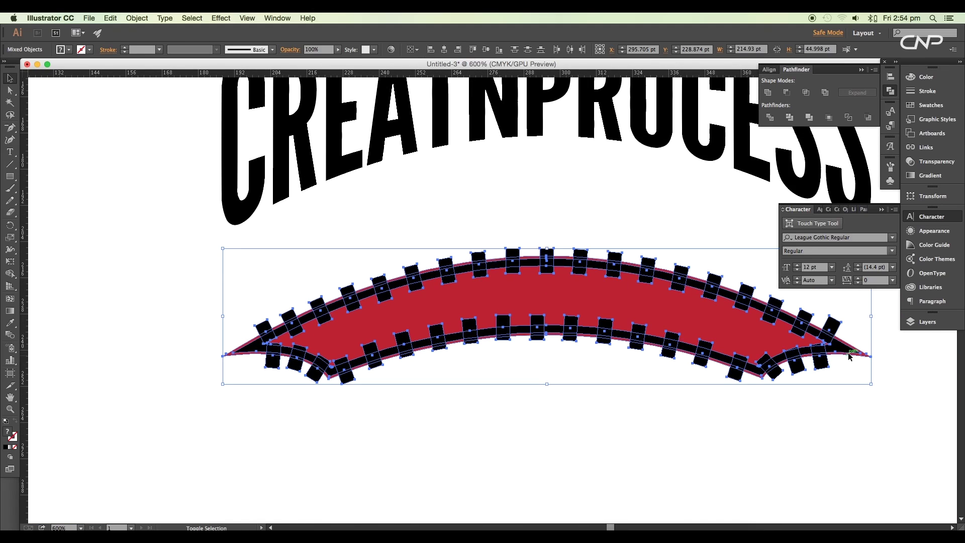
# Unite the selected dashes into one shape, leaving the red ribbon out
pyautogui.keyDown('shift'); pyautogui.click(780, 323); pyautogui.keyUp('shift')
pyautogui.click(769, 92)
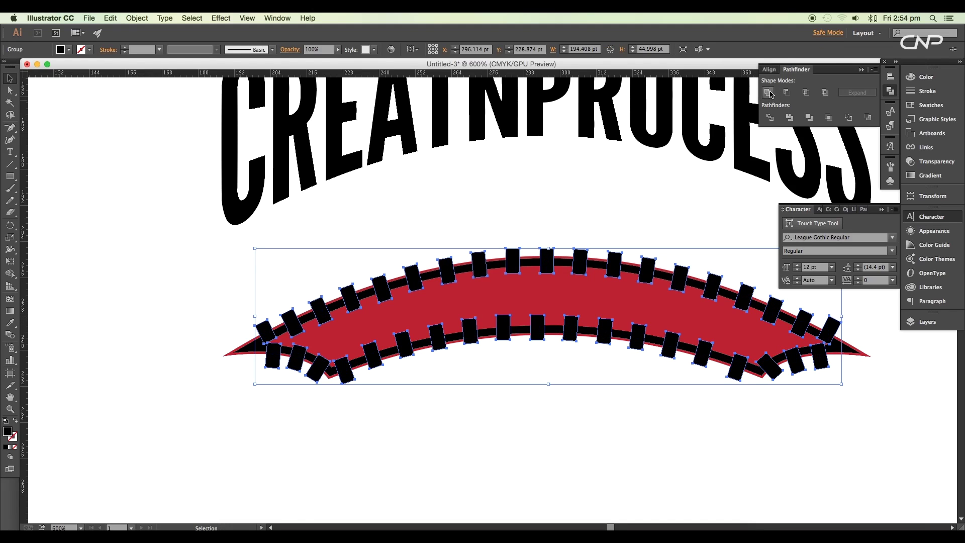
pyautogui.click(677, 215)
# Bring the merged dashes to front and intersect them with the black outline arc
pyautogui.click(662, 275)
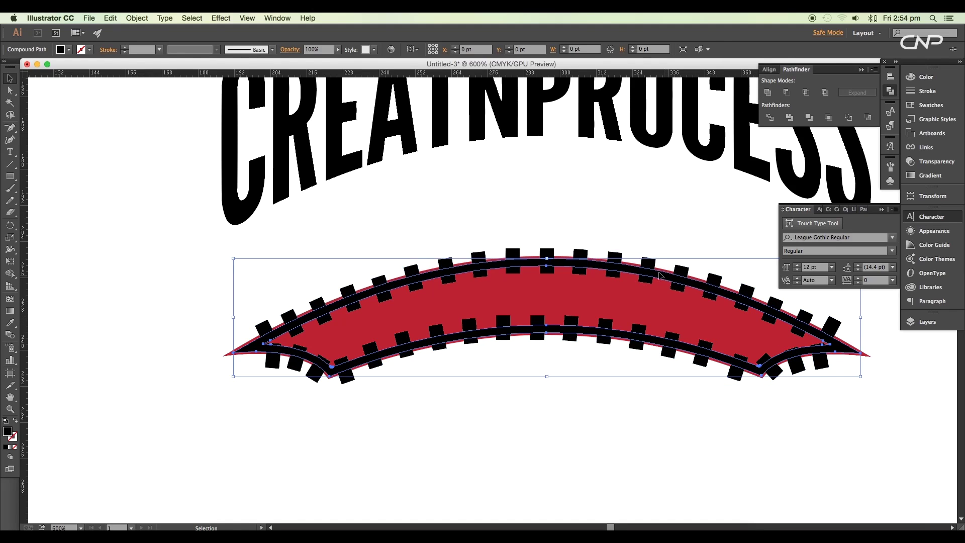
pyautogui.click(653, 267)
pyautogui.rightClick(653, 268)
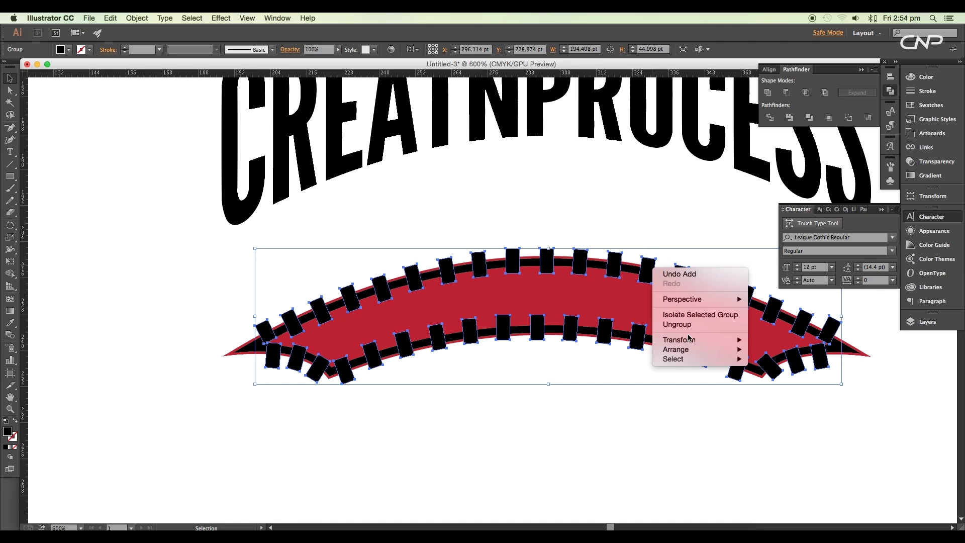
pyautogui.click(762, 350)
pyautogui.click(717, 231)
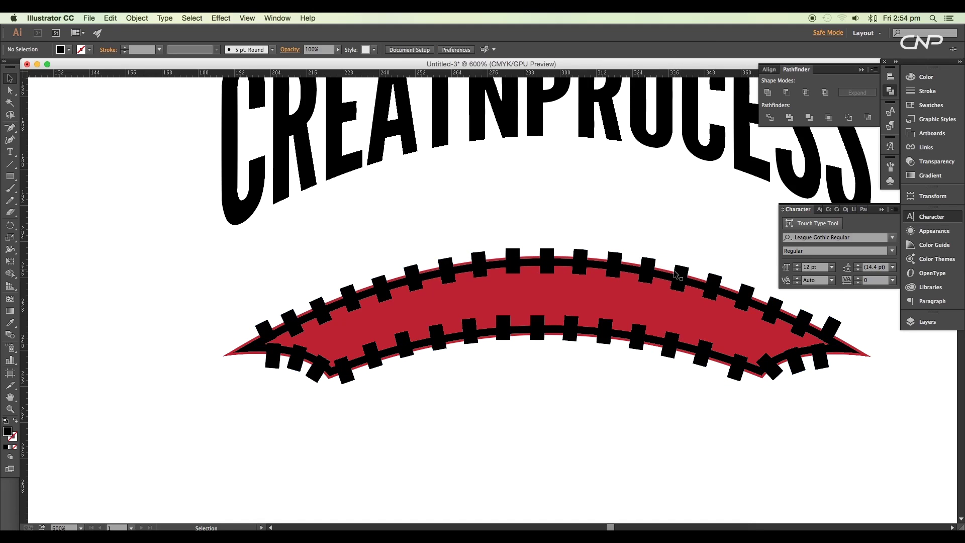
pyautogui.click(664, 280)
pyautogui.keyDown('shift'); pyautogui.click(647, 262); pyautogui.keyUp('shift')
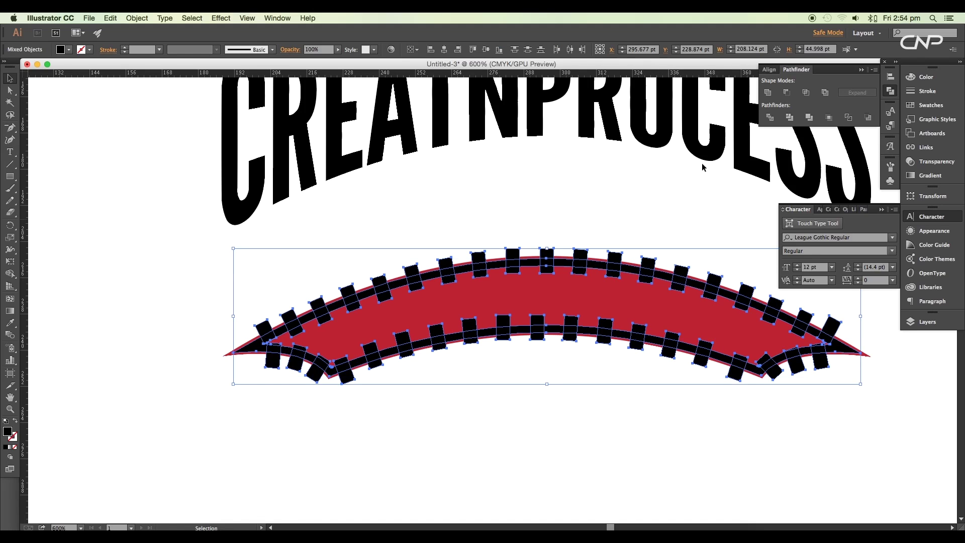
pyautogui.click(787, 92)
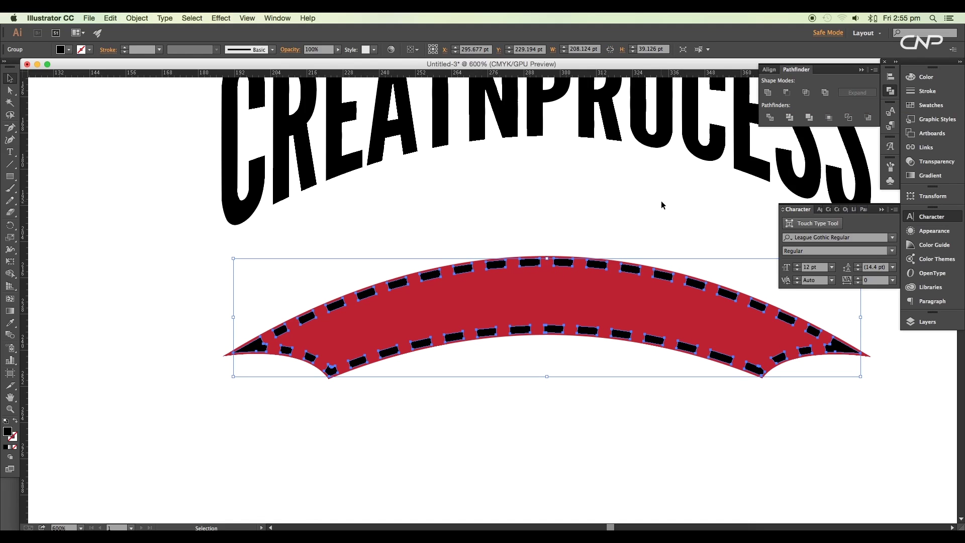
# Cut the dashes out of the red ribbon with Minus Front
pyautogui.click(660, 203)
pyautogui.click(638, 267)
pyautogui.keyDown('shift'); pyautogui.click(643, 291); pyautogui.keyUp('shift')
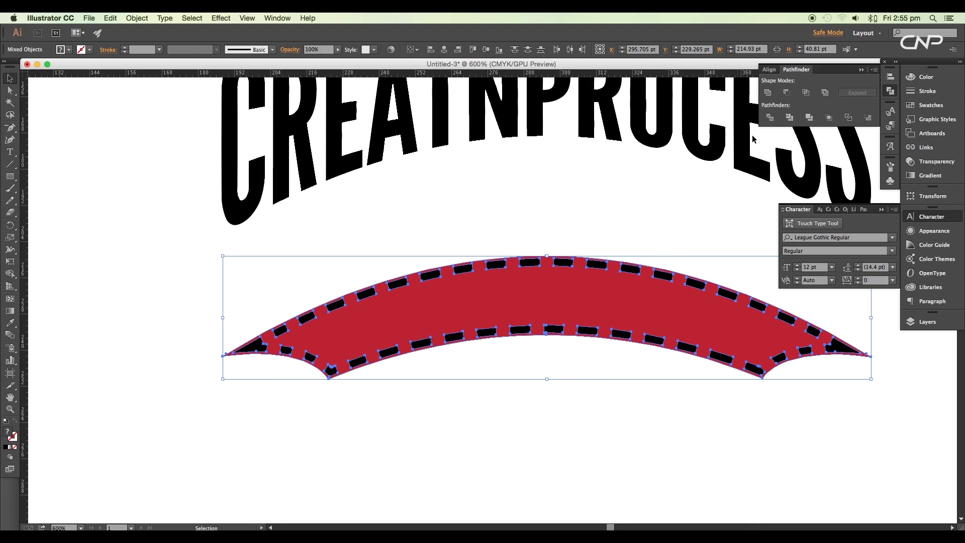
pyautogui.click(786, 95)
pyautogui.click(631, 214)
# Move the ribbon up to sit just under the CREATNPROCESS title
pyautogui.press('super+minus')
pyautogui.press('super+minus')
pyautogui.press('super+minus')
pyautogui.moveTo(735, 246); pyautogui.dragTo(585, 246)
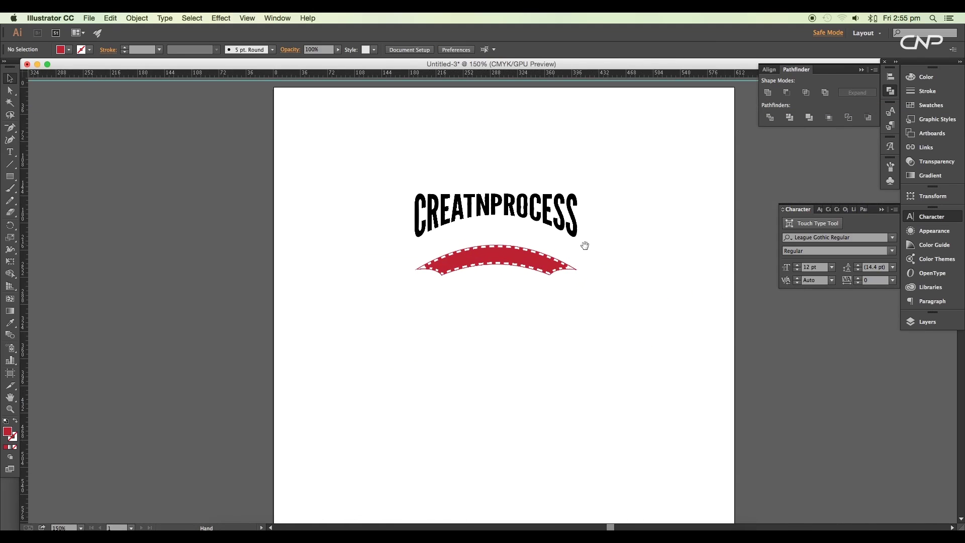
pyautogui.press('super+equal')
pyautogui.press('super+equal')
pyautogui.press('super+equal')
pyautogui.moveTo(464, 209); pyautogui.dragTo(550, 252)
pyautogui.moveTo(517, 289); pyautogui.dragTo(535, 183)
pyautogui.click(523, 312)
pyautogui.press('super+minus')
pyautogui.press('super+minus')
pyautogui.press('super+minus')
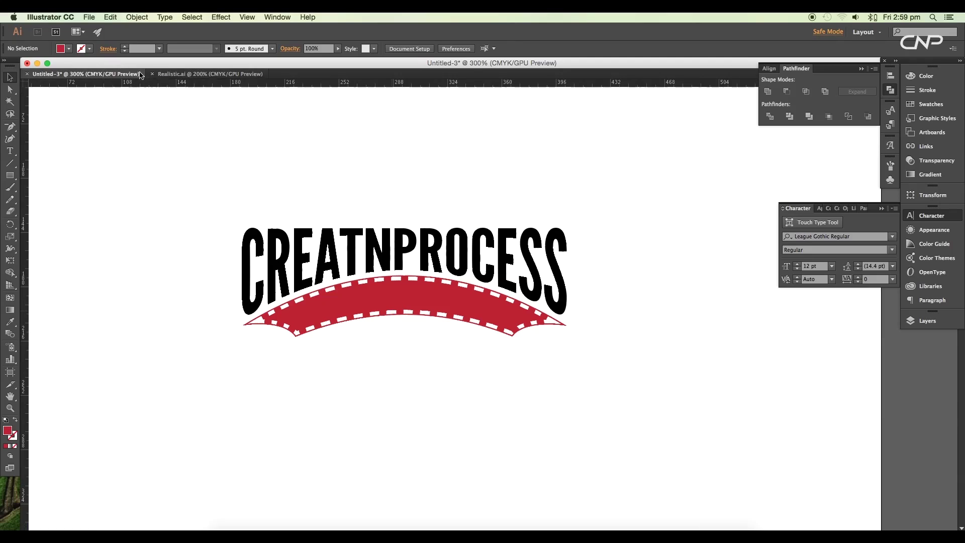
# Select the Photorealistic lettering from Realistic.ai and give it a black fill
pyautogui.click(196, 74)
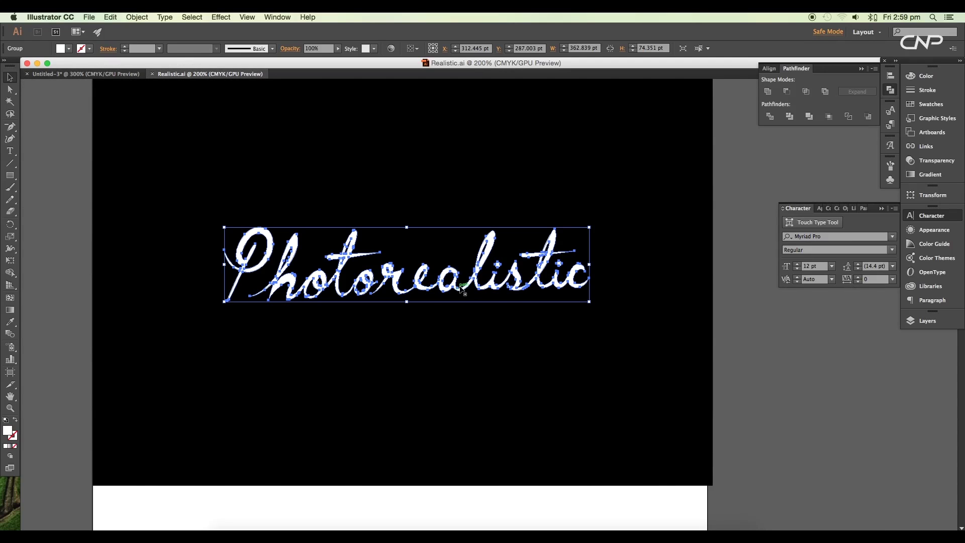
pyautogui.moveTo(460, 286)
pyautogui.mouseDown()
pyautogui.moveTo(183, 155)
pyautogui.moveTo(445, 426)
pyautogui.mouseUp()
pyautogui.scroll(-1, 445, 426)
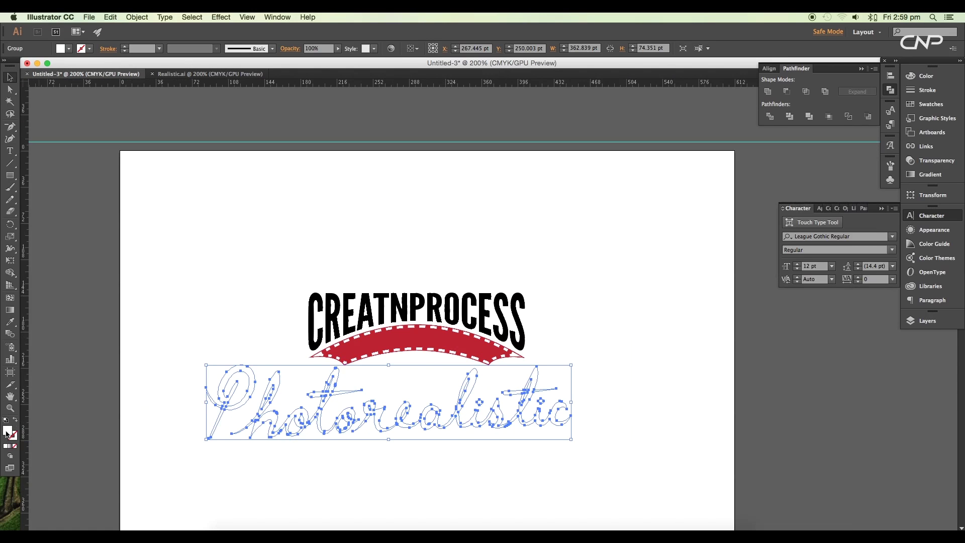
pyautogui.doubleClick(7, 434)
pyautogui.click(372, 464)
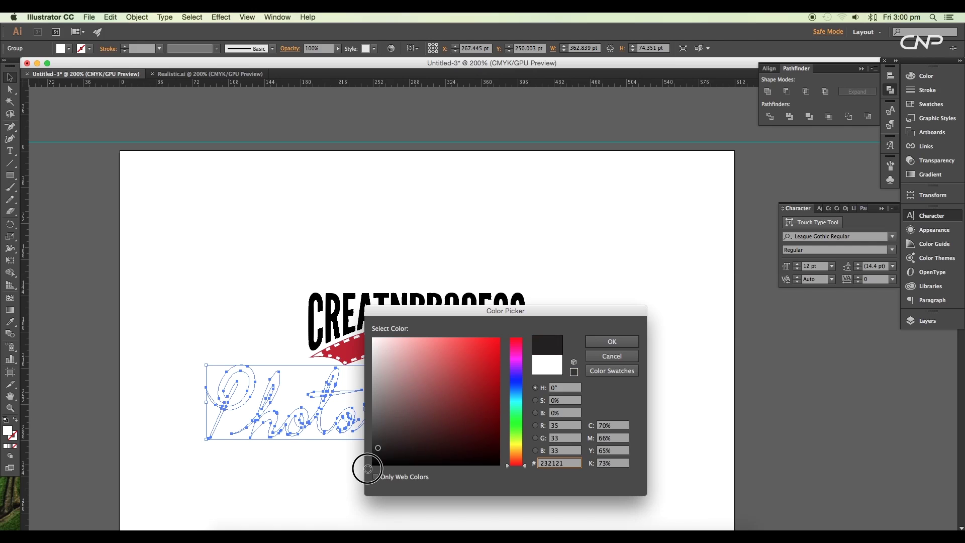
pyautogui.click(627, 344)
pyautogui.scroll(1, 402, 453)
# Enlarge the Photorealistic lettering and centre it on the red ribbon
pyautogui.moveTo(478, 315); pyautogui.dragTo(513, 296)
pyautogui.click(550, 330)
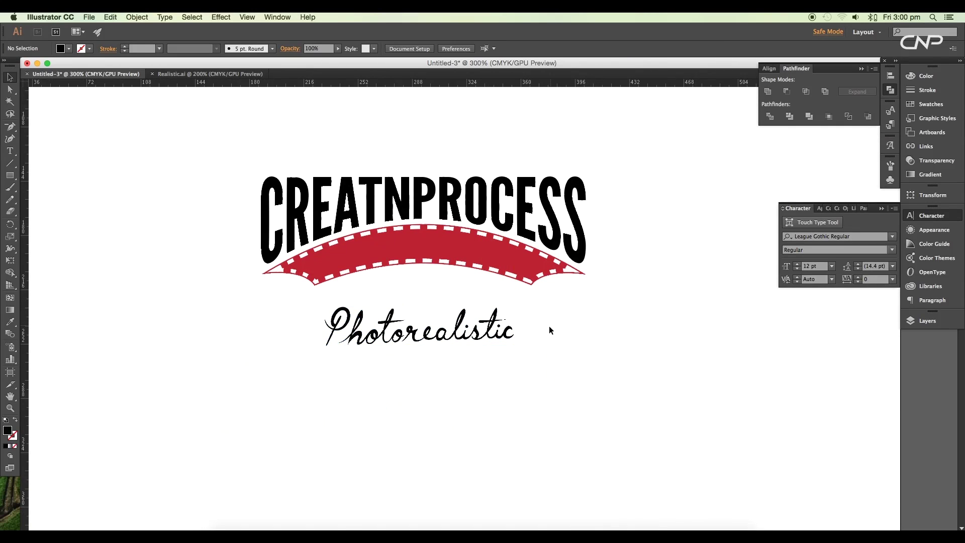
pyautogui.hotkey('ctrl', '+')
pyautogui.moveTo(440, 419); pyautogui.dragTo(436, 260)
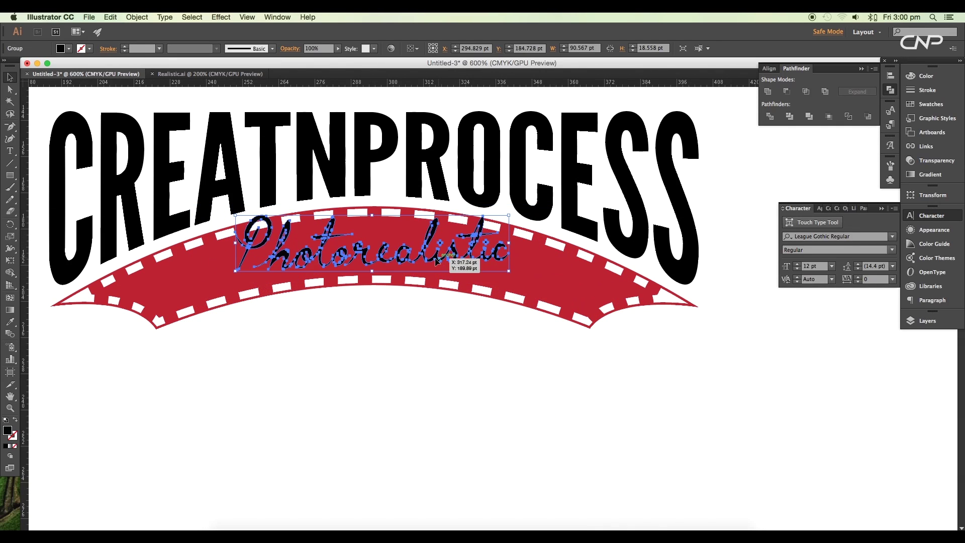
pyautogui.moveTo(437, 260); pyautogui.dragTo(445, 264)
pyautogui.hotkey('ctrl', '-')
pyautogui.click(437, 310)
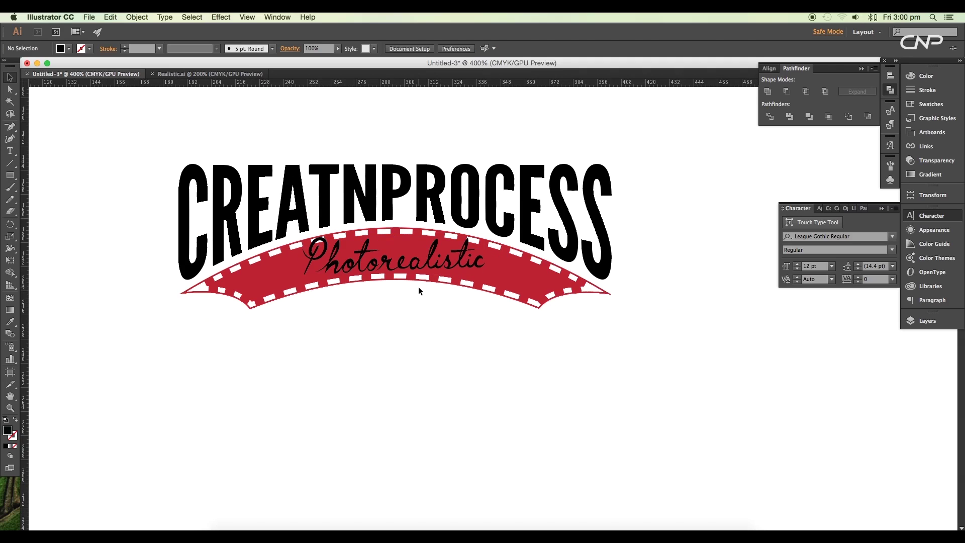
pyautogui.click(422, 261)
pyautogui.hotkey('ctrl', '+')
# Warp the Photorealistic text with an Arc envelope and move it onto the banner
pyautogui.click(137, 17)
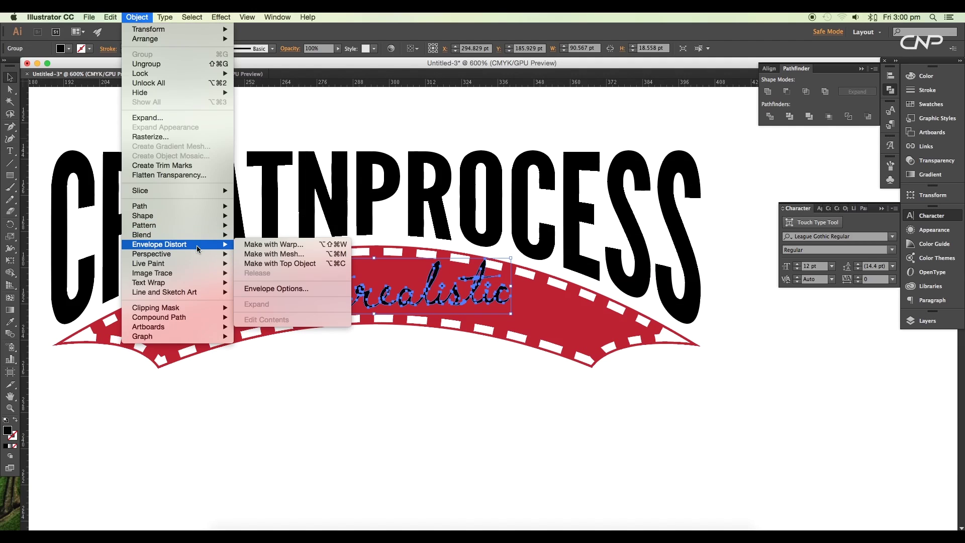
pyautogui.click(273, 244)
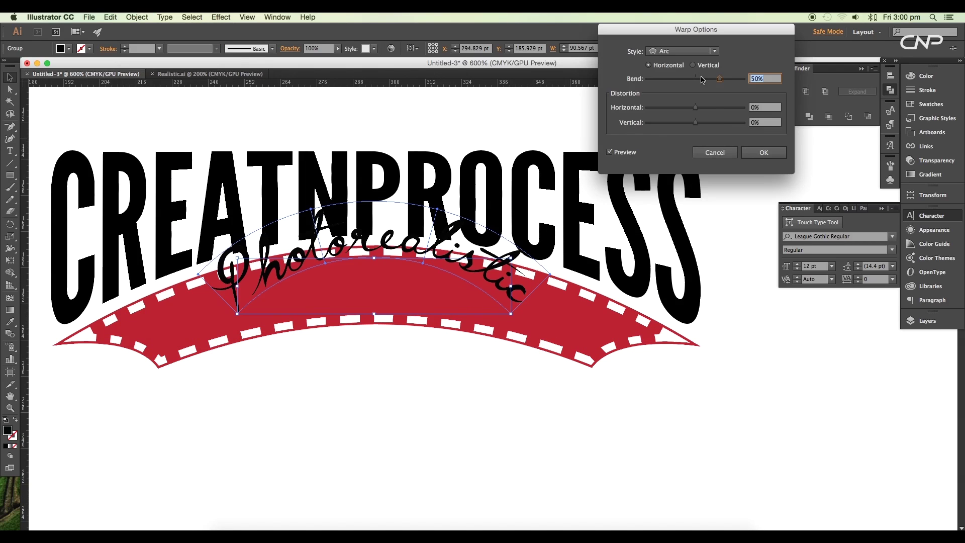
pyautogui.moveTo(713, 81); pyautogui.dragTo(706, 85)
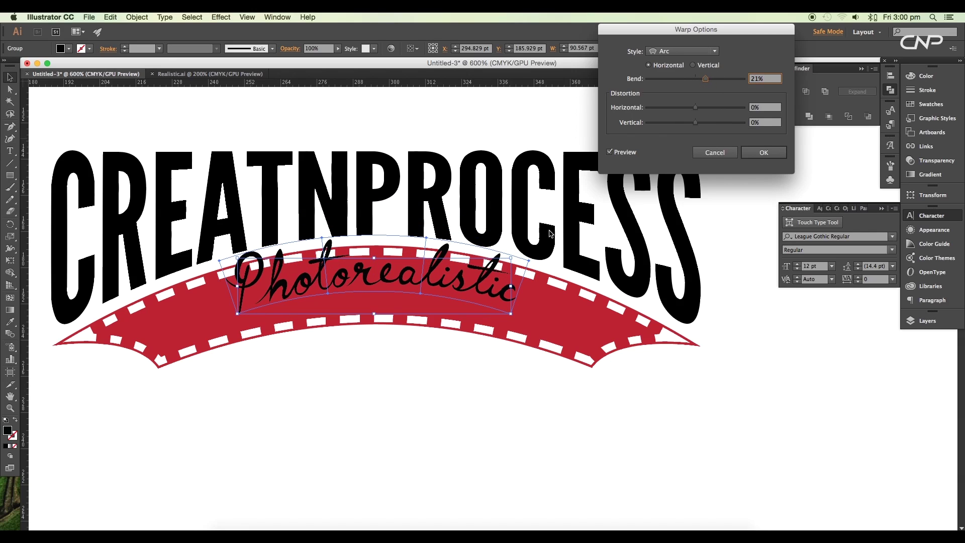
pyautogui.click(764, 154)
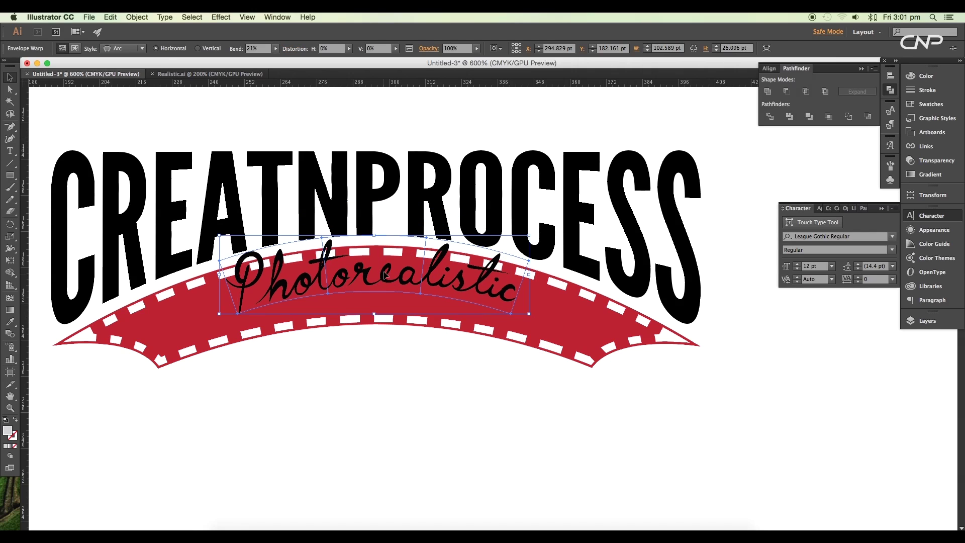
pyautogui.moveTo(385, 277); pyautogui.dragTo(384, 299)
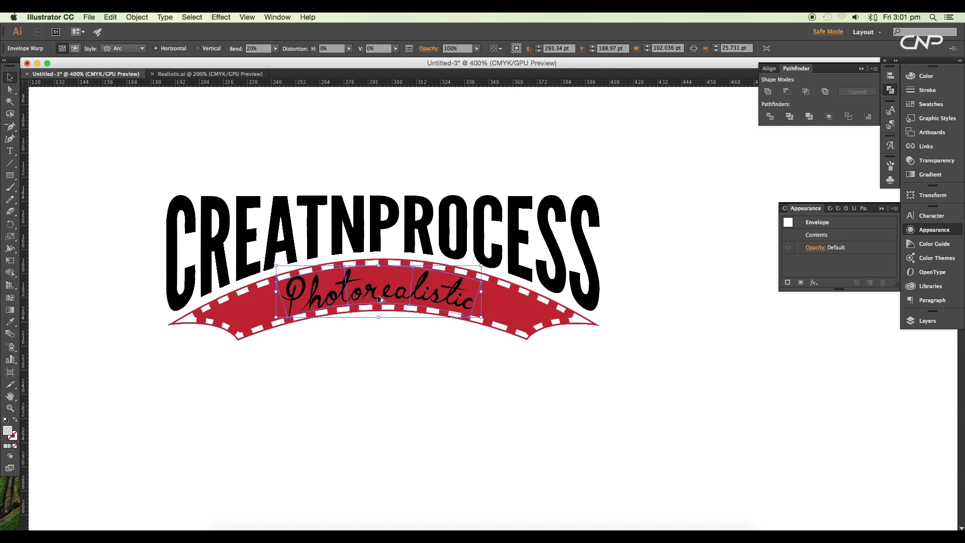
# Flatten the arc bend further and nudge the text lower onto the banner
pyautogui.click(275, 49)
pyautogui.moveTo(265, 58); pyautogui.dragTo(259, 59)
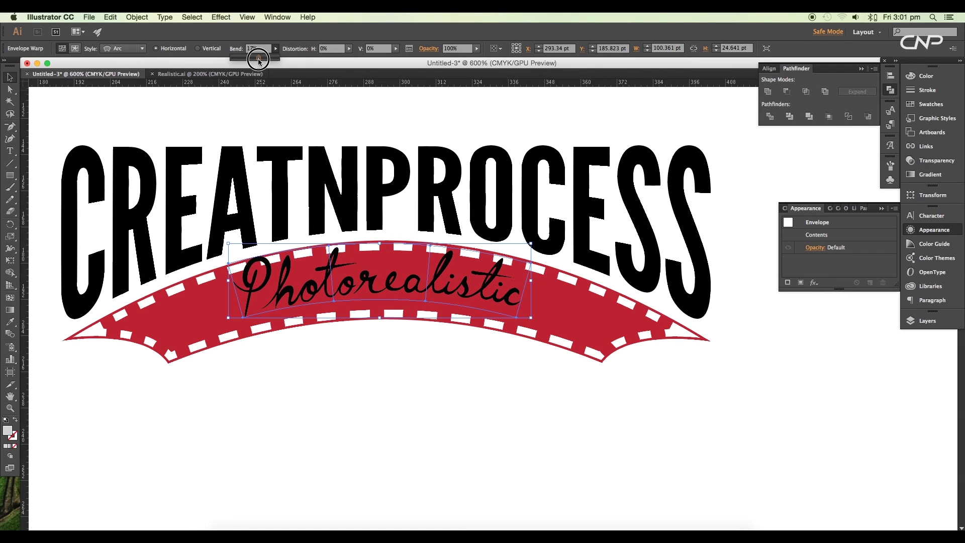
pyautogui.moveTo(408, 297); pyautogui.dragTo(408, 309)
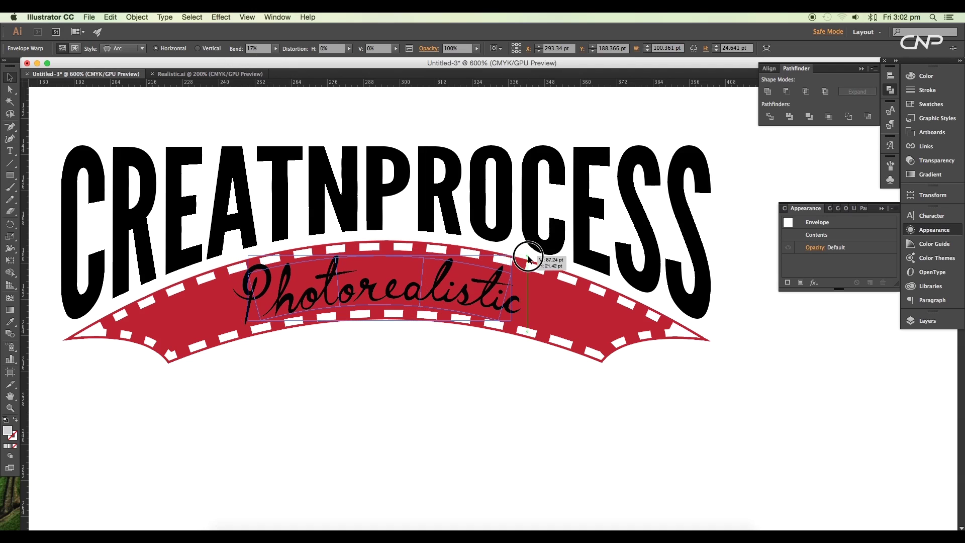
pyautogui.press('super+shift+a')
pyautogui.press('super+0')
pyautogui.press('super+equal')
pyautogui.press('super+equal')
pyautogui.press('super+equal')
pyautogui.keyDown('alt'); pyautogui.scroll(2, 430, 329); pyautogui.keyUp('alt')
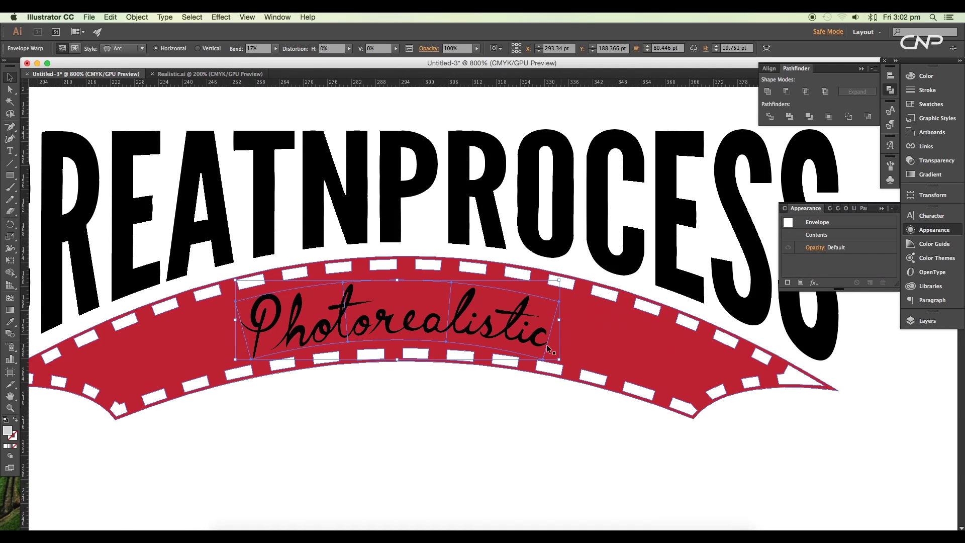
# Make the warped Photorealistic text white by editing the envelope contents
pyautogui.doubleClick(446, 330)
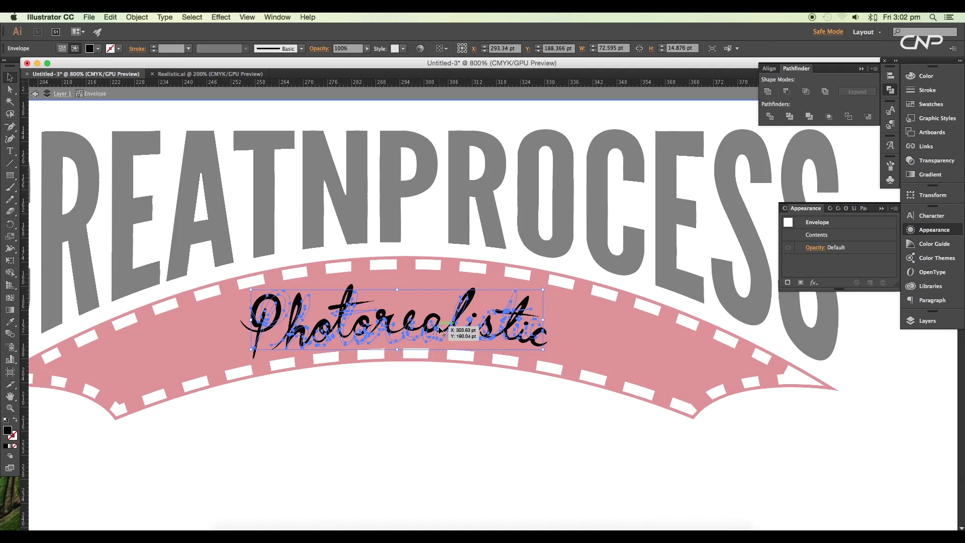
pyautogui.click(94, 50)
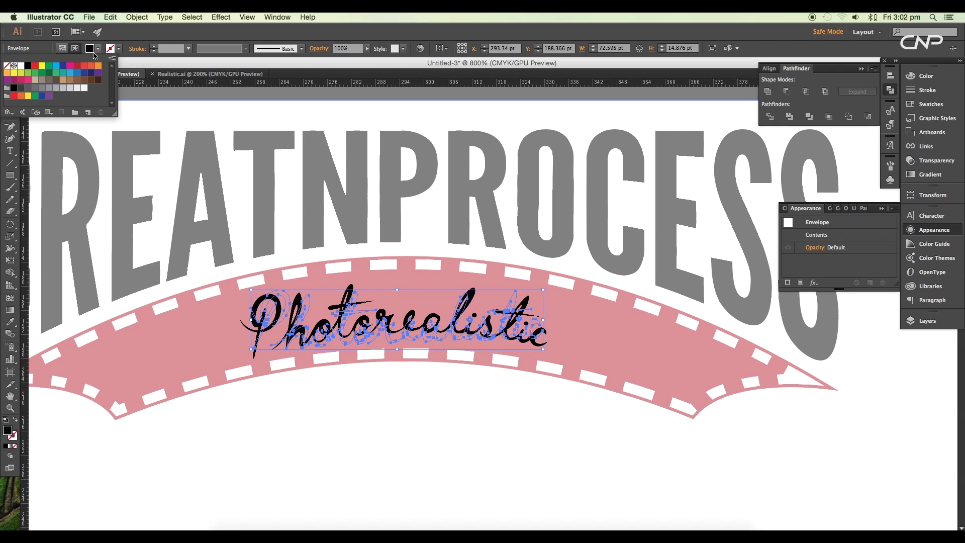
pyautogui.click(21, 67)
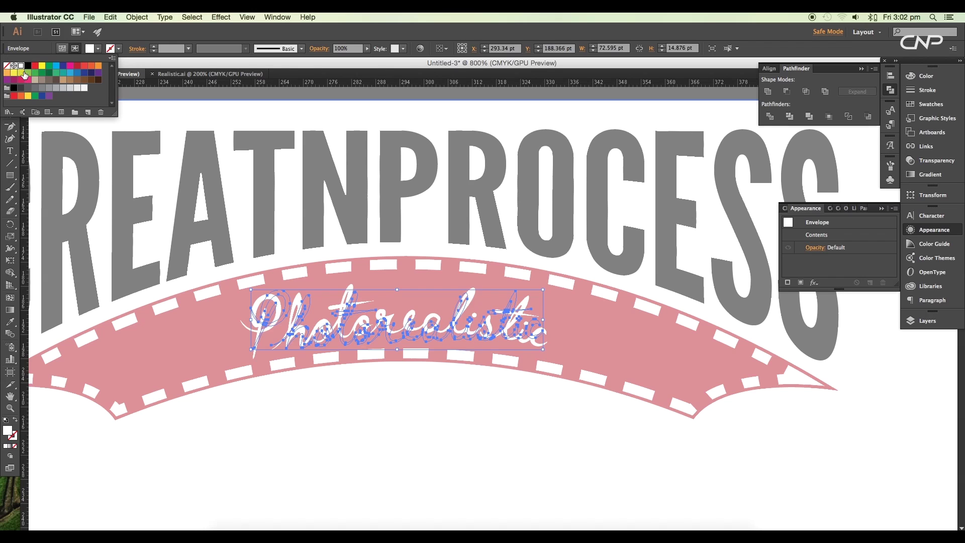
pyautogui.doubleClick(267, 379)
pyautogui.keyDown('alt'); pyautogui.scroll(-2, 442, 414); pyautogui.keyUp('alt')
# Expand the Photorealistic envelope into plain artwork
pyautogui.click(455, 481)
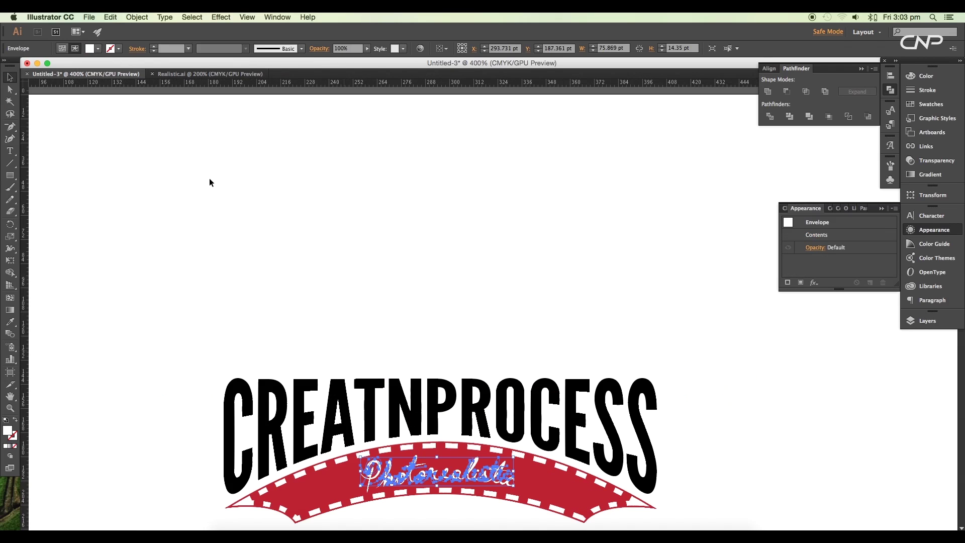
pyautogui.click(136, 17)
pyautogui.click(148, 122)
pyautogui.click(509, 341)
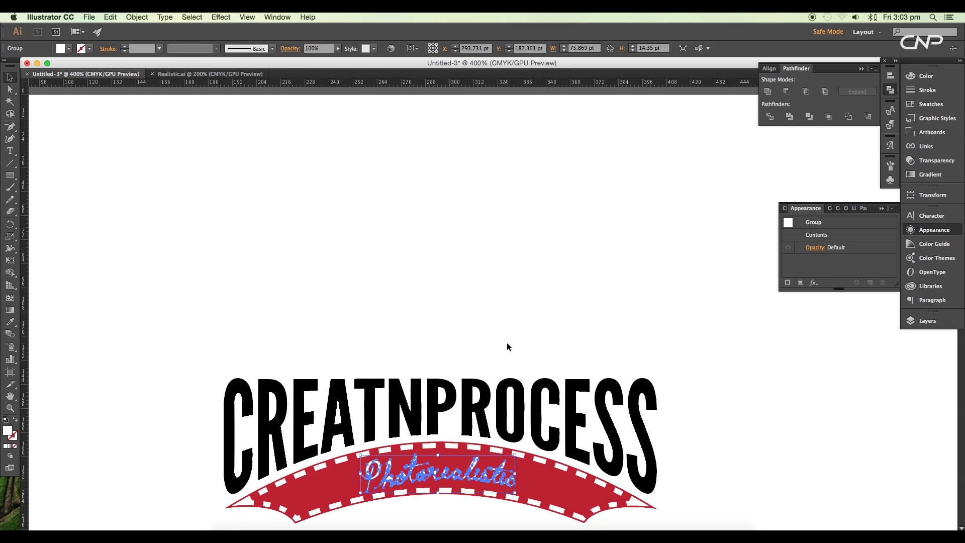
# Knock the lettering out of the banner with Minus Front and fill the banner black
pyautogui.moveTo(507, 347); pyautogui.dragTo(491, 234)
pyautogui.keyDown('shift'); pyautogui.click(518, 361); pyautogui.keyUp('shift')
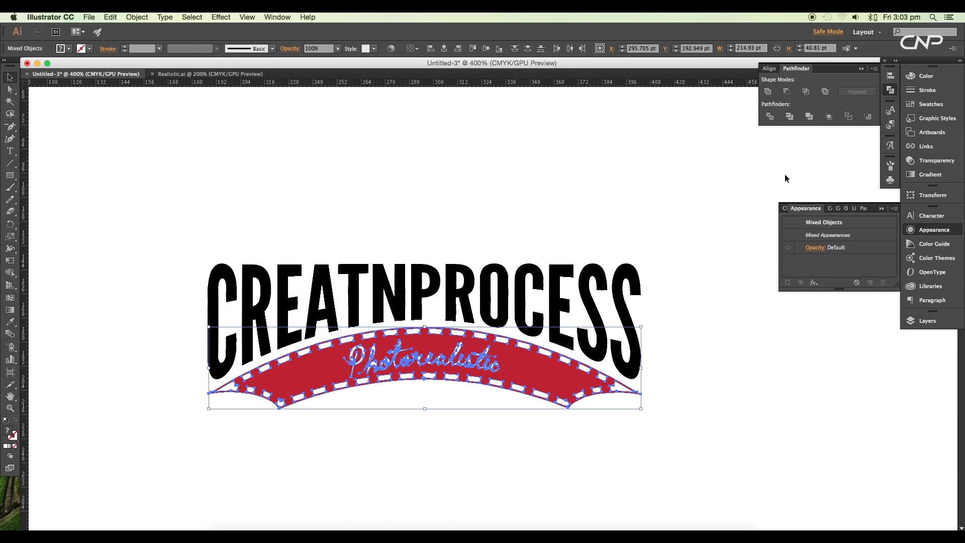
pyautogui.click(791, 96)
pyautogui.click(500, 388)
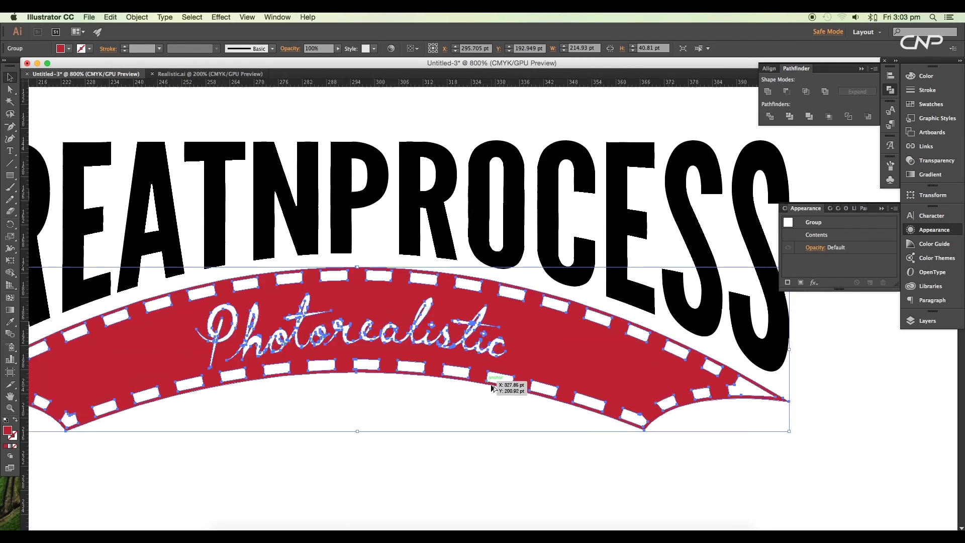
pyautogui.scroll(3, 500, 388)
pyautogui.scroll(-5, 453, 445)
pyautogui.scroll(2, 454, 445)
pyautogui.click(476, 422)
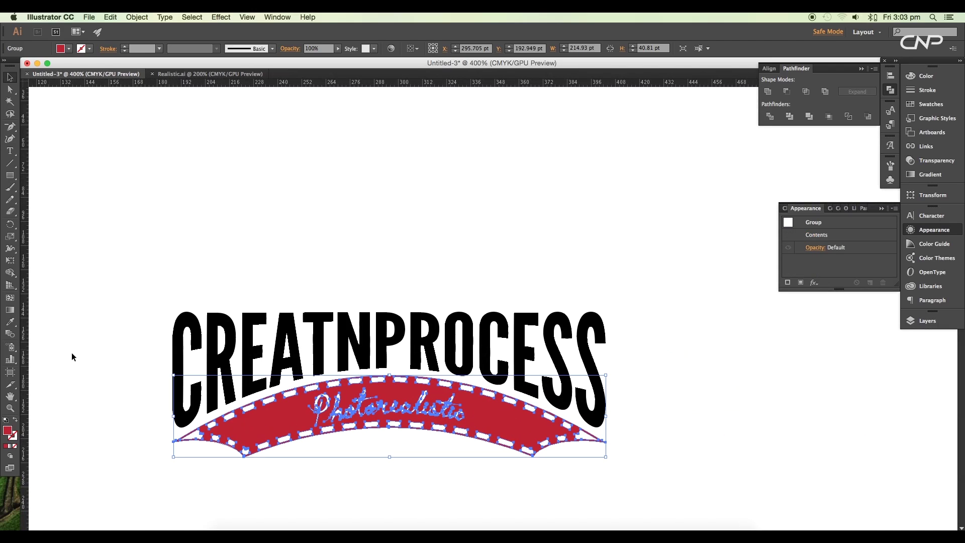
pyautogui.click(66, 50)
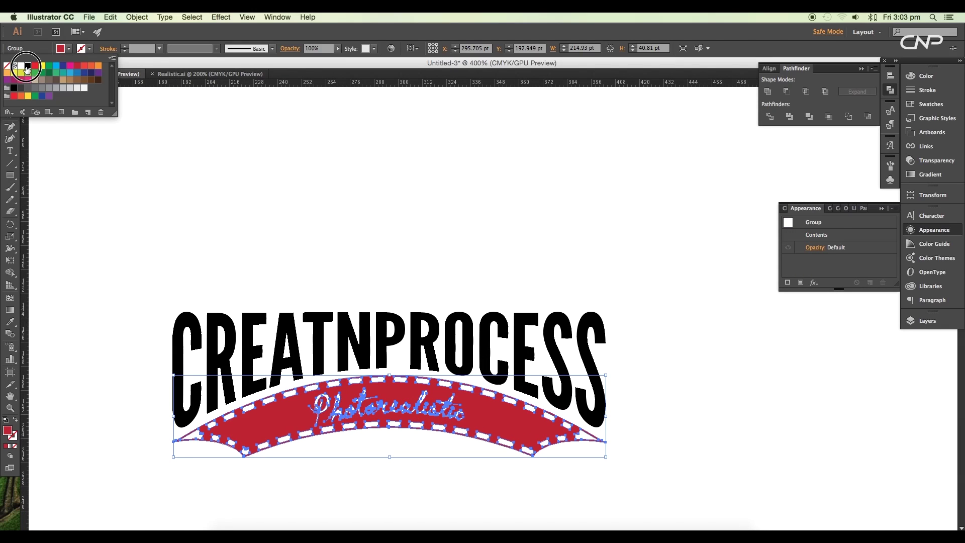
pyautogui.click(26, 68)
pyautogui.write('2017')
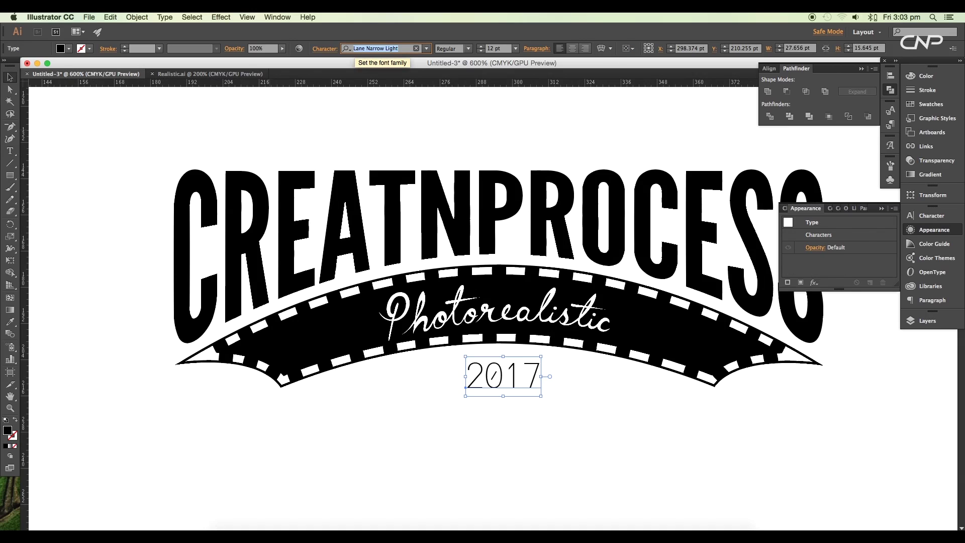
# Try different fonts for the 2017 text
pyautogui.press('Down')
pyautogui.press('Down')
pyautogui.press('Down')
pyautogui.press('Down')
pyautogui.press('Down')
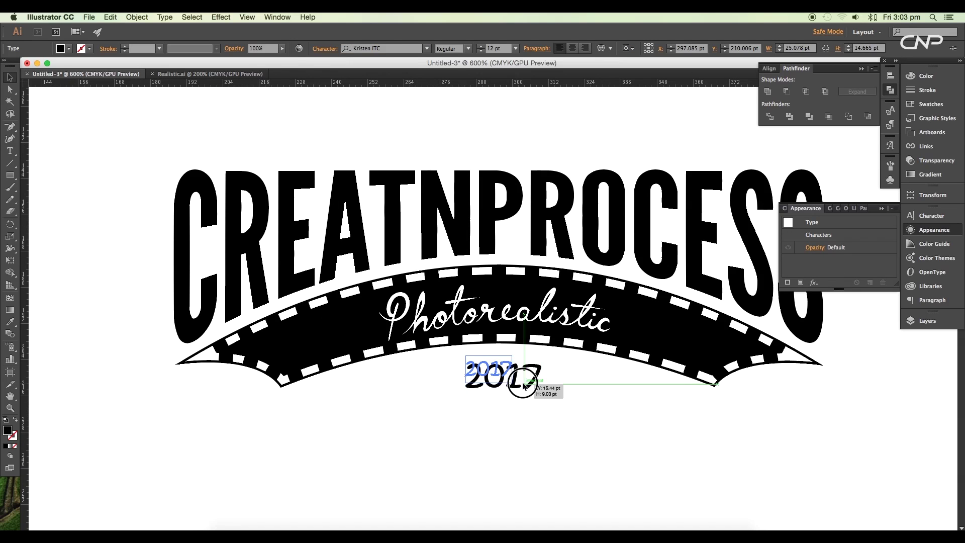
pyautogui.press('Down')
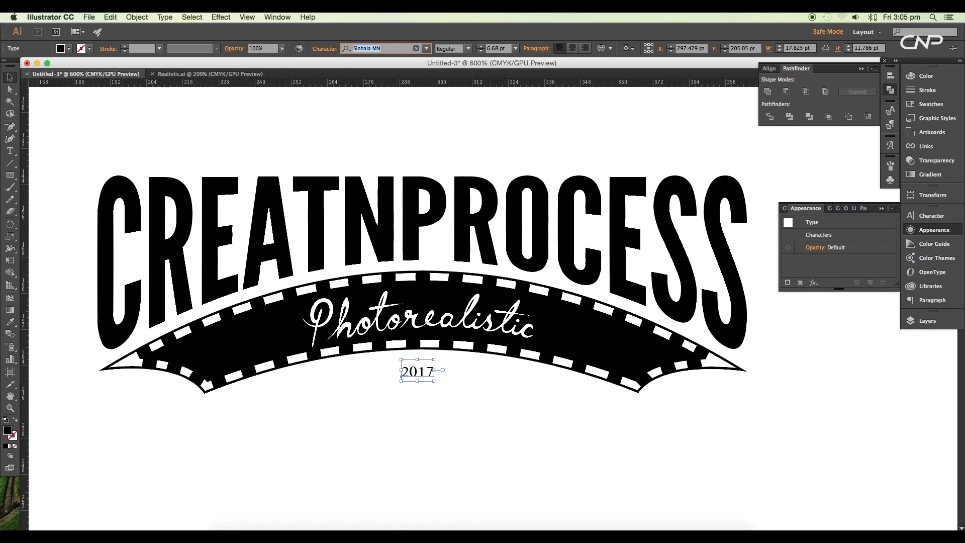
pyautogui.press('Down')
pyautogui.press('Down')
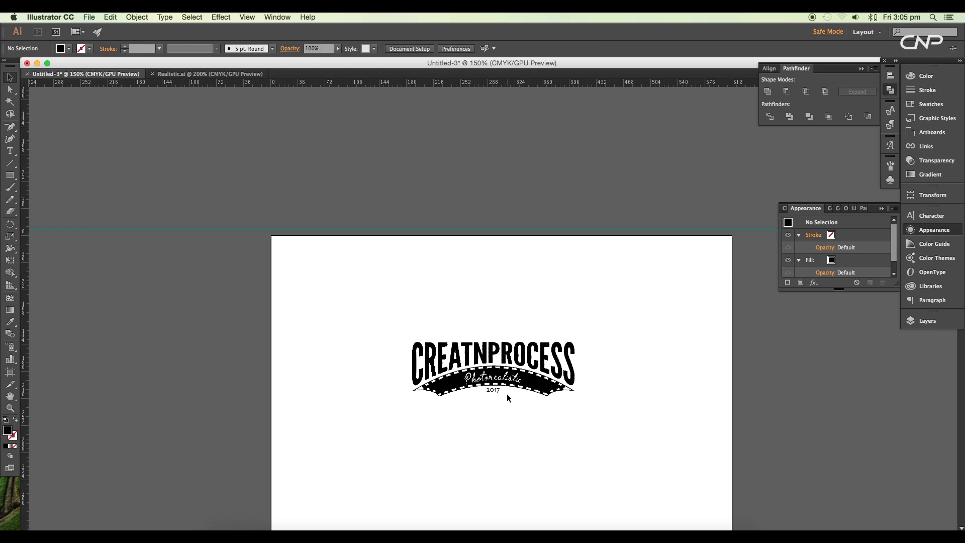
pyautogui.click(453, 345)
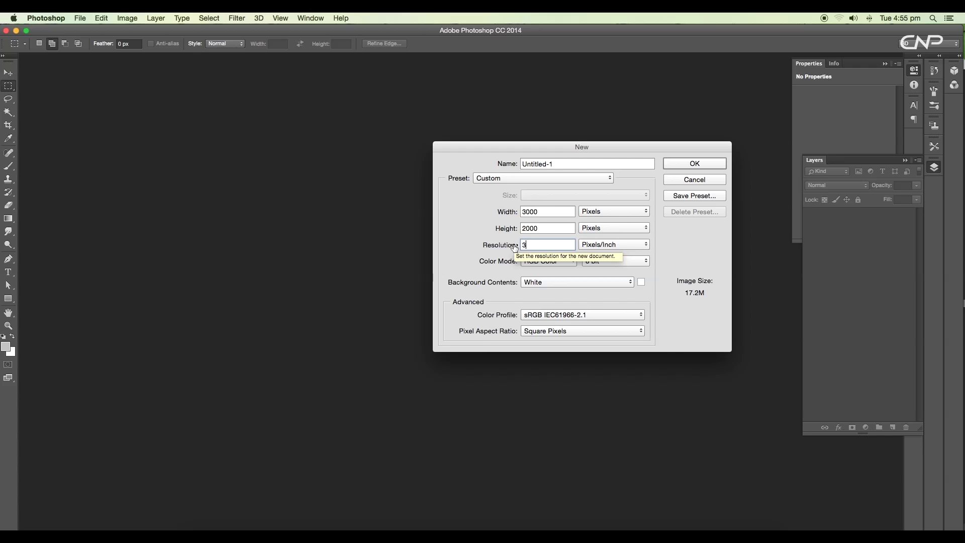
# Create a new Photoshop document and crop its canvas height
pyautogui.click(708, 168)
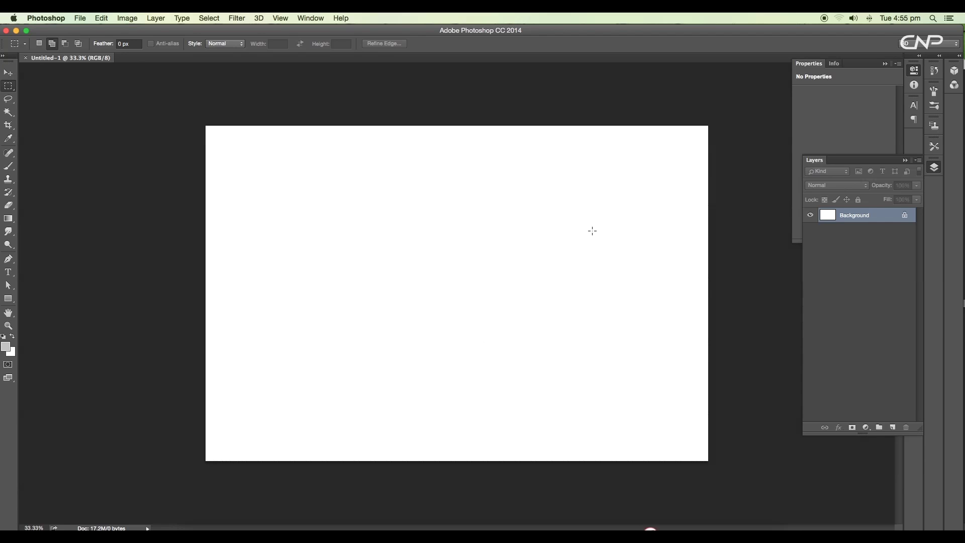
pyautogui.press('c')
pyautogui.moveTo(458, 126); pyautogui.dragTo(458, 158)
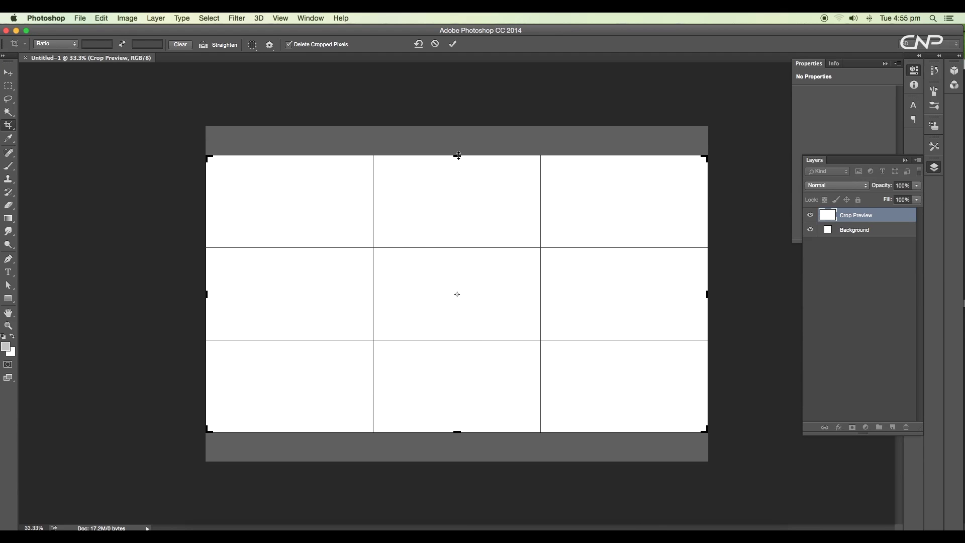
pyautogui.press('Return')
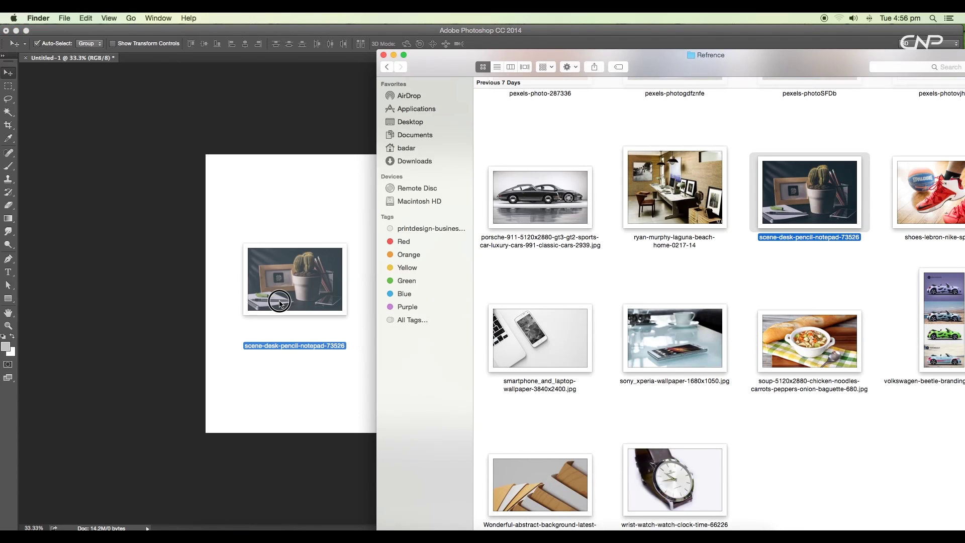
# Place the desk photo scaled to fill the canvas, then add an empty layer above
pyautogui.moveTo(778, 217); pyautogui.dragTo(279, 301)
pyautogui.moveTo(666, 155); pyautogui.dragTo(716, 138)
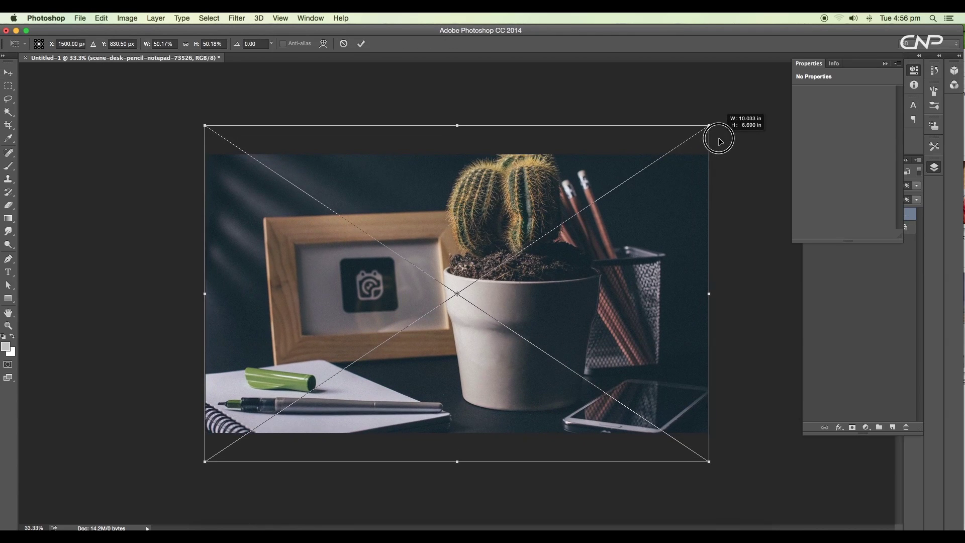
pyautogui.press('Return')
pyautogui.moveTo(522, 260); pyautogui.dragTo(518, 277)
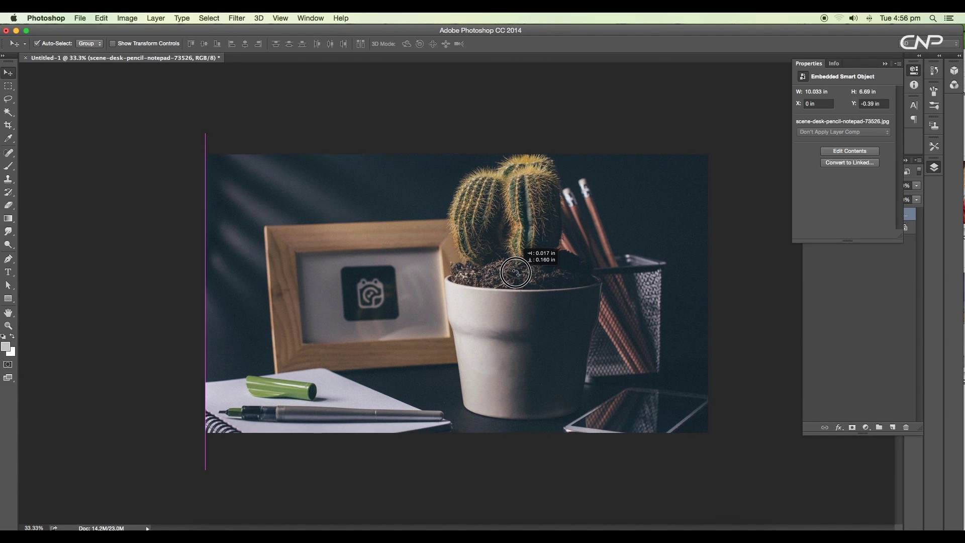
pyautogui.click(909, 219)
pyautogui.click(891, 427)
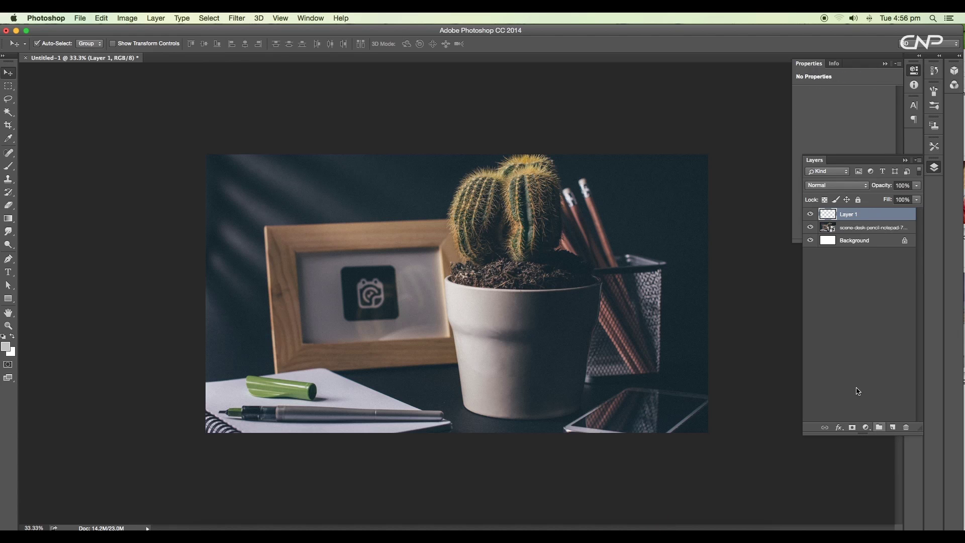
# Fill Layer 1 with dark navy #040a29
pyautogui.click(6, 345)
pyautogui.click(707, 218)
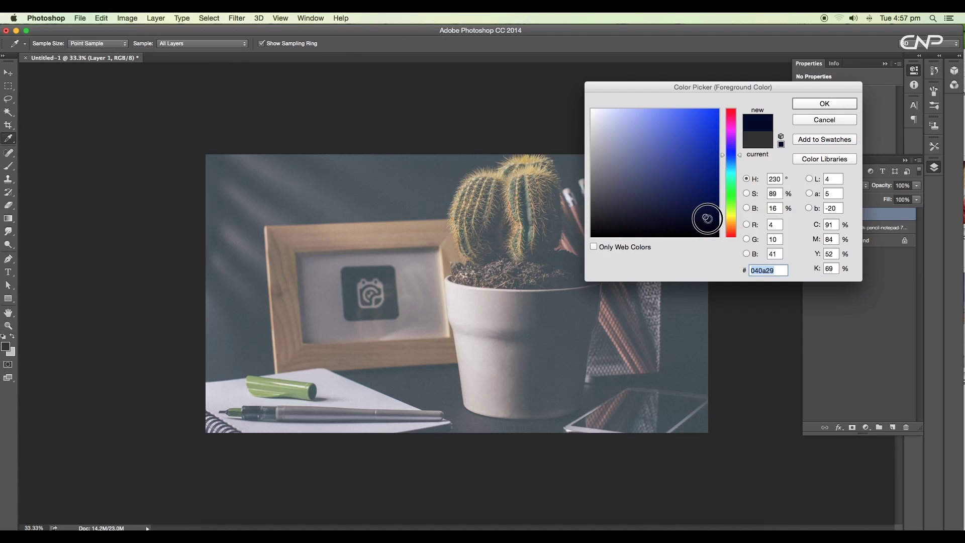
pyautogui.click(808, 107)
pyautogui.press('v')
pyautogui.hotkey('alt', 'BackSpace')
# Try Overlay blending on the navy layer, then settle on Normal at 73% opacity
pyautogui.moveTo(889, 199); pyautogui.dragTo(895, 198)
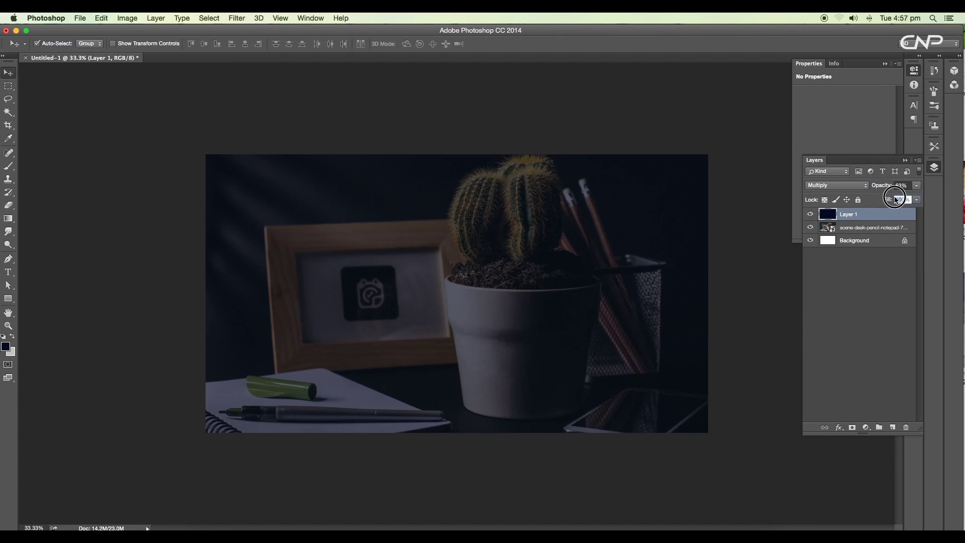
pyautogui.click(837, 185)
pyautogui.click(830, 249)
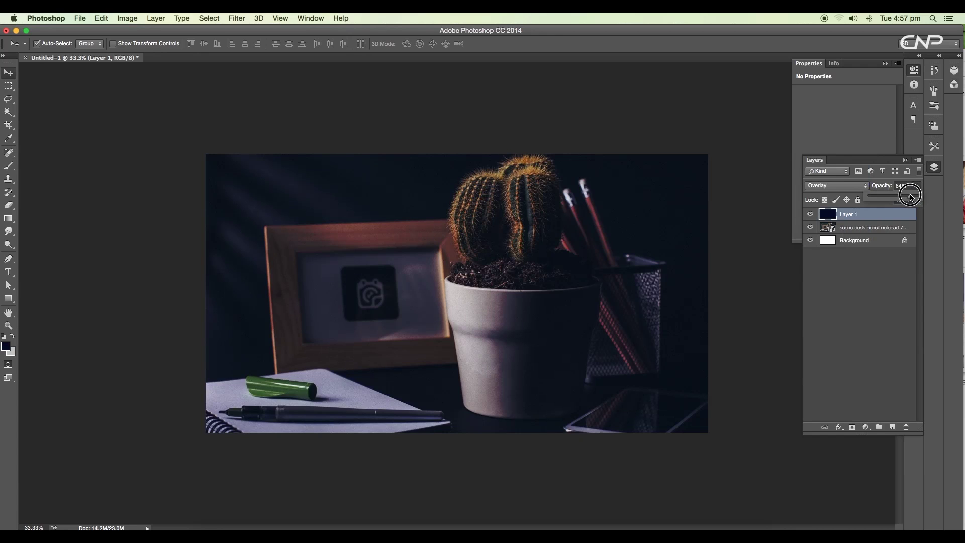
pyautogui.moveTo(910, 197); pyautogui.dragTo(901, 198)
pyautogui.click(837, 185)
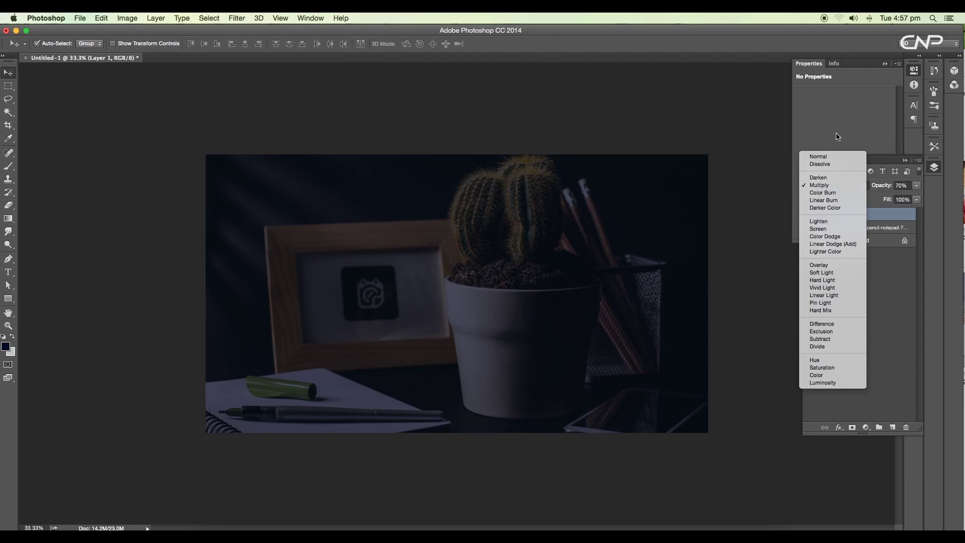
pyautogui.click(818, 156)
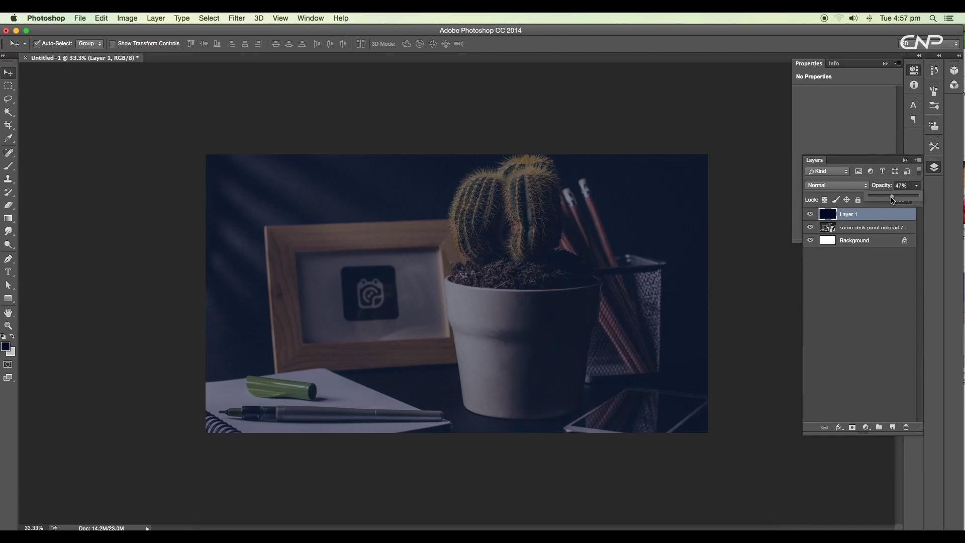
pyautogui.moveTo(917, 187); pyautogui.dragTo(905, 196)
pyautogui.scroll(-5, 600, 289)
pyautogui.scroll(5, 600, 290)
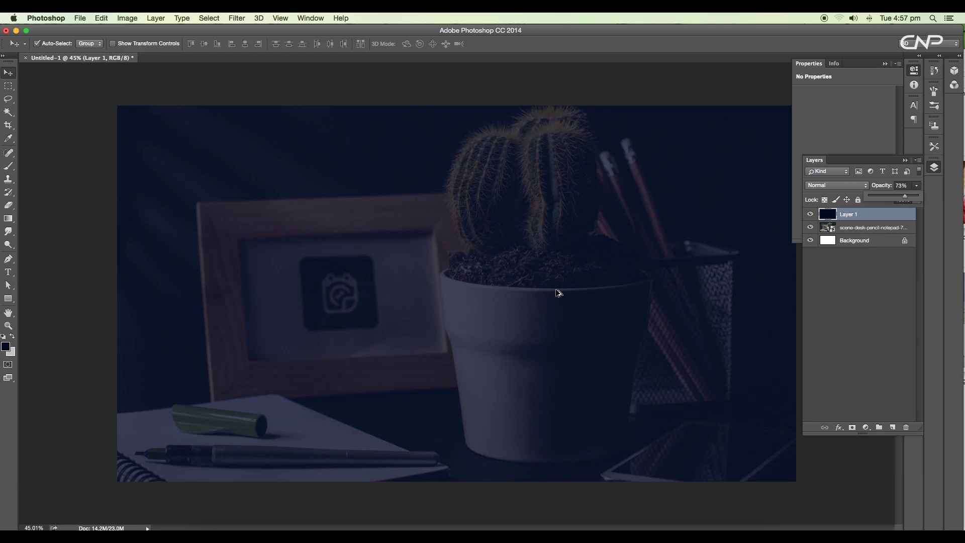
pyautogui.scroll(-4, 556, 290)
pyautogui.scroll(2, 556, 287)
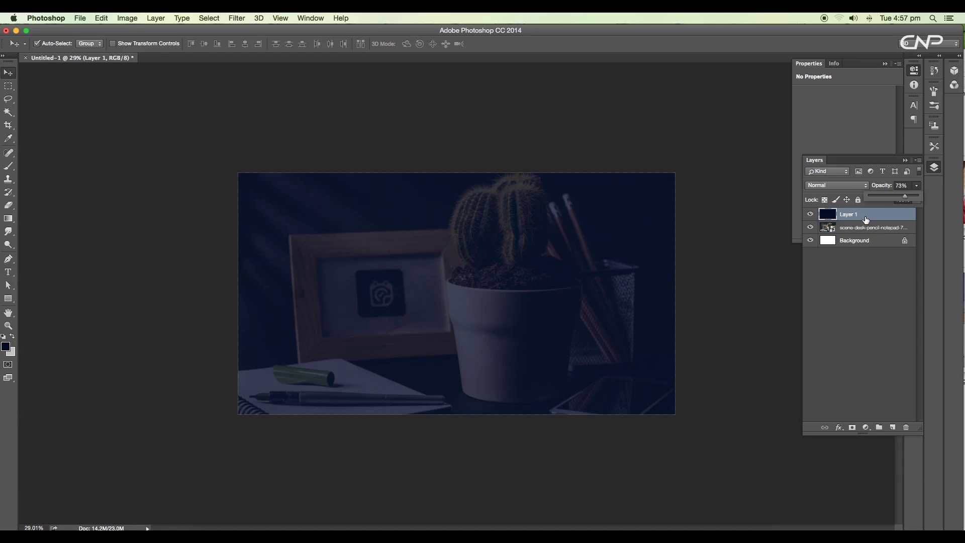
# Try the Red, Green gradient preset on Layer 1, then undo it
pyautogui.click(9, 218)
pyautogui.click(54, 45)
pyautogui.click(474, 289)
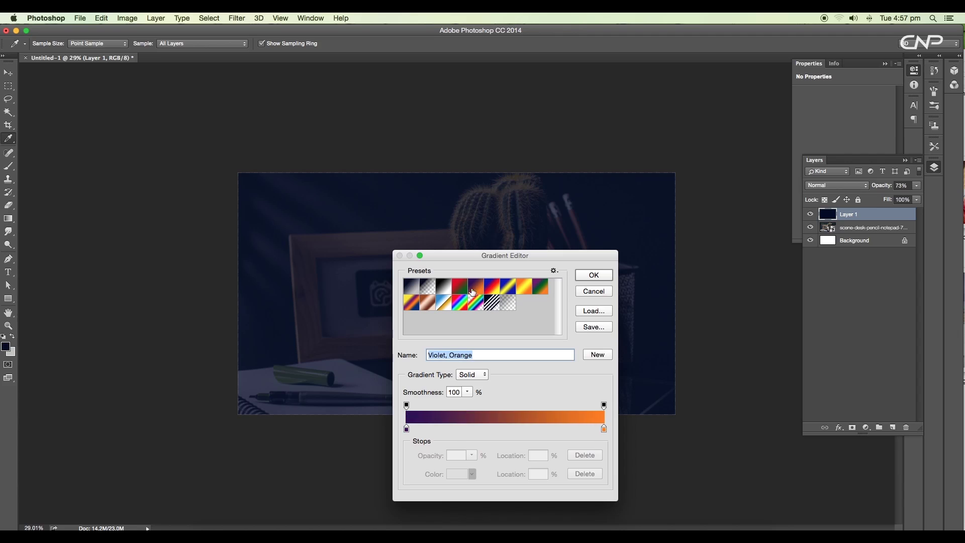
pyautogui.click(587, 276)
pyautogui.moveTo(453, 349)
pyautogui.mouseDown()
pyautogui.moveTo(601, 349)
pyautogui.moveTo(326, 302)
pyautogui.mouseUp()
pyautogui.hotkey('ctrl', 'z')
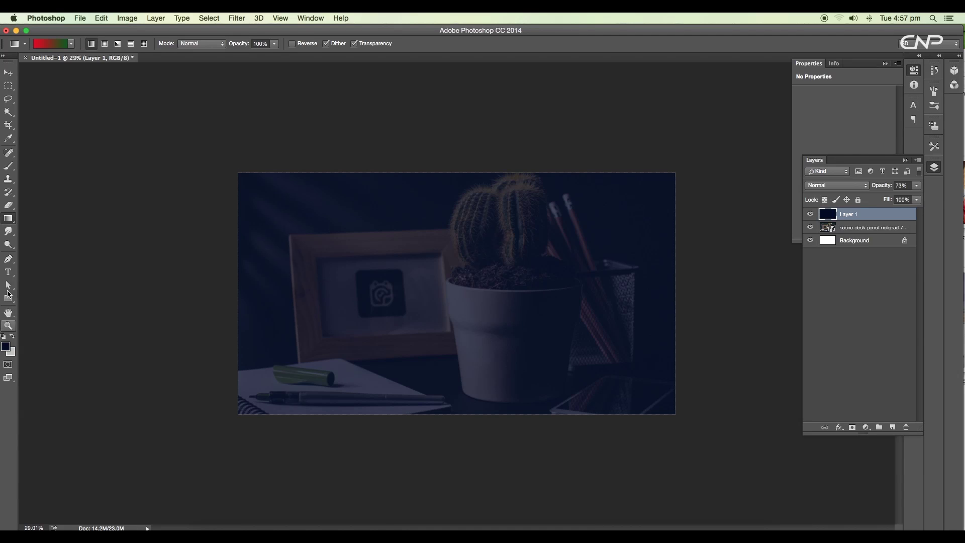
# Set the gradient stops to dark purple #42074b and dark navy #030331
pyautogui.click(47, 43)
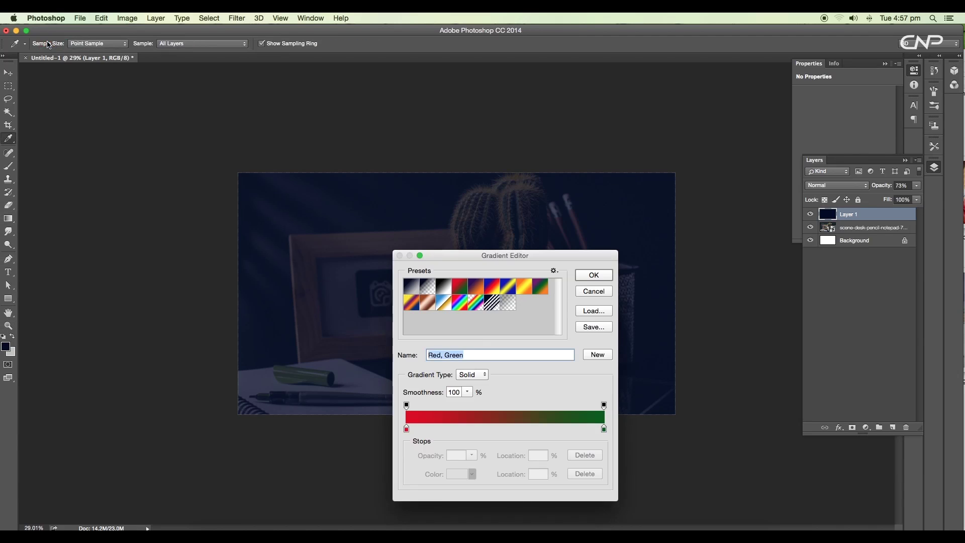
pyautogui.doubleClick(407, 428)
pyautogui.moveTo(726, 129); pyautogui.dragTo(729, 133)
pyautogui.click(709, 200)
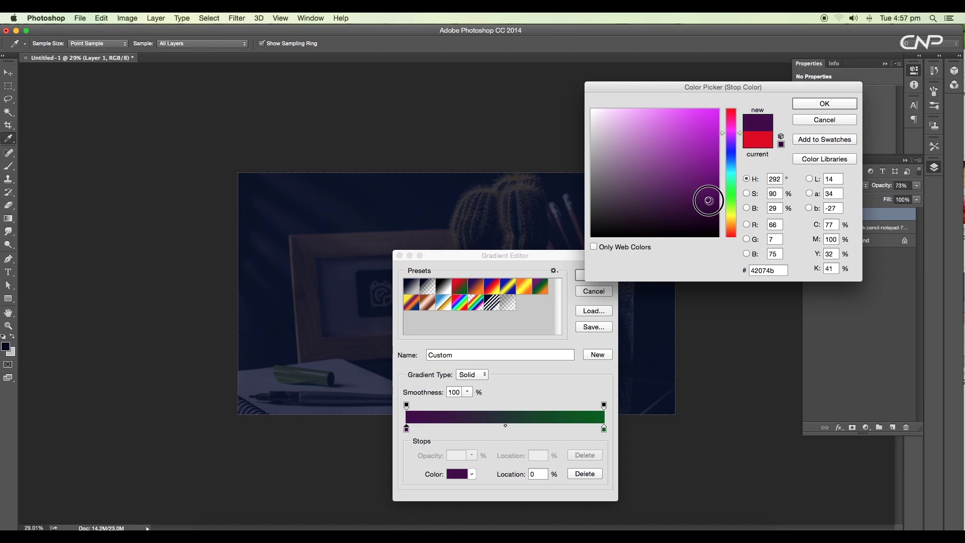
pyautogui.click(824, 105)
pyautogui.doubleClick(604, 429)
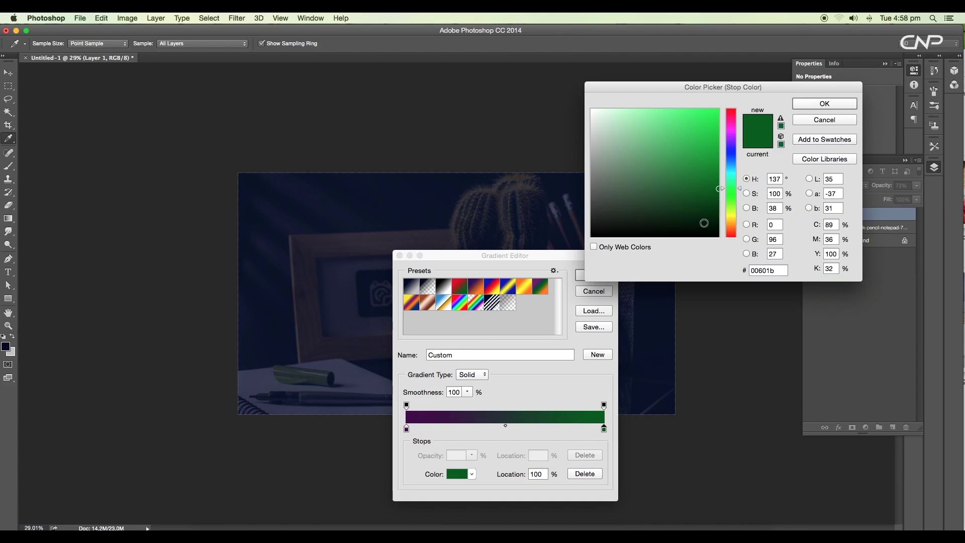
pyautogui.moveTo(729, 194)
pyautogui.mouseDown()
pyautogui.moveTo(728, 133)
pyautogui.moveTo(728, 152)
pyautogui.mouseUp()
pyautogui.click(710, 212)
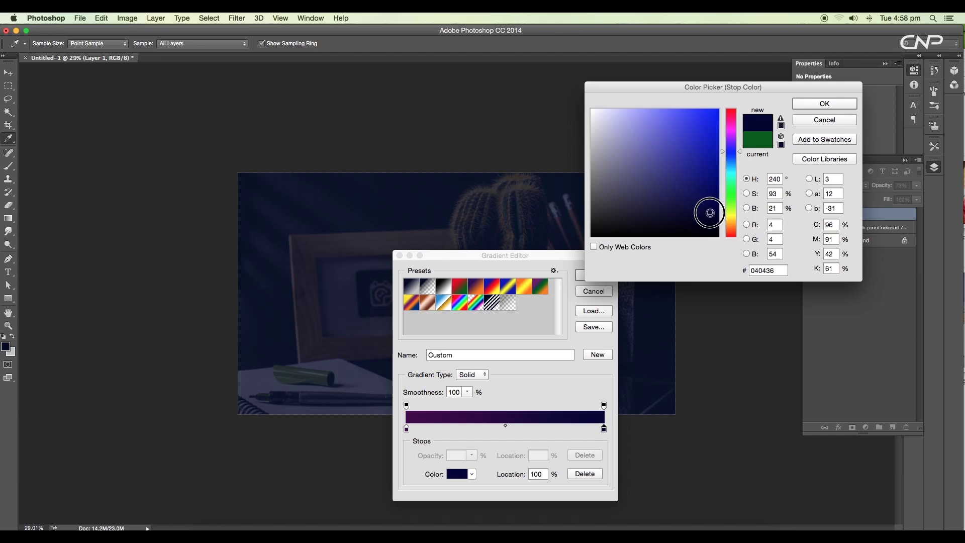
pyautogui.click(830, 104)
pyautogui.click(594, 275)
# Draw the purple-to-navy gradient diagonally from upper left to lower right
pyautogui.moveTo(290, 259); pyautogui.dragTo(638, 371)
pyautogui.hotkey('ctrl', 'z')
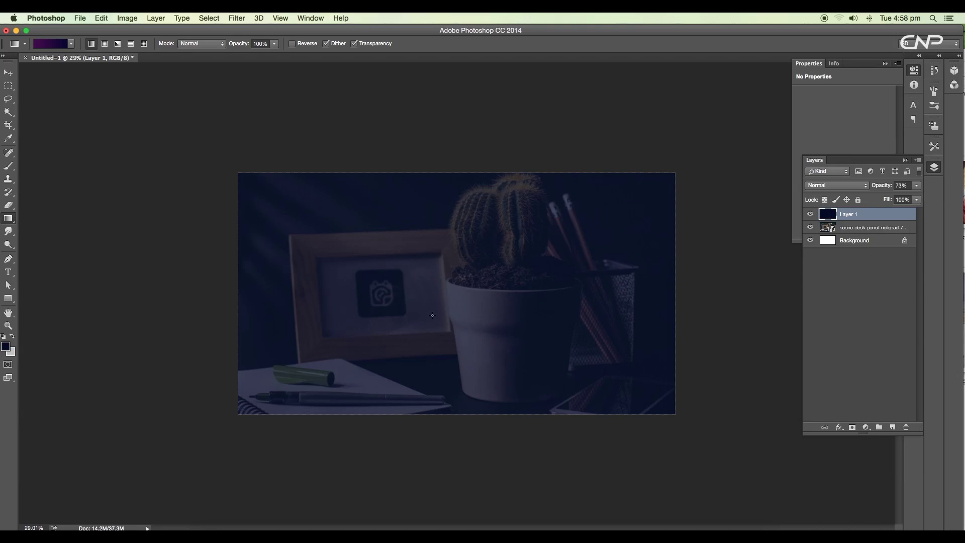
pyautogui.hotkey('ctrl', 'z')
pyautogui.hotkey('ctrl', 'z')
pyautogui.moveTo(615, 375); pyautogui.dragTo(616, 375)
pyautogui.scroll(-3, 469, 305)
pyautogui.hotkey('ctrl', 'z')
pyautogui.scroll(3, 469, 305)
pyautogui.hotkey('ctrl', 'z')
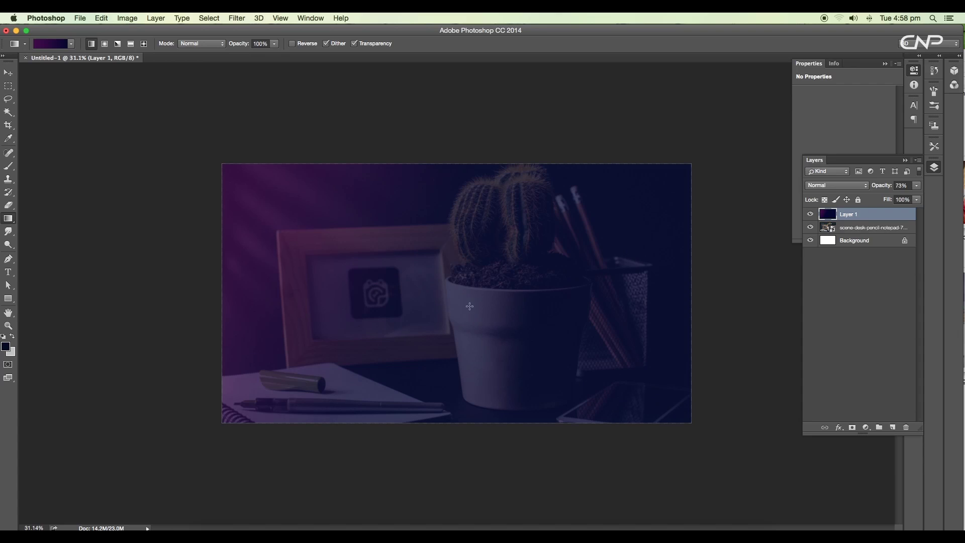
pyautogui.click(8, 73)
pyautogui.scroll(-5, 462, 312)
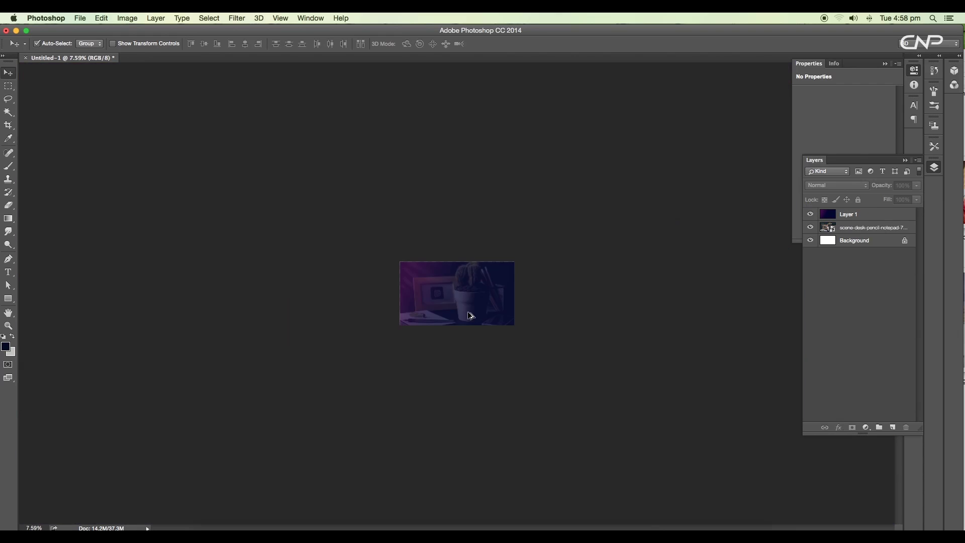
pyautogui.scroll(6, 462, 312)
# Apply a Gaussian Blur of radius 14.8 to the desk photo layer
pyautogui.click(868, 227)
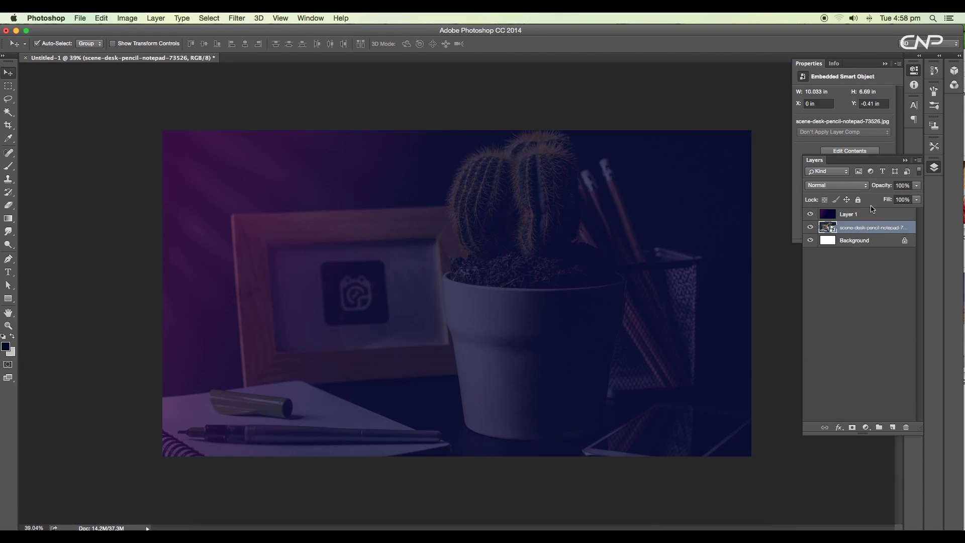
pyautogui.click(246, 18)
pyautogui.click(413, 166)
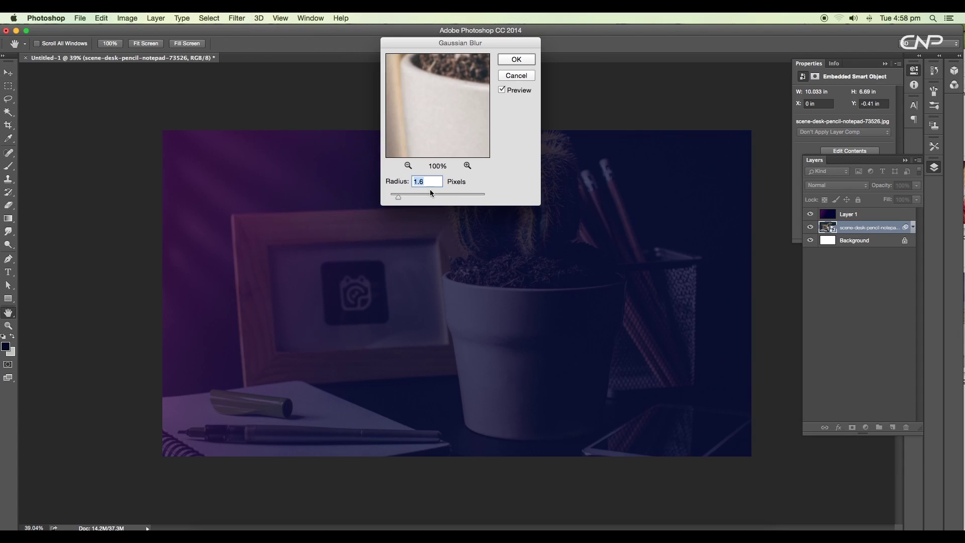
pyautogui.moveTo(398, 196); pyautogui.dragTo(431, 199)
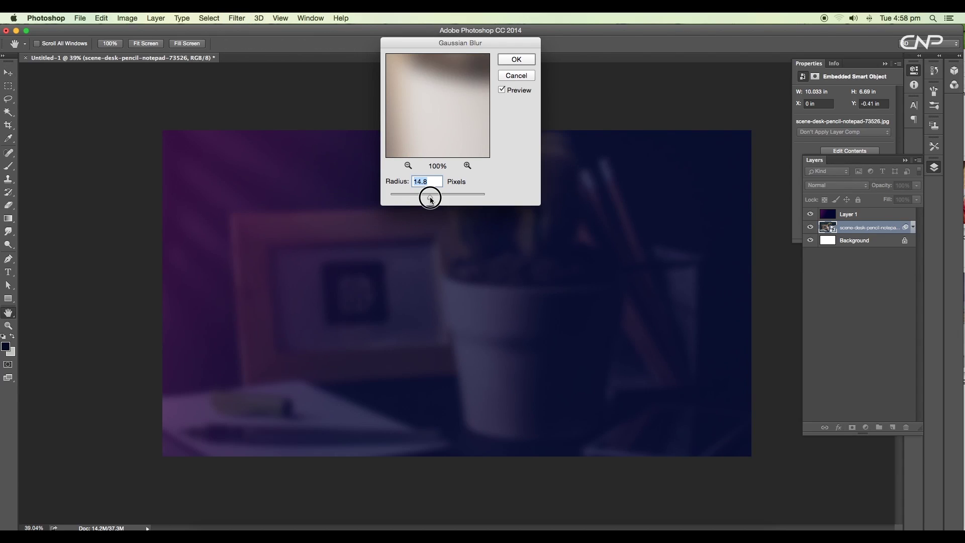
pyautogui.click(518, 62)
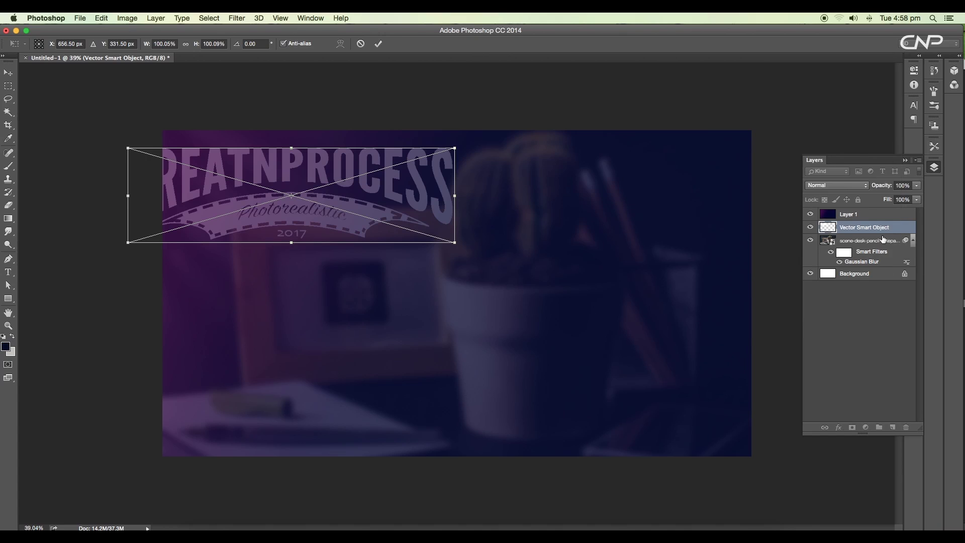
# Commit the pasted CREATNPROCESS logo, raise it above Layer 1, and adjust its colour
pyautogui.press('Return')
pyautogui.press('super+bracketright')
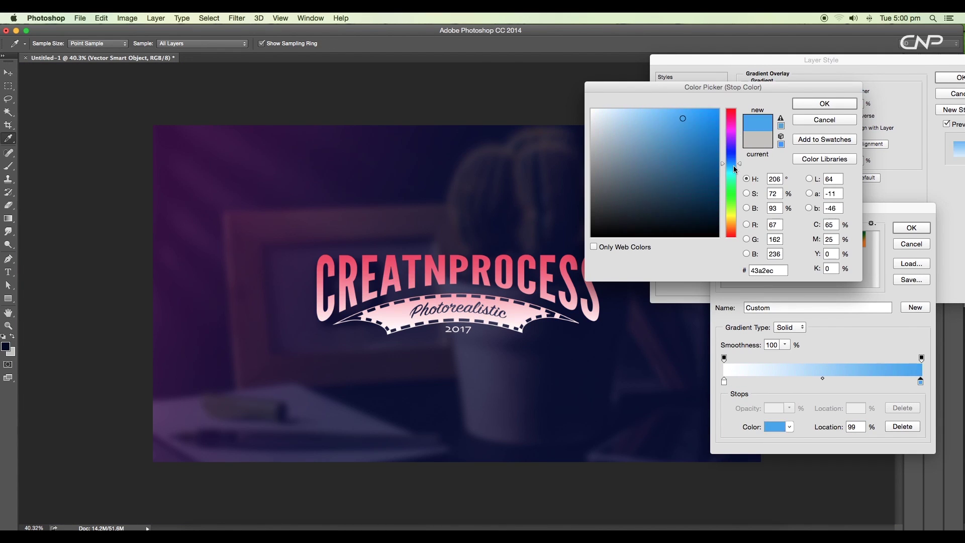
pyautogui.moveTo(731, 151); pyautogui.dragTo(734, 225)
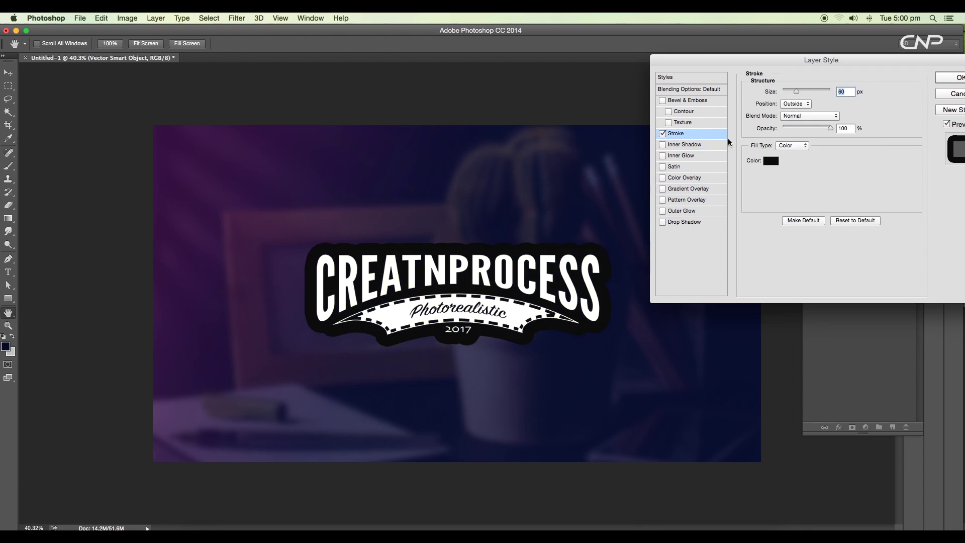